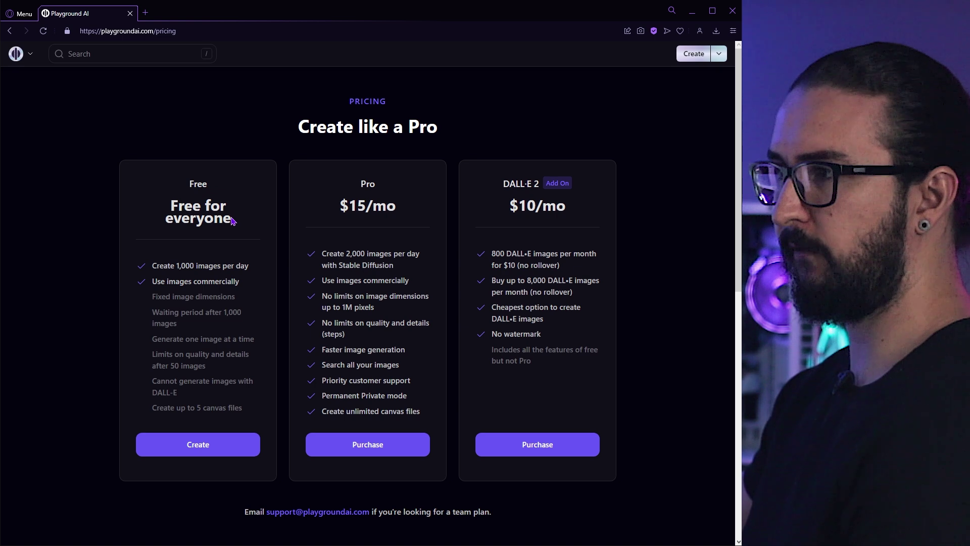
- Review the Free plan's image allowance and commercial-use terms, along with the frequently asked questions on the pricing page
{"action": "left_click_drag", "start_coordinate": [152, 269], "coordinate": [249, 275]}
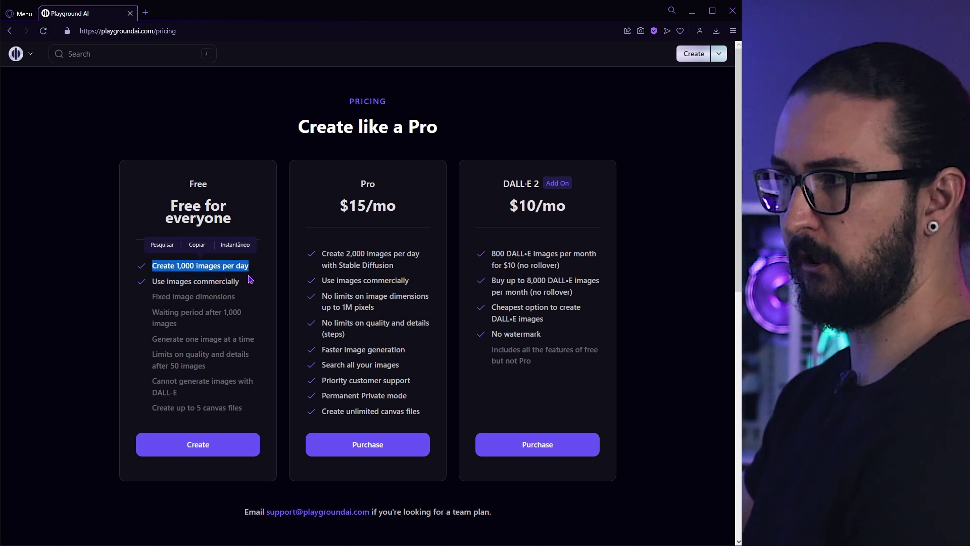
{"action": "left_click_drag", "start_coordinate": [152, 282], "coordinate": [243, 289]}
{"action": "left_click", "coordinate": [234, 283]}
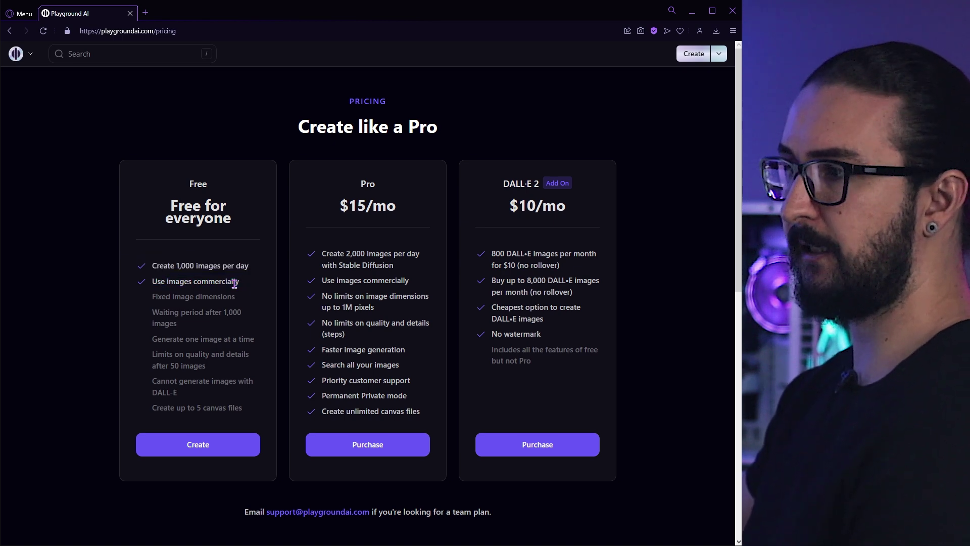
{"action": "scroll", "coordinate": [220, 184], "scroll_direction": "down", "scroll_amount": 10}
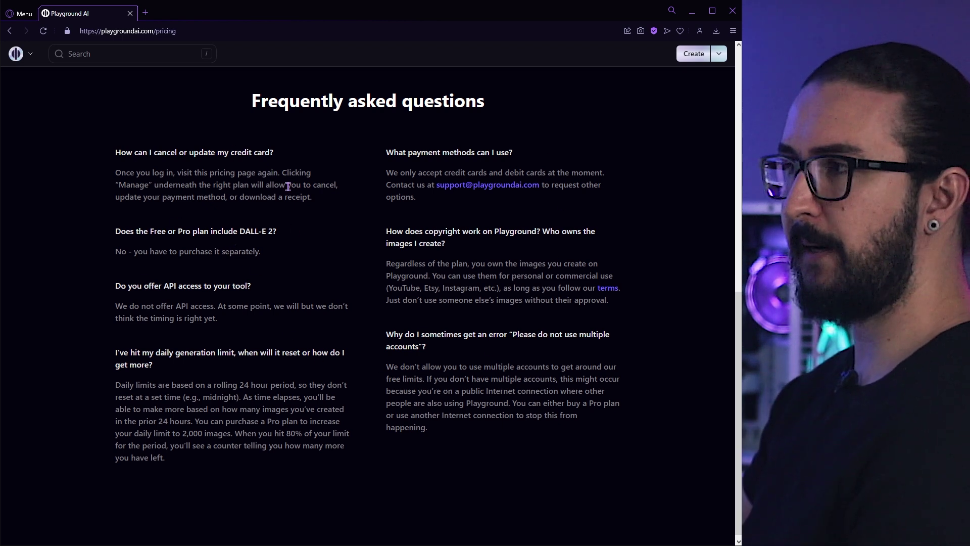
{"action": "scroll", "coordinate": [255, 203], "scroll_direction": "down", "scroll_amount": 1}
{"action": "left_click_drag", "start_coordinate": [253, 96], "coordinate": [261, 96]}
{"action": "left_click_drag", "start_coordinate": [348, 96], "coordinate": [423, 96]}
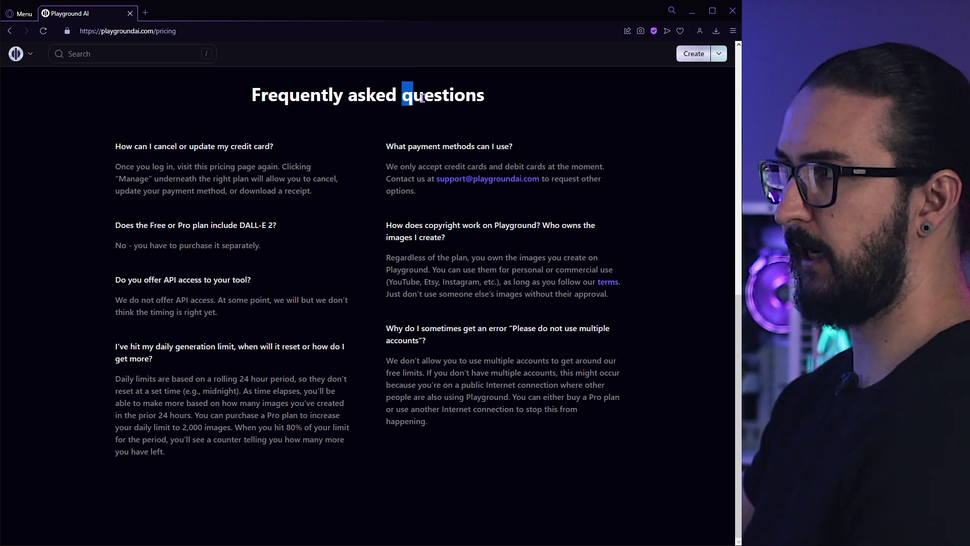
{"action": "left_click", "coordinate": [369, 176]}
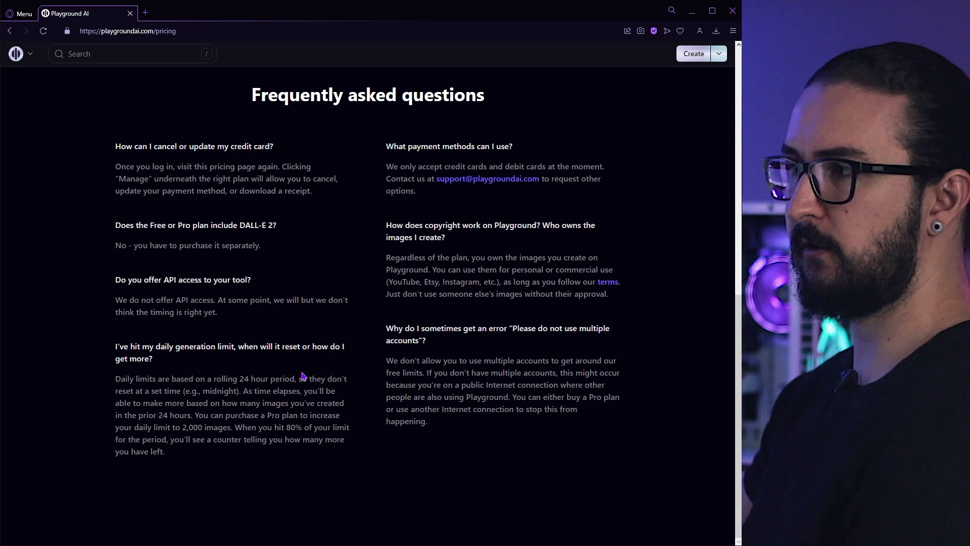
{"action": "scroll", "coordinate": [258, 345], "scroll_direction": "up", "scroll_amount": 2}
{"action": "scroll", "coordinate": [258, 343], "scroll_direction": "down", "scroll_amount": 2}
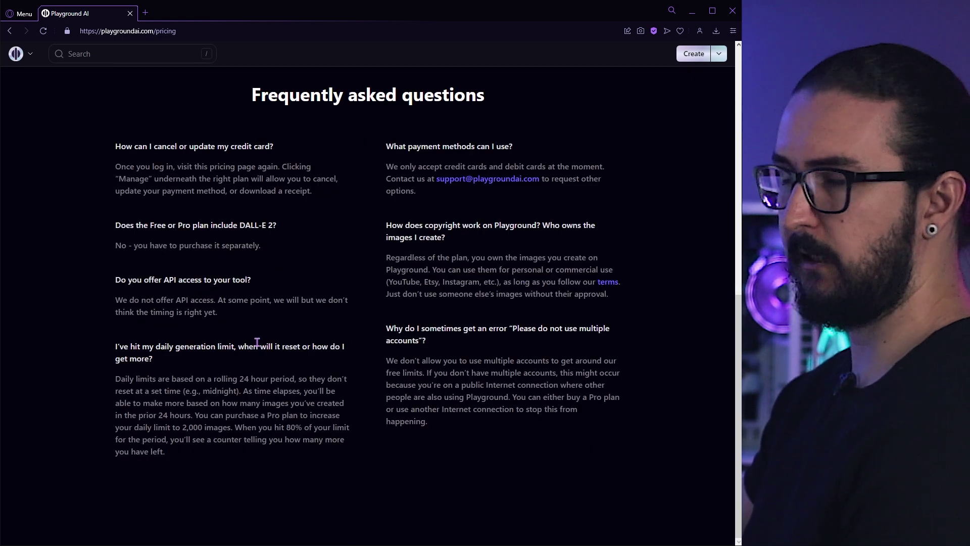
{"action": "scroll", "coordinate": [260, 342], "scroll_direction": "up", "scroll_amount": 10}
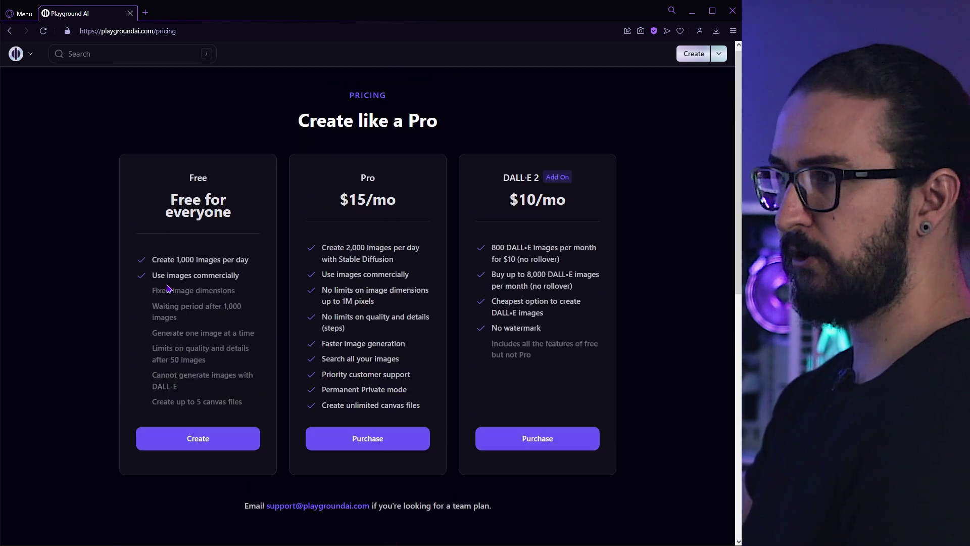
- Check the Free plan's commercial-use and images-per-day entries and the FAQ answer on when the daily generation limit resets
{"action": "left_click_drag", "start_coordinate": [152, 277], "coordinate": [234, 279]}
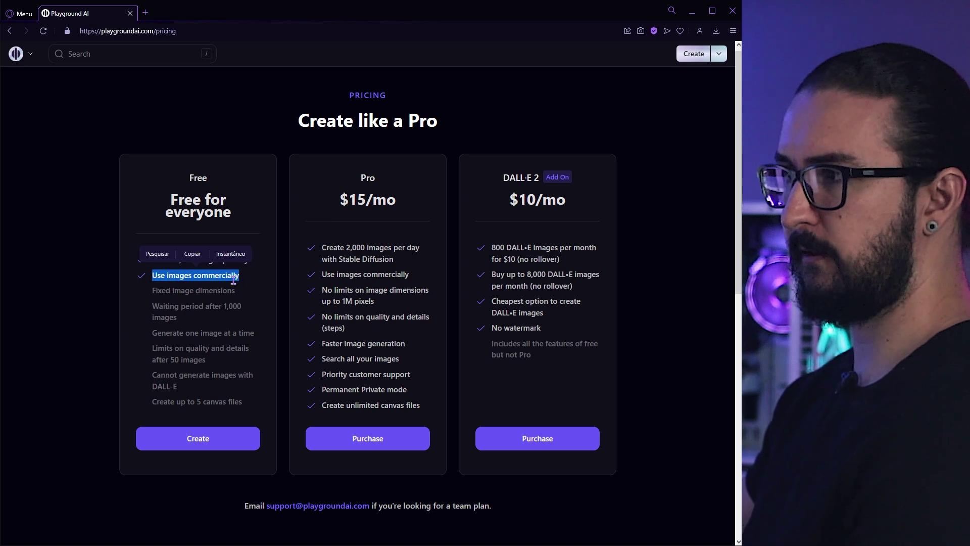
{"action": "left_click", "coordinate": [232, 278]}
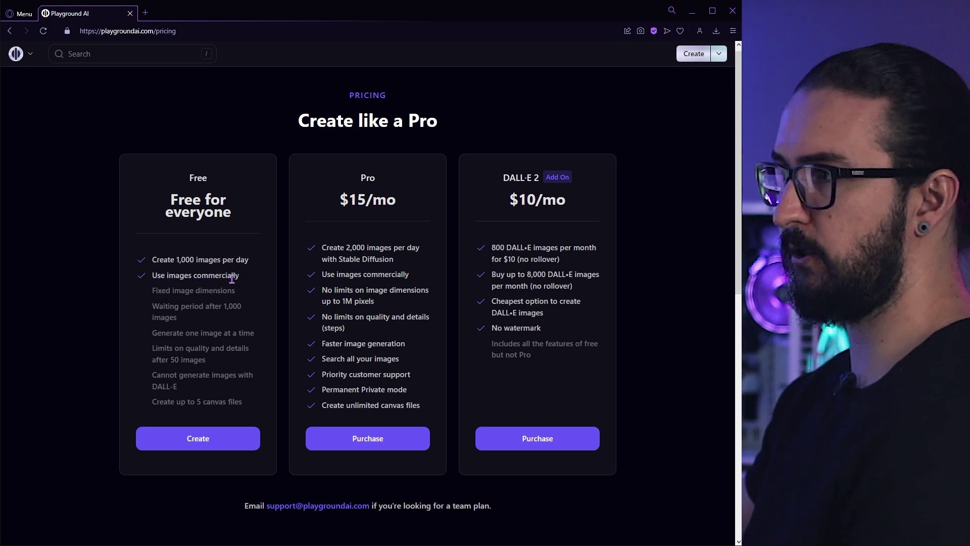
{"action": "double_click", "coordinate": [186, 260]}
{"action": "left_click", "coordinate": [187, 264]}
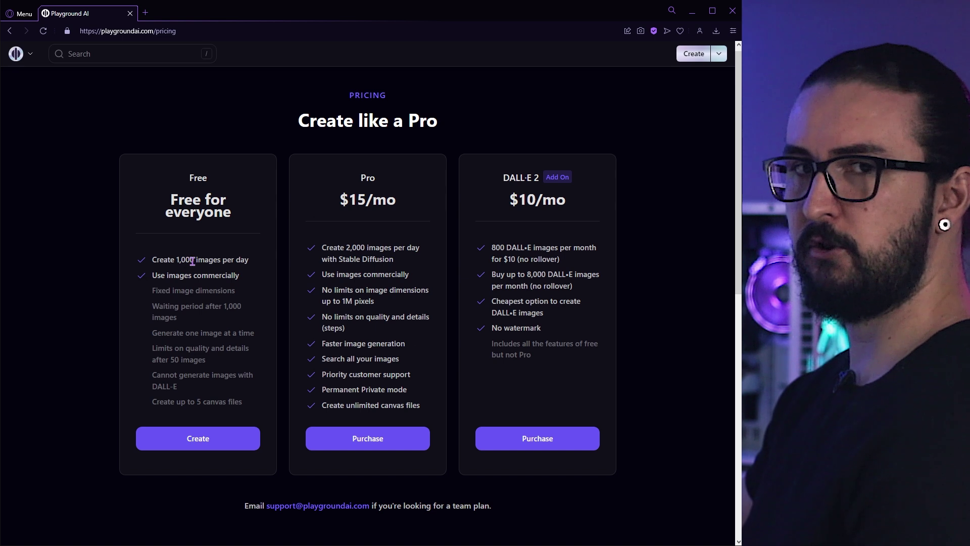
{"action": "left_click_drag", "start_coordinate": [250, 267], "coordinate": [198, 264]}
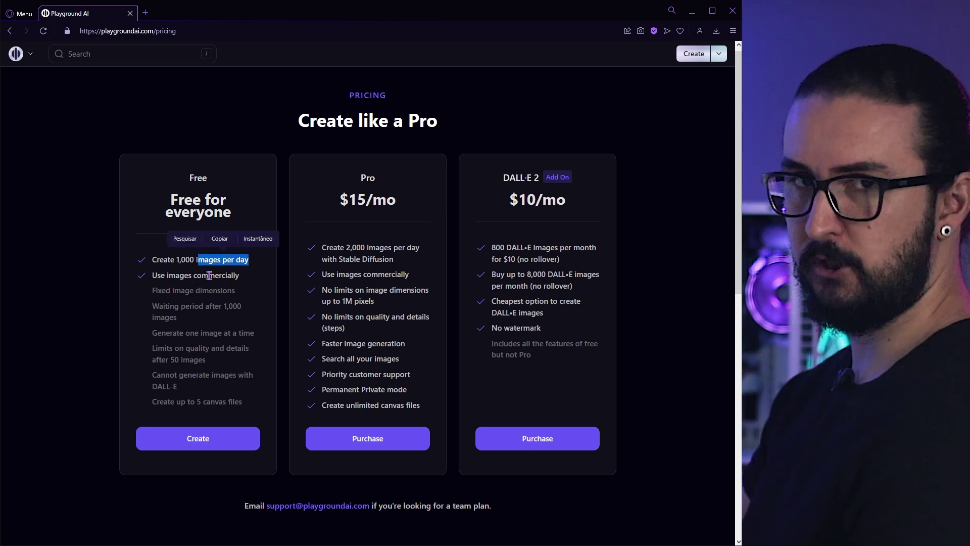
{"action": "scroll", "coordinate": [208, 275], "scroll_direction": "down", "scroll_amount": 10}
{"action": "left_click_drag", "start_coordinate": [115, 379], "coordinate": [135, 380]}
{"action": "left_click", "coordinate": [151, 388]}
{"action": "left_click_drag", "start_coordinate": [207, 379], "coordinate": [250, 391]}
{"action": "left_click", "coordinate": [257, 386]}
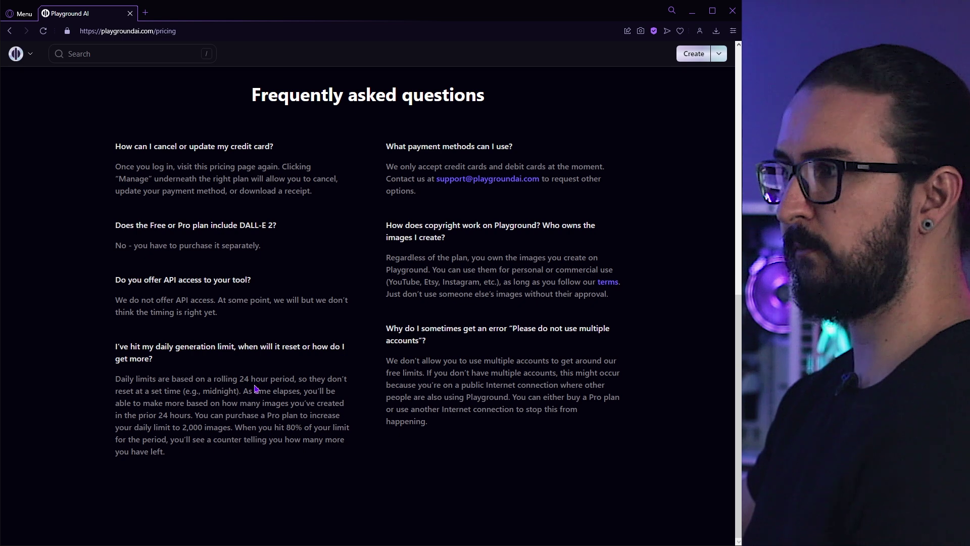
{"action": "scroll", "coordinate": [256, 388], "scroll_direction": "up", "scroll_amount": 10}
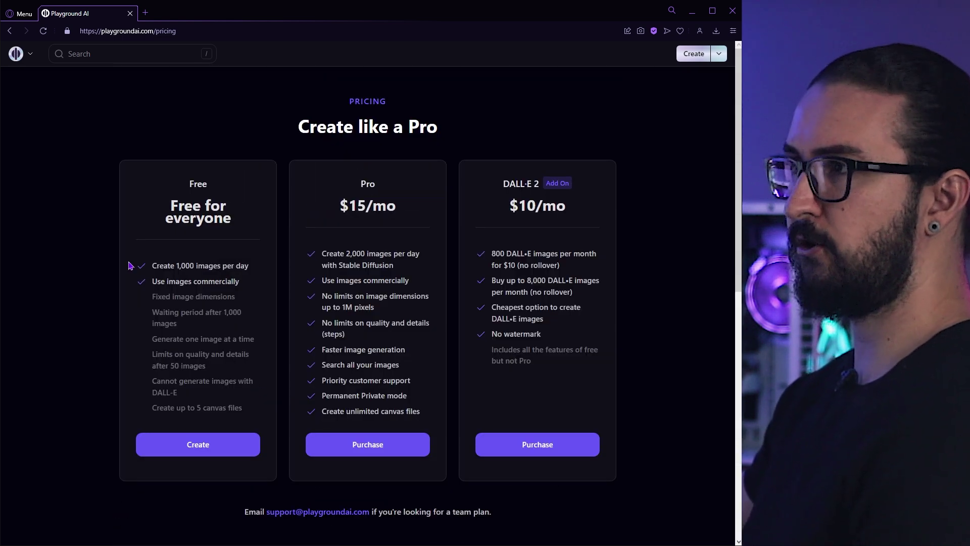
- Open the account's profile page and view its liked images, returning to the account's own images
{"action": "left_click", "coordinate": [32, 55]}
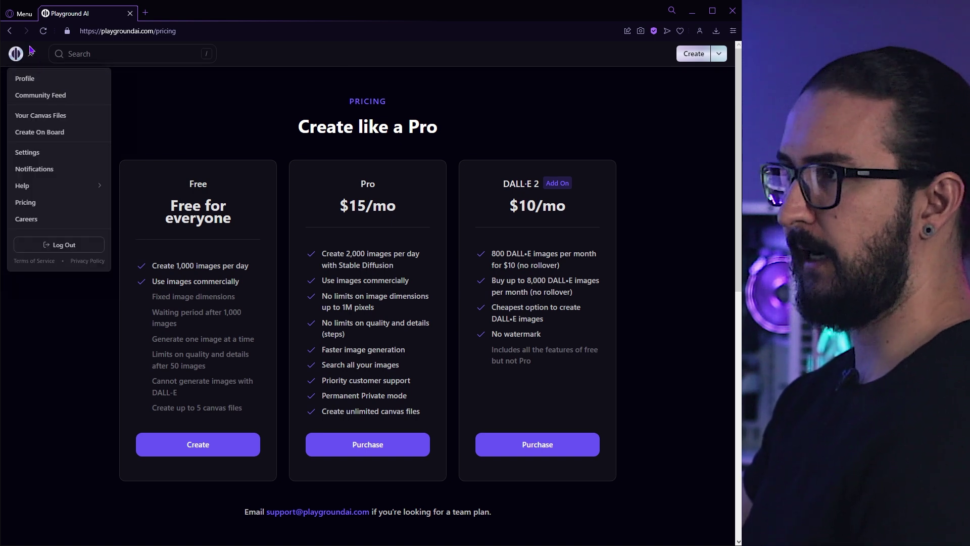
{"action": "left_click", "coordinate": [30, 55]}
{"action": "left_click", "coordinate": [30, 56]}
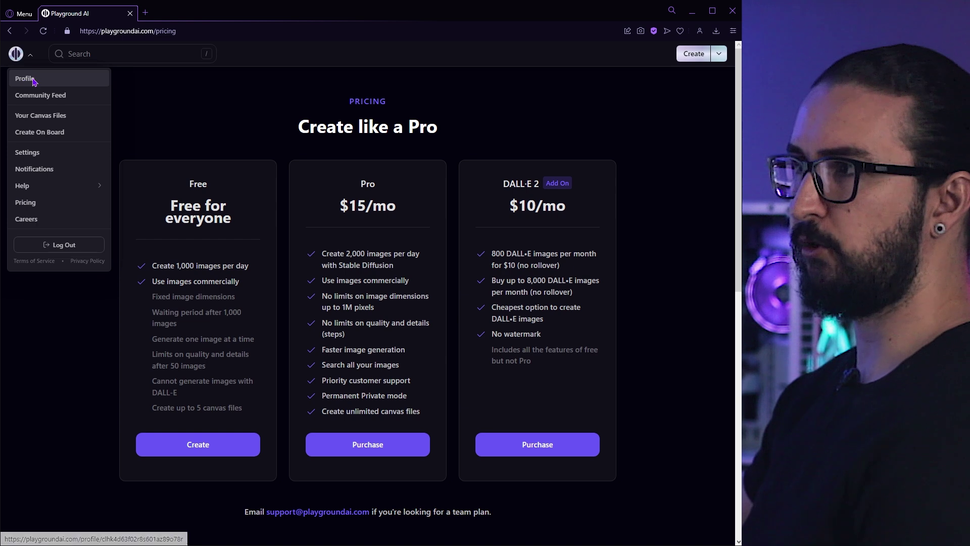
{"action": "left_click", "coordinate": [29, 81]}
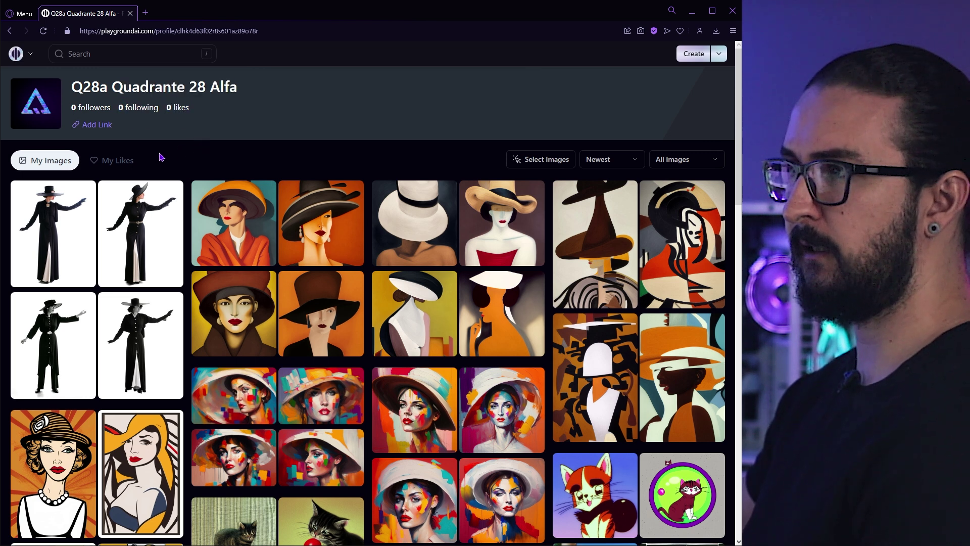
{"action": "left_click", "coordinate": [109, 163]}
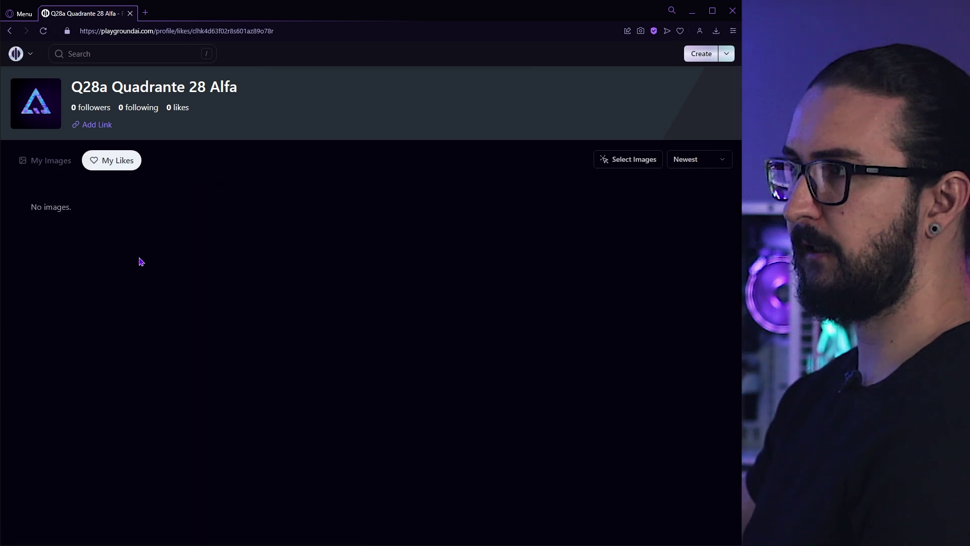
{"action": "left_click", "coordinate": [55, 168]}
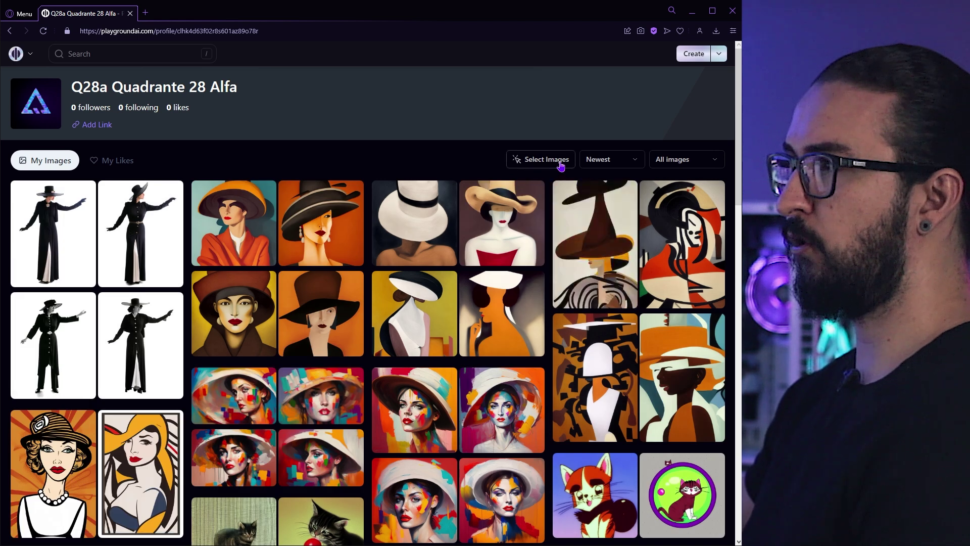
- Select the four full-length black-clad figures and three hat portraits in the profile gallery, ending with selection mode turned off
{"action": "left_click", "coordinate": [561, 165]}
{"action": "left_click", "coordinate": [323, 222]}
{"action": "left_click", "coordinate": [235, 223]}
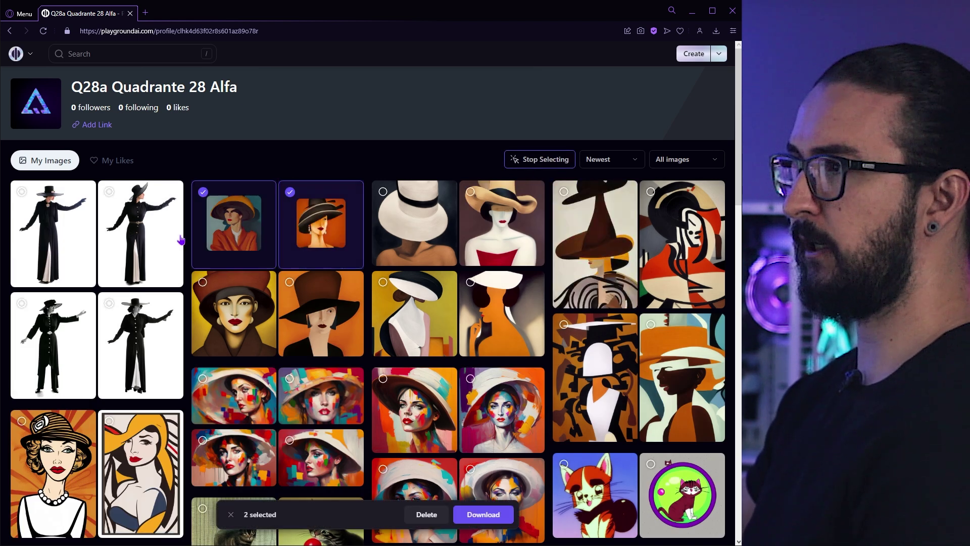
{"action": "left_click", "coordinate": [141, 234]}
{"action": "left_click", "coordinate": [53, 233]}
{"action": "left_click", "coordinate": [53, 345]}
{"action": "left_click", "coordinate": [141, 345]}
{"action": "left_click", "coordinate": [234, 313]}
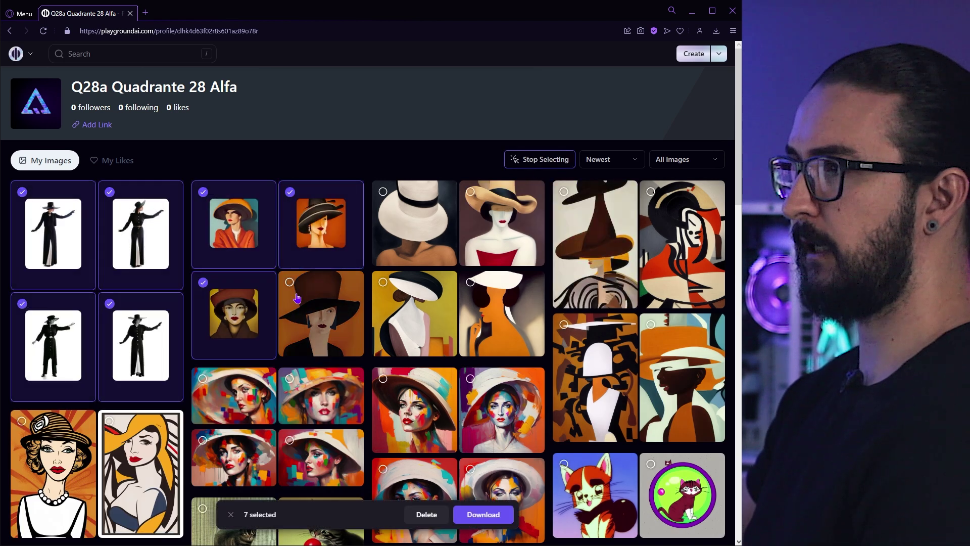
{"action": "left_click", "coordinate": [547, 160]}
- Look through the sort-order and visibility options for the profile's images without changing them
{"action": "left_click", "coordinate": [609, 159]}
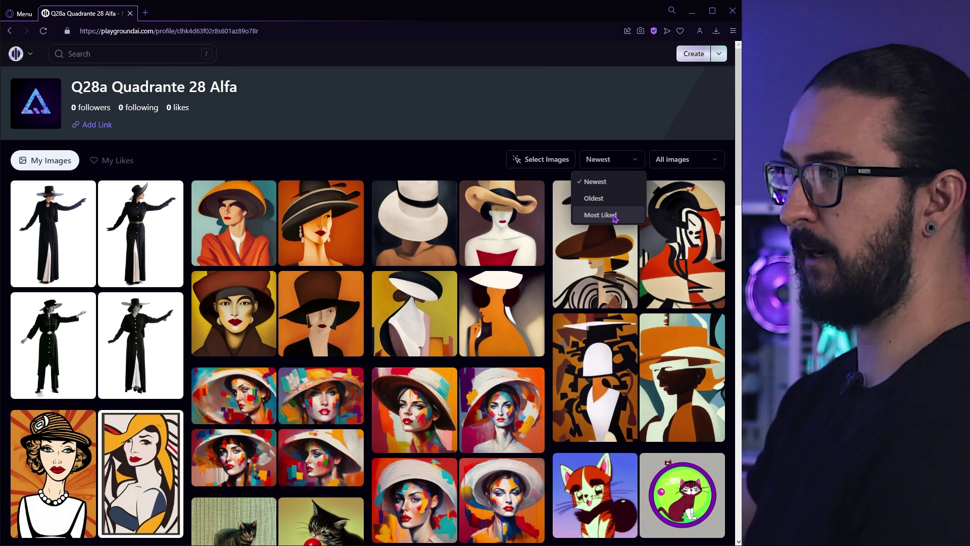
{"action": "left_click", "coordinate": [678, 160]}
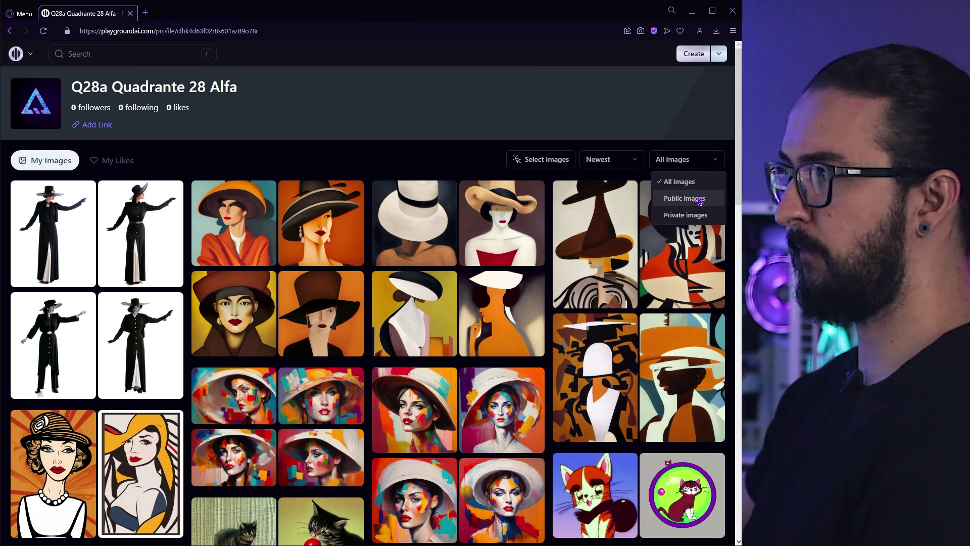
{"action": "left_click", "coordinate": [342, 164]}
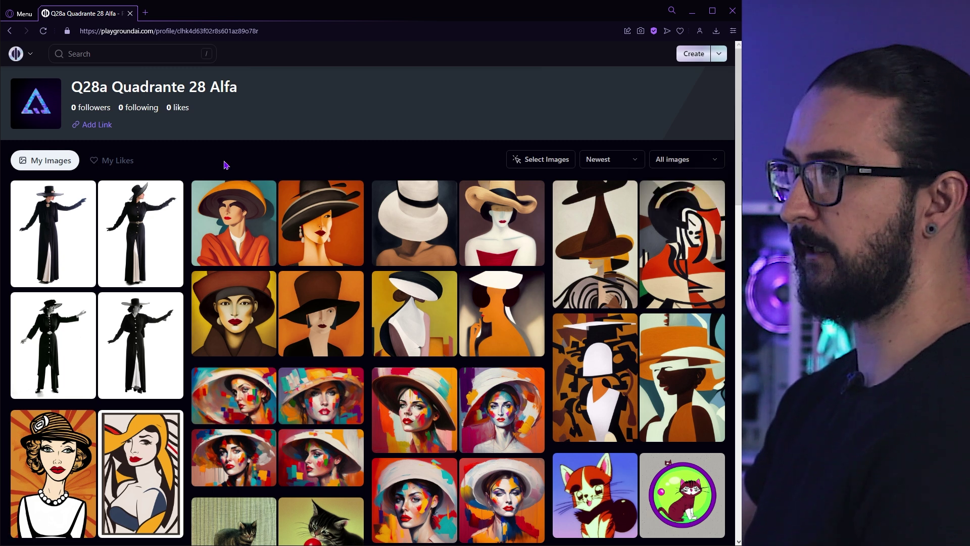
- Open the Board workspace for creating images, with a brief look at the Canvas workspace
{"action": "left_click", "coordinate": [21, 53]}
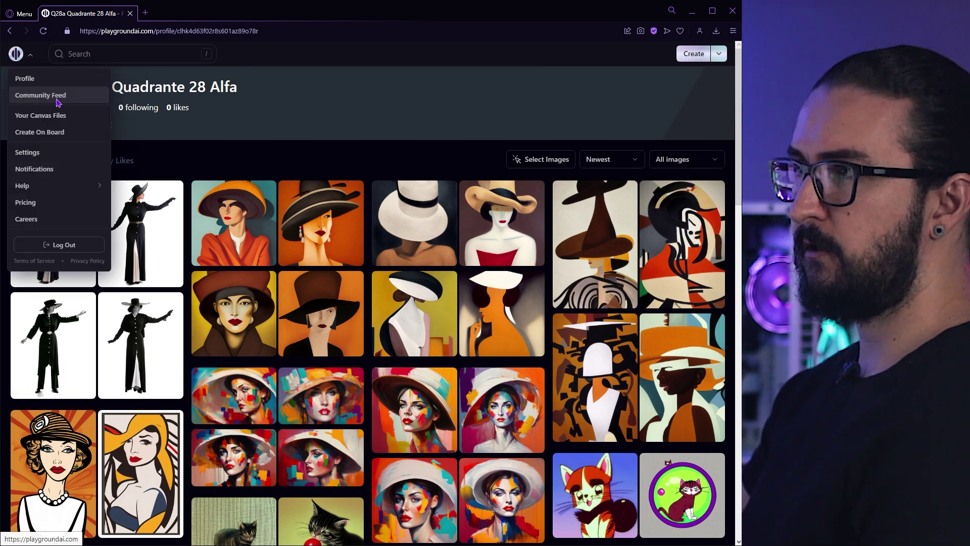
{"action": "left_click", "coordinate": [53, 133]}
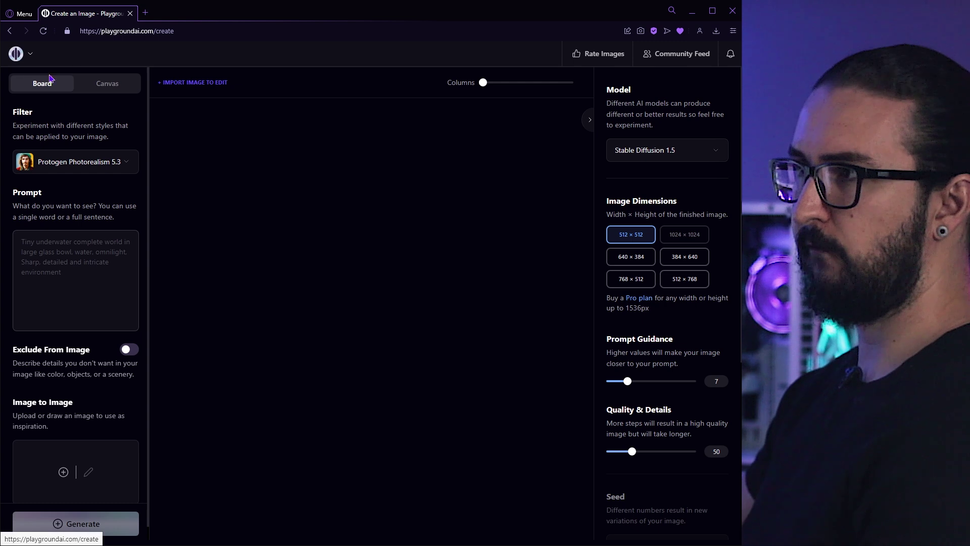
{"action": "left_click", "coordinate": [117, 86]}
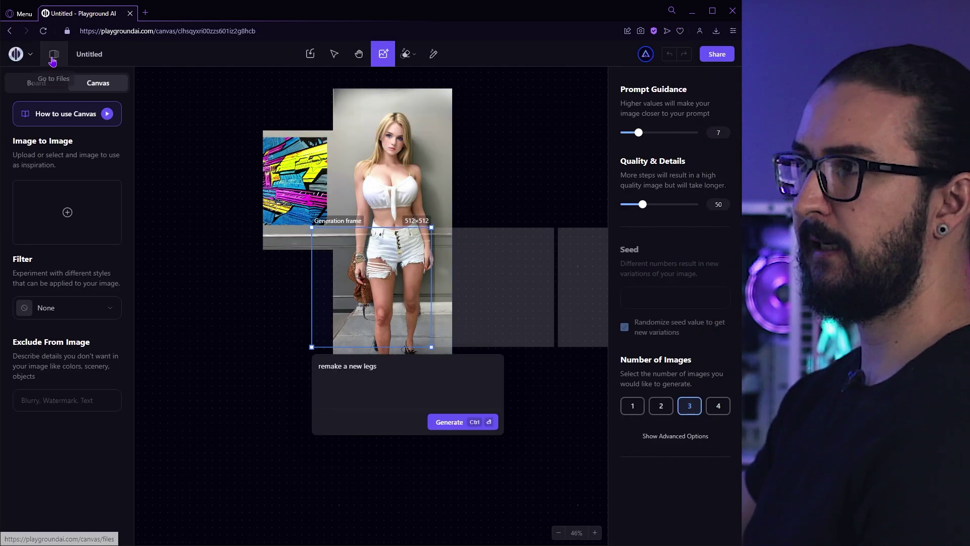
{"action": "left_click", "coordinate": [19, 54]}
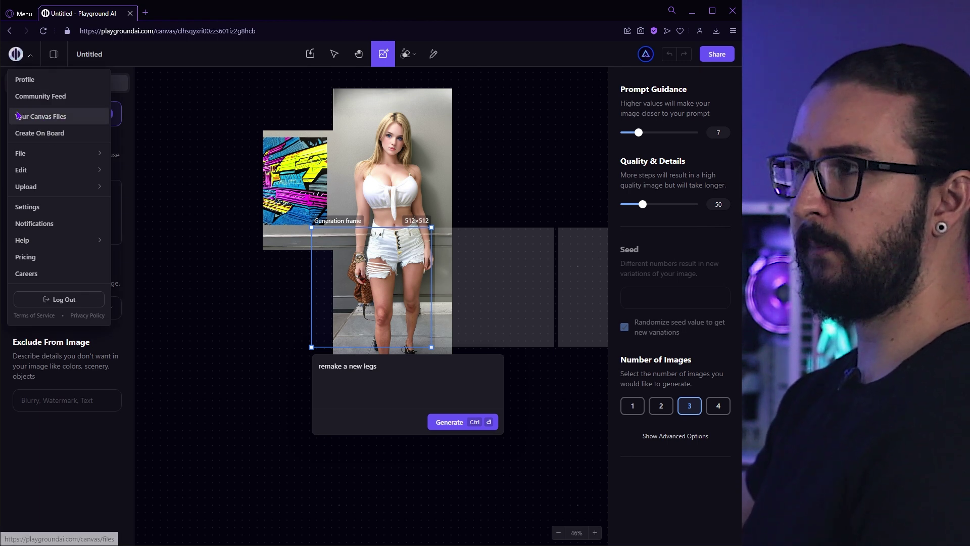
{"action": "left_click", "coordinate": [177, 153]}
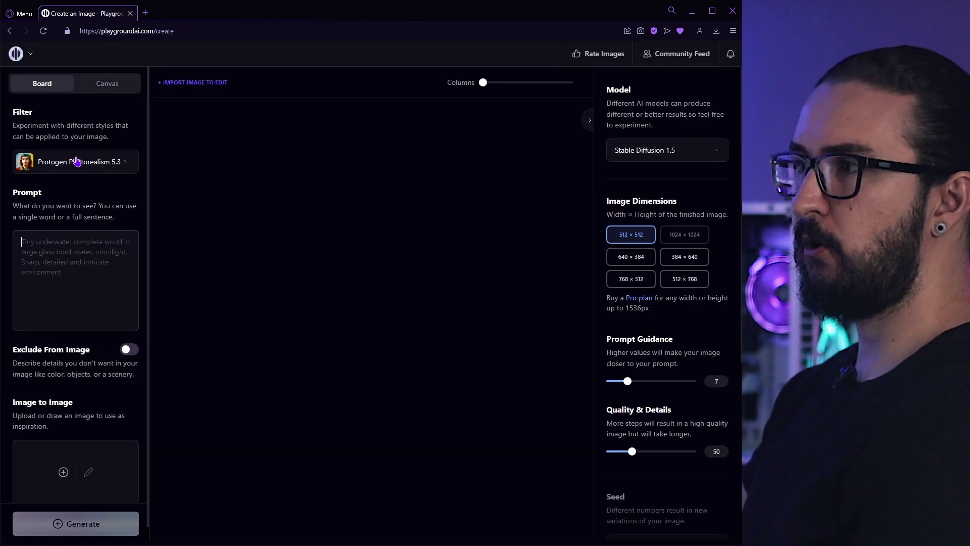
- Browse the available filter styles for the new image and apply the RPG 4 filter
{"action": "left_click", "coordinate": [77, 163]}
{"action": "left_click", "coordinate": [106, 168]}
{"action": "left_click", "coordinate": [118, 168]}
{"action": "scroll", "coordinate": [297, 244], "scroll_direction": "down", "scroll_amount": 6}
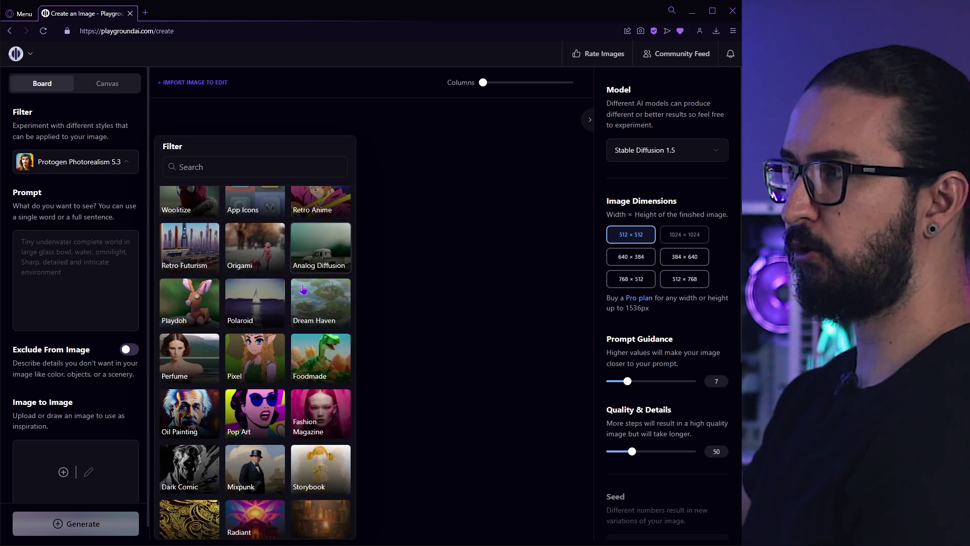
{"action": "scroll", "coordinate": [300, 290], "scroll_direction": "down", "scroll_amount": 6}
{"action": "scroll", "coordinate": [291, 339], "scroll_direction": "up", "scroll_amount": 12}
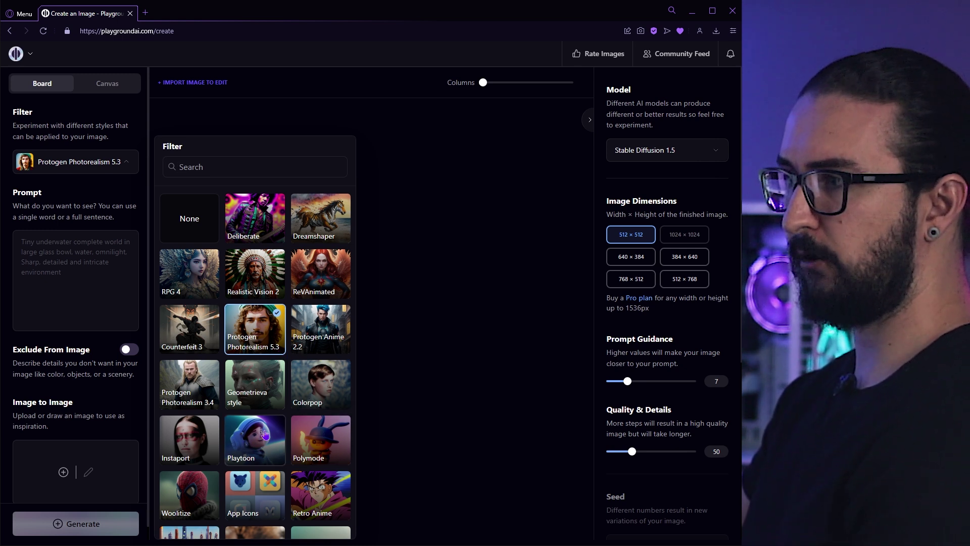
{"action": "scroll", "coordinate": [265, 439], "scroll_direction": "down", "scroll_amount": 1}
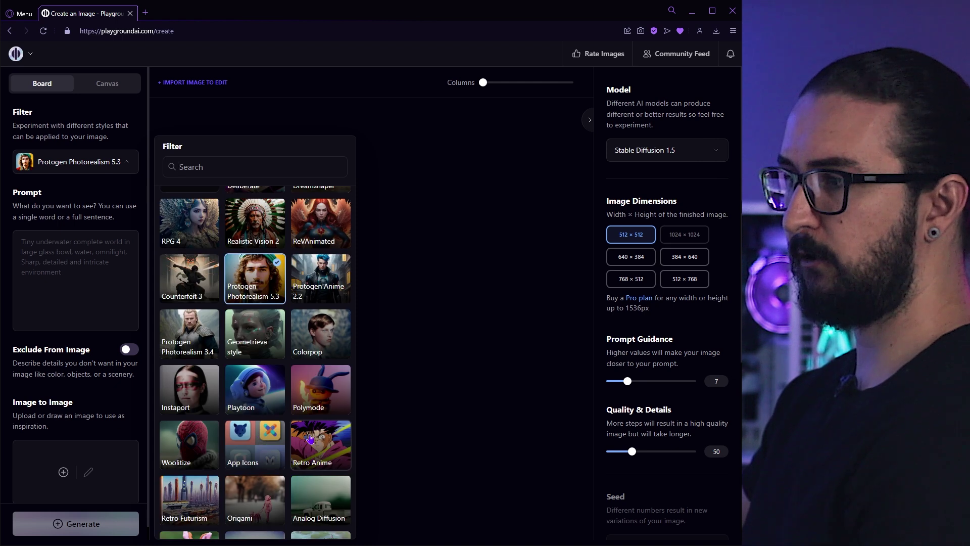
{"action": "scroll", "coordinate": [308, 439], "scroll_direction": "down", "scroll_amount": 2}
{"action": "scroll", "coordinate": [305, 433], "scroll_direction": "down", "scroll_amount": 6}
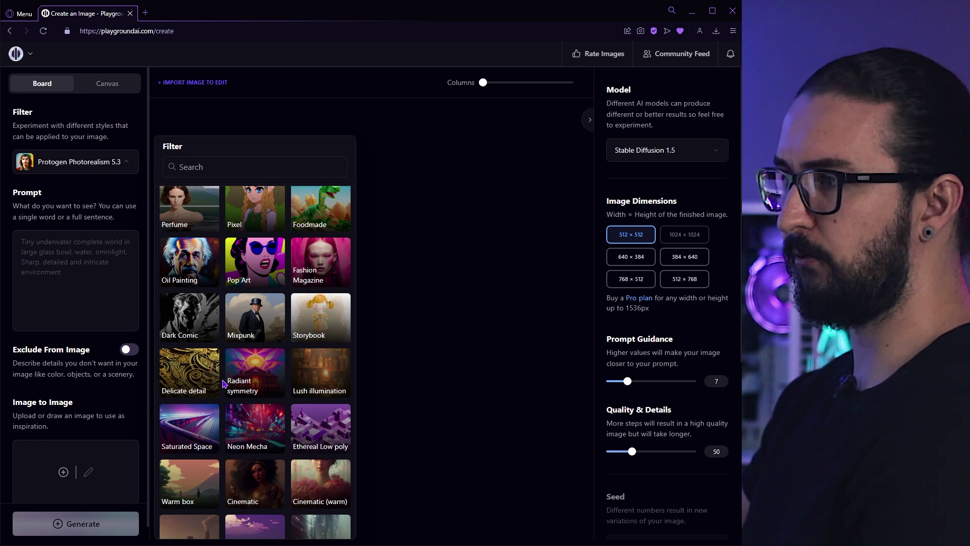
{"action": "scroll", "coordinate": [220, 348], "scroll_direction": "up", "scroll_amount": 10}
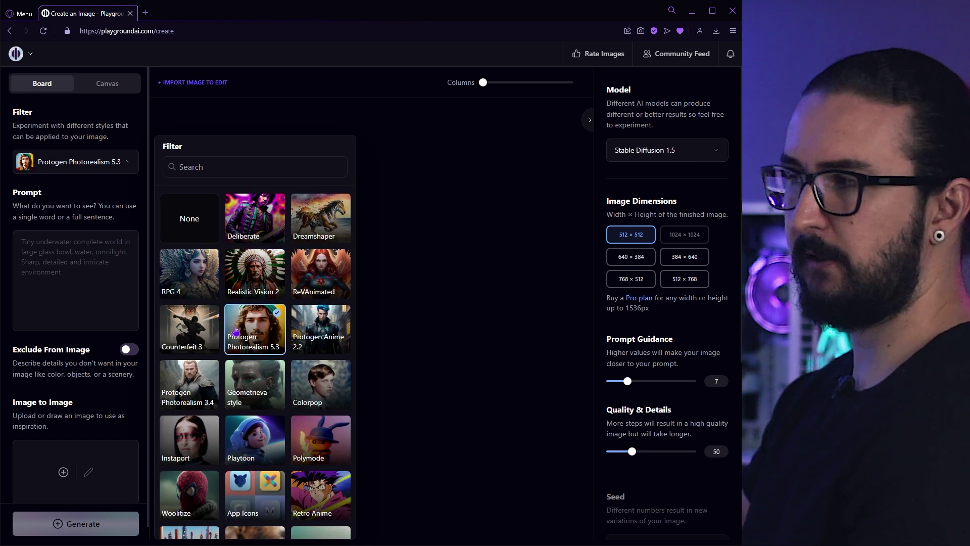
{"action": "left_click", "coordinate": [198, 282]}
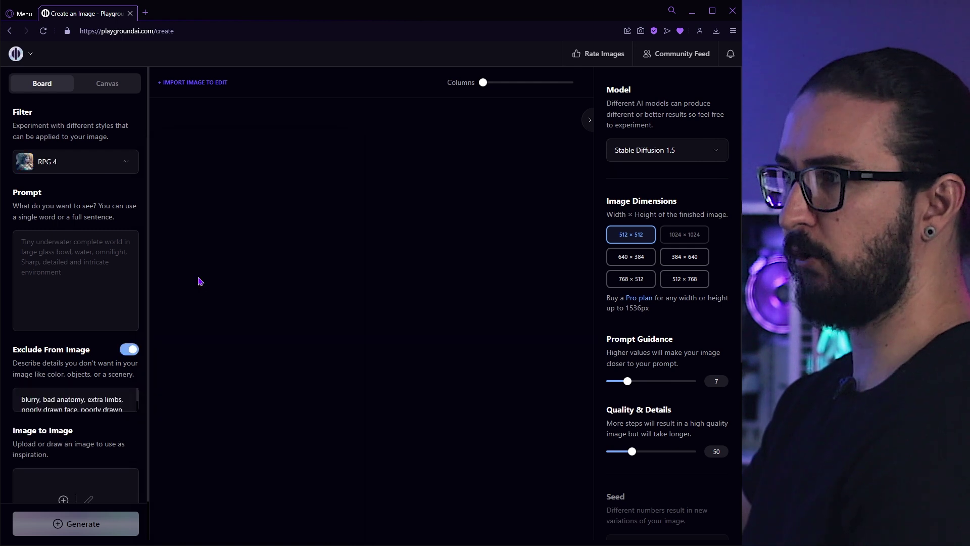
- Revisit the filter styles, choose RPG 4 again and go to the prompt field
{"action": "left_click", "coordinate": [67, 167]}
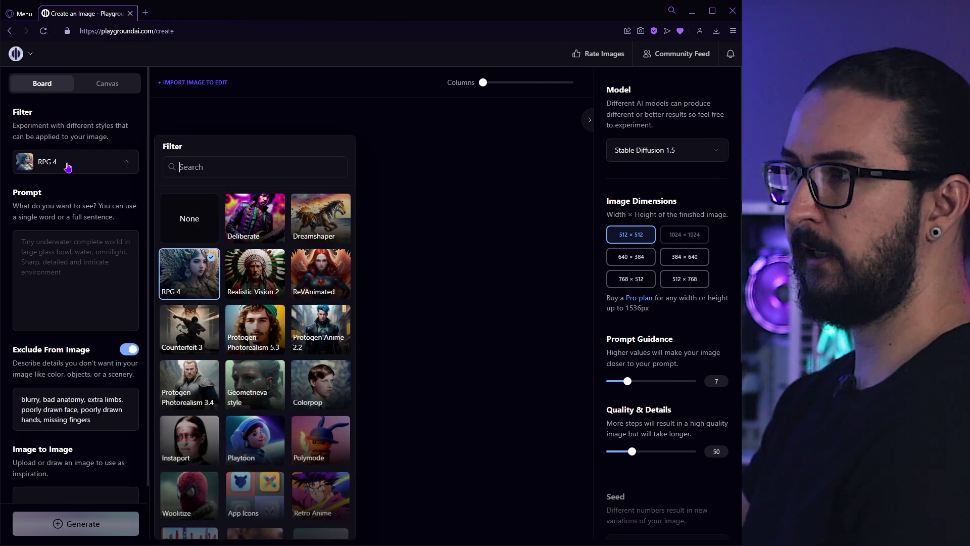
{"action": "left_click", "coordinate": [184, 274]}
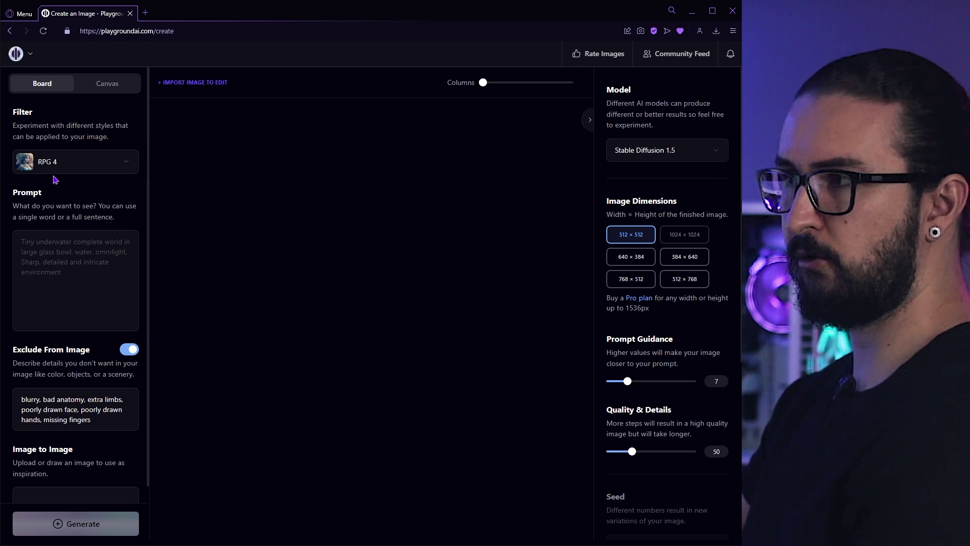
{"action": "left_click", "coordinate": [69, 253]}
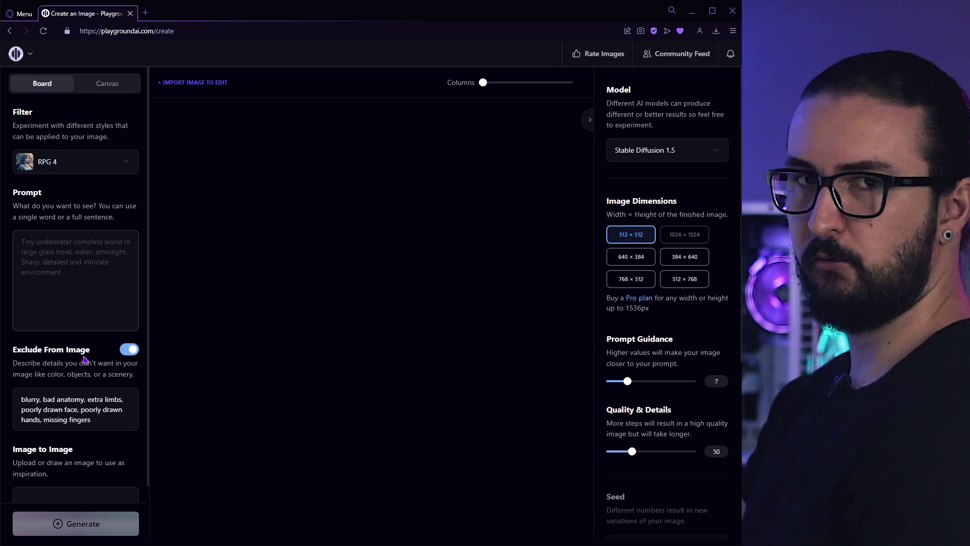
- Switch the Exclude From Image option off and on again
{"action": "left_click", "coordinate": [128, 354]}
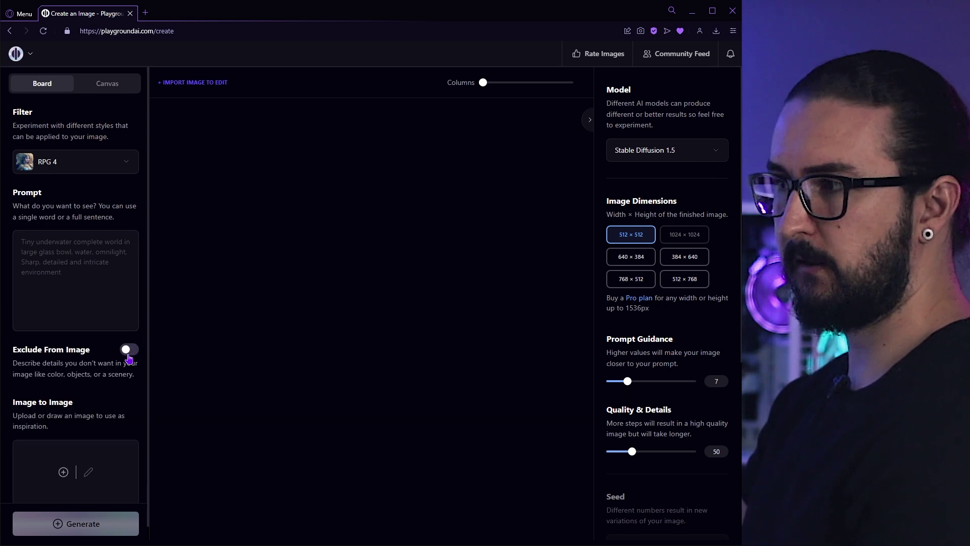
{"action": "left_click", "coordinate": [129, 353]}
{"action": "left_click", "coordinate": [129, 353]}
{"action": "left_click", "coordinate": [128, 353]}
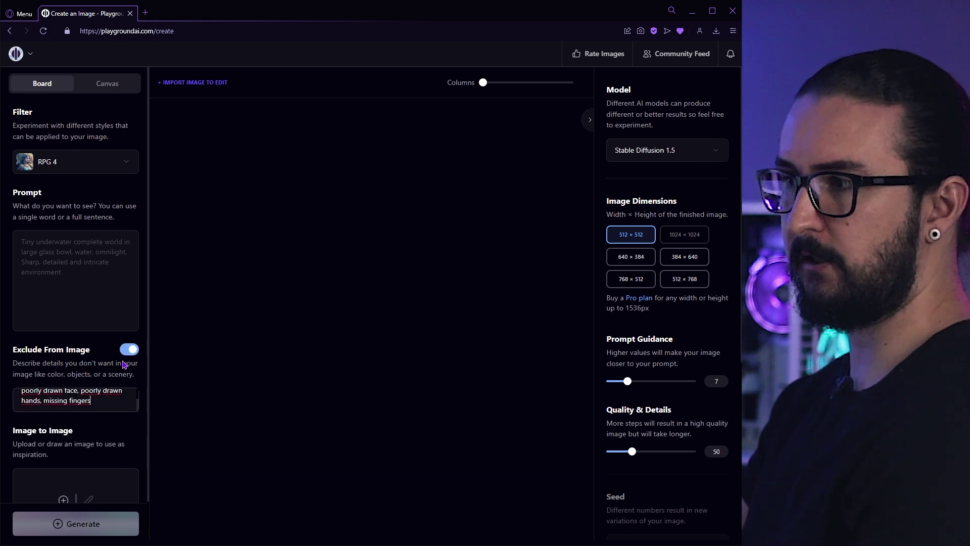
- Read through the Exclude From Image terms that come with the RPG 4 filter, checking the filter list too
{"action": "scroll", "coordinate": [111, 399], "scroll_direction": "down", "scroll_amount": 1}
{"action": "left_click", "coordinate": [64, 168]}
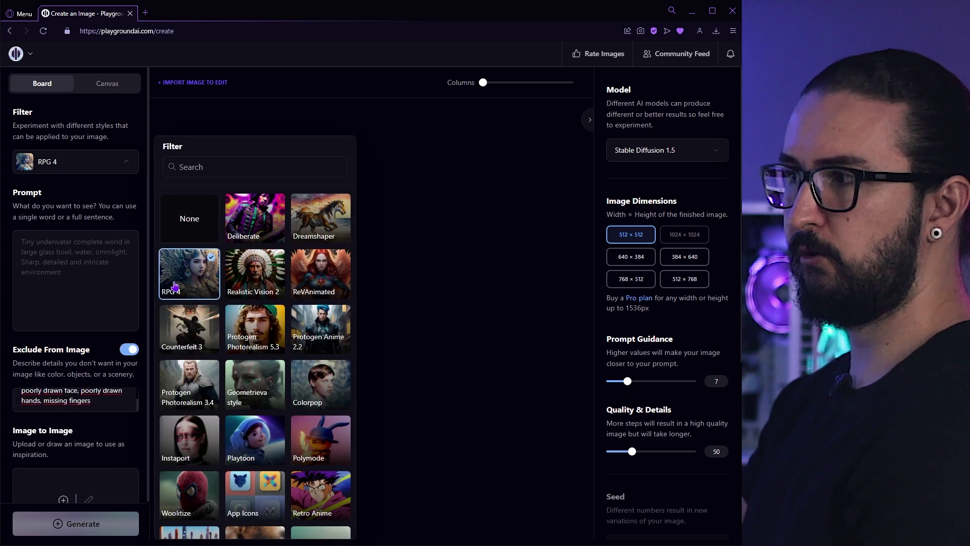
{"action": "left_click", "coordinate": [87, 394]}
{"action": "scroll", "coordinate": [98, 404], "scroll_direction": "up", "scroll_amount": 1}
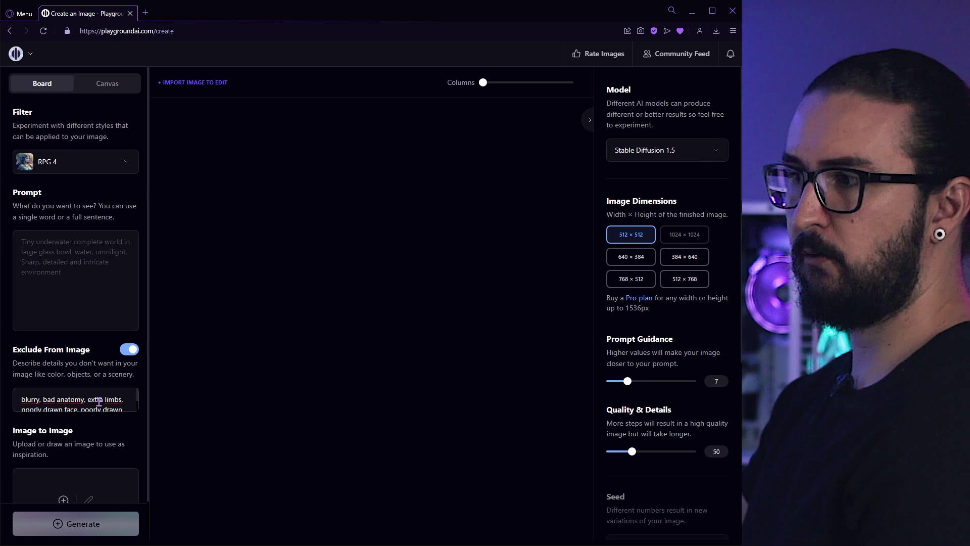
{"action": "scroll", "coordinate": [88, 400], "scroll_direction": "down", "scroll_amount": 1}
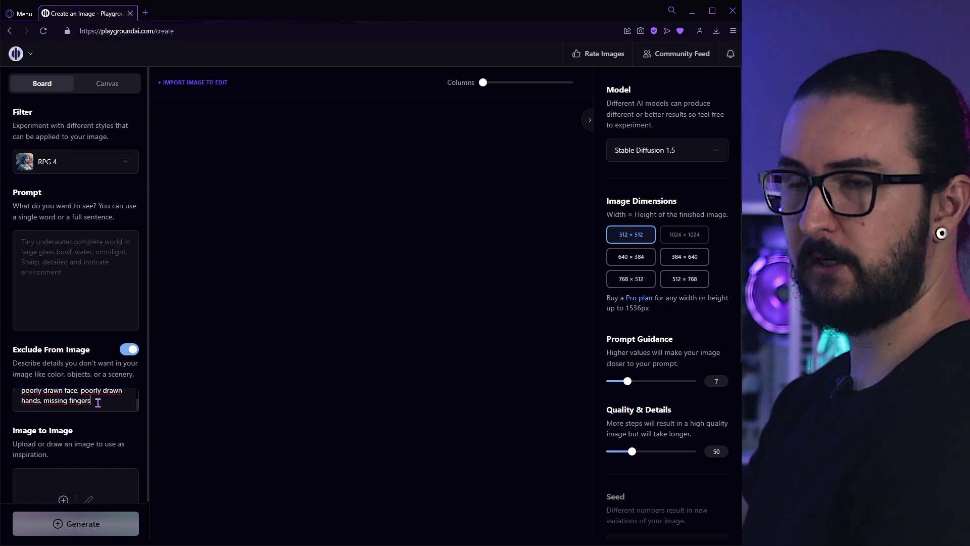
- Try the Deliberate filter, check its Exclude From Image field, and return to the RPG 4 filter
{"action": "left_click", "coordinate": [65, 172]}
{"action": "left_click", "coordinate": [253, 235]}
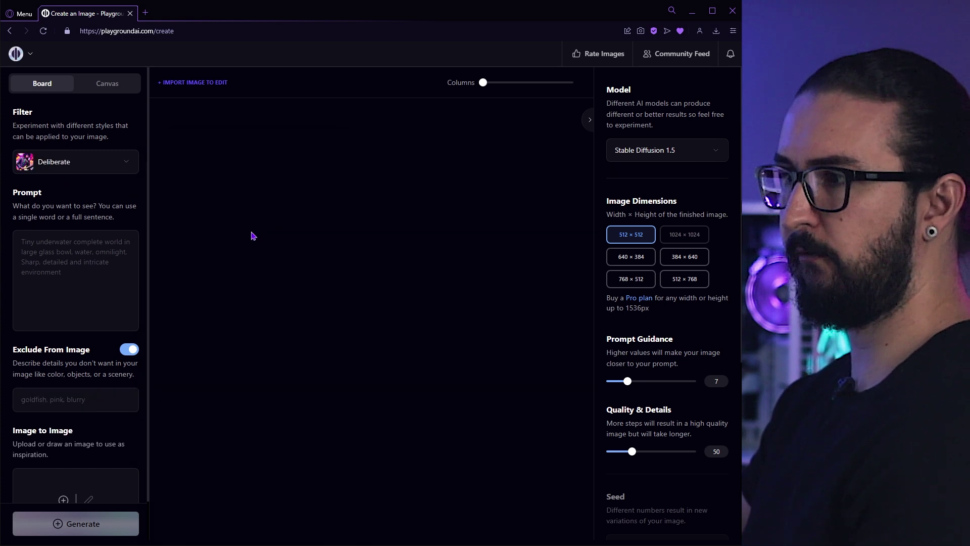
{"action": "left_click", "coordinate": [70, 394]}
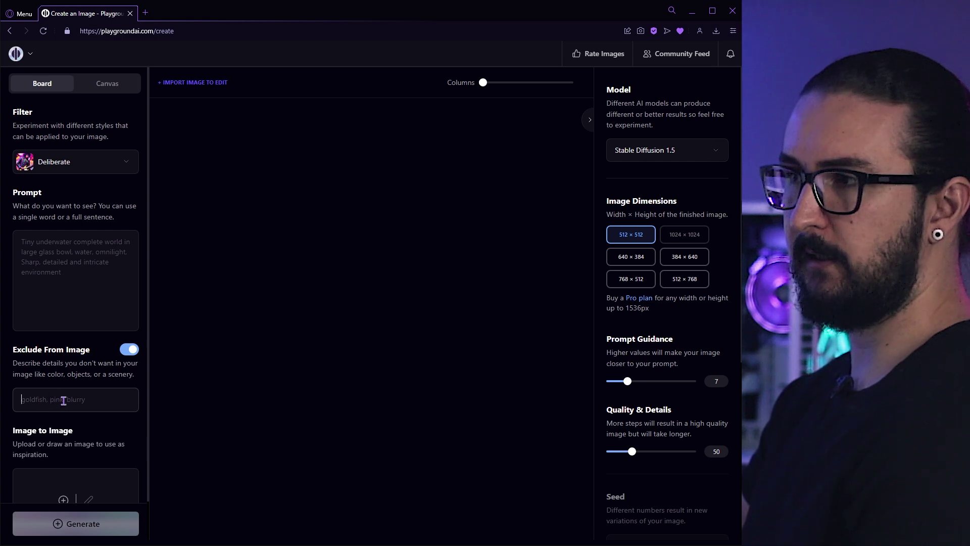
{"action": "left_click", "coordinate": [97, 167]}
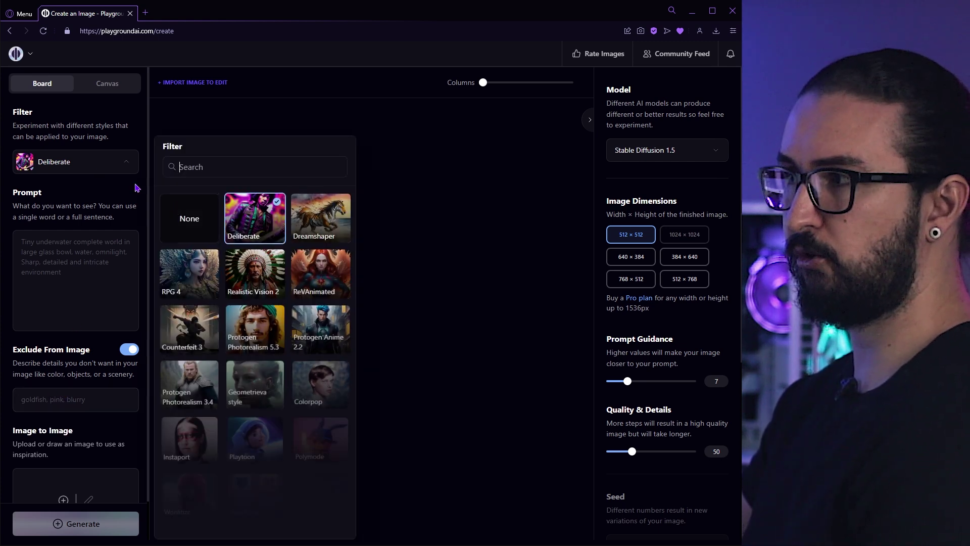
{"action": "left_click", "coordinate": [178, 264]}
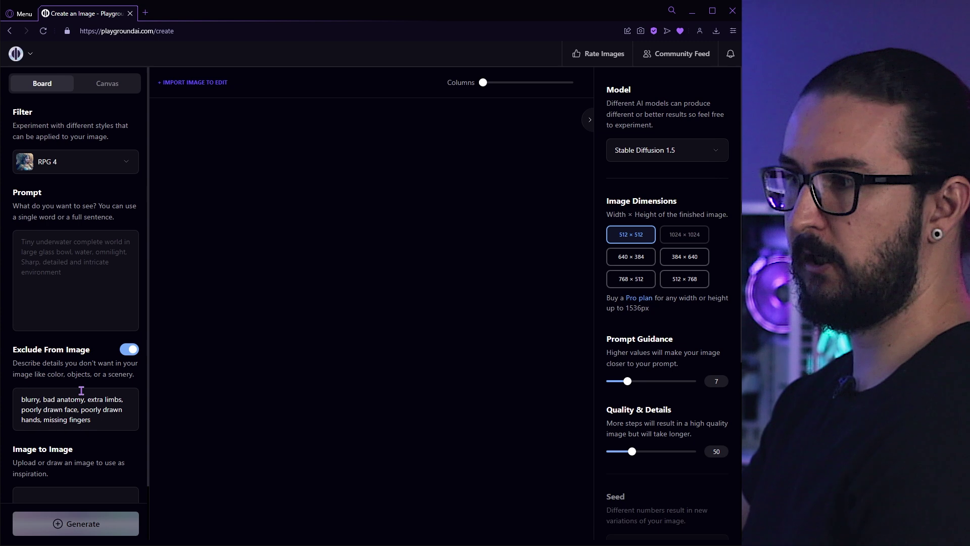
- Look through the available AI models, leaving Stable Diffusion 1.5 selected
{"action": "scroll", "coordinate": [81, 411], "scroll_direction": "down", "scroll_amount": 1}
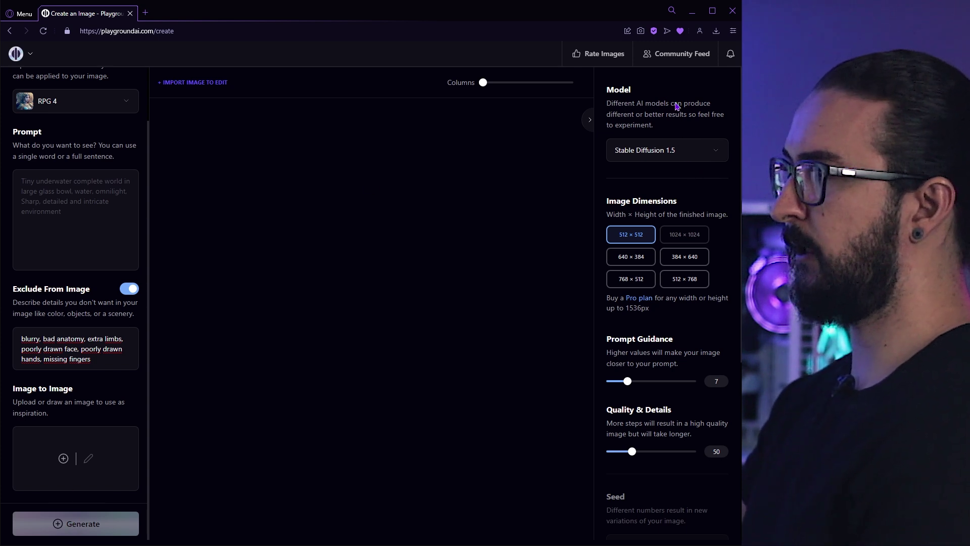
{"action": "left_click", "coordinate": [655, 158]}
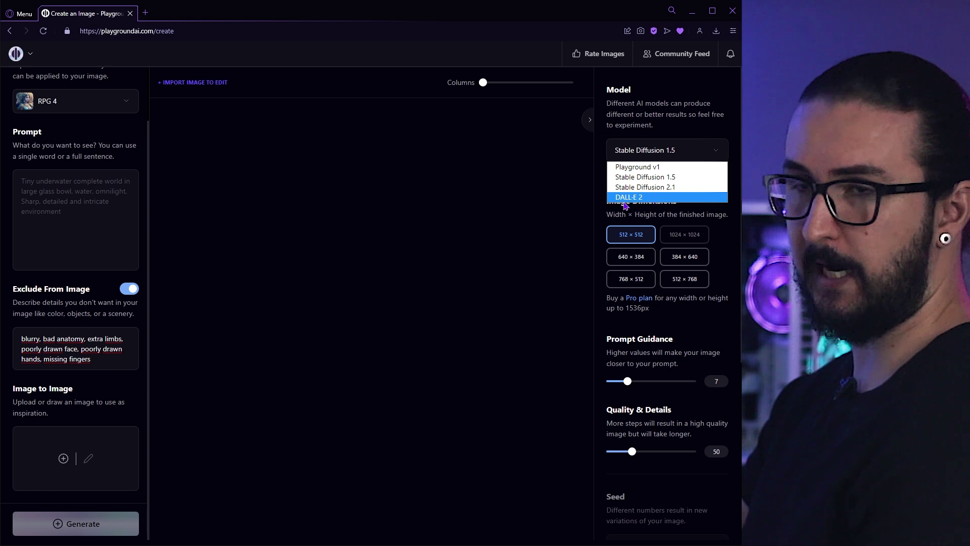
{"action": "left_click", "coordinate": [488, 208]}
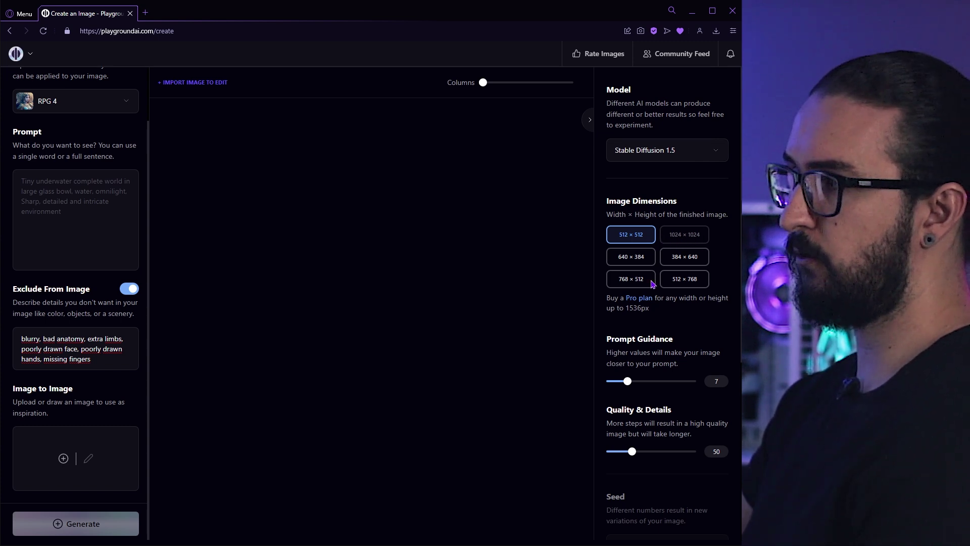
- Look over the image dimension options and the generation settings below them
{"action": "scroll", "coordinate": [663, 285], "scroll_direction": "down", "scroll_amount": 1}
{"action": "scroll", "coordinate": [622, 298], "scroll_direction": "up", "scroll_amount": 1}
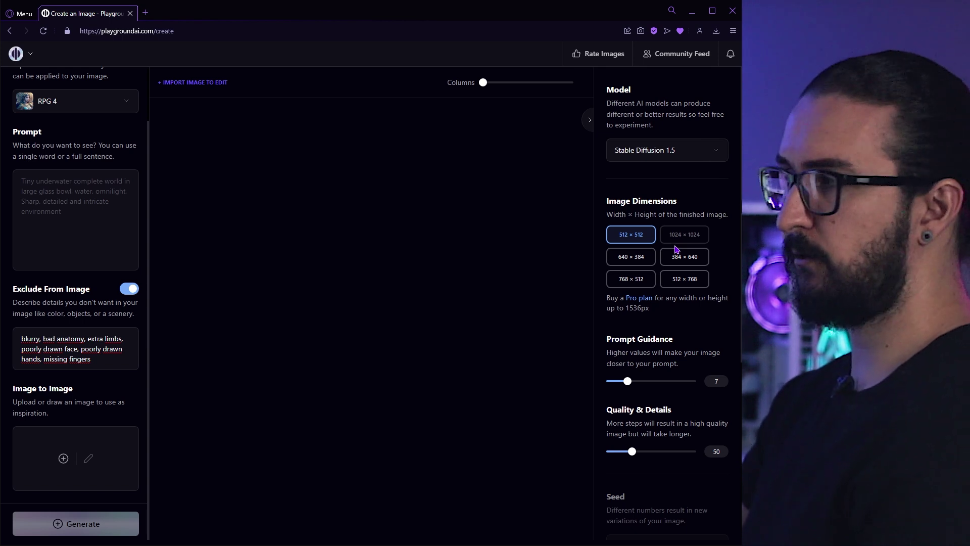
{"action": "scroll", "coordinate": [682, 248], "scroll_direction": "down", "scroll_amount": 5}
{"action": "scroll", "coordinate": [700, 278], "scroll_direction": "up", "scroll_amount": 3}
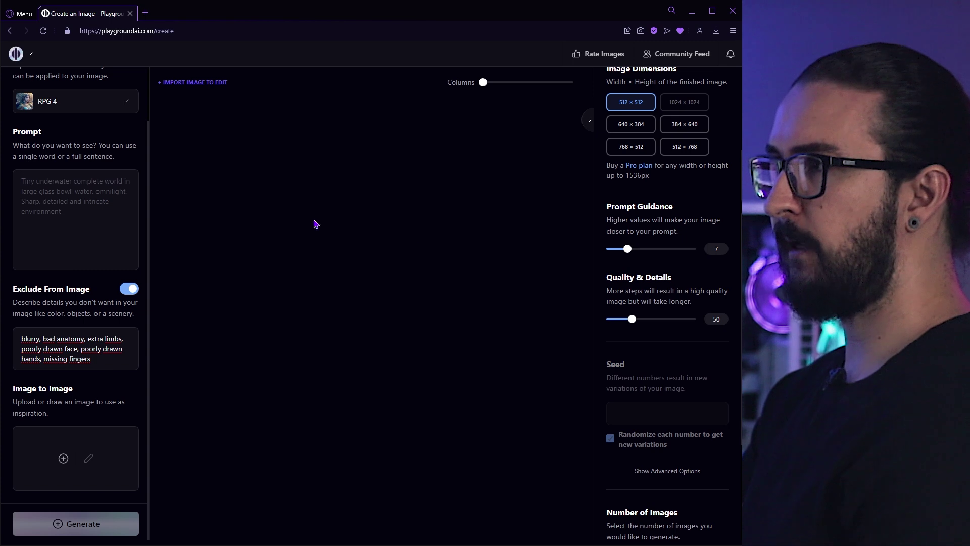
{"action": "scroll", "coordinate": [51, 281], "scroll_direction": "up", "scroll_amount": 2}
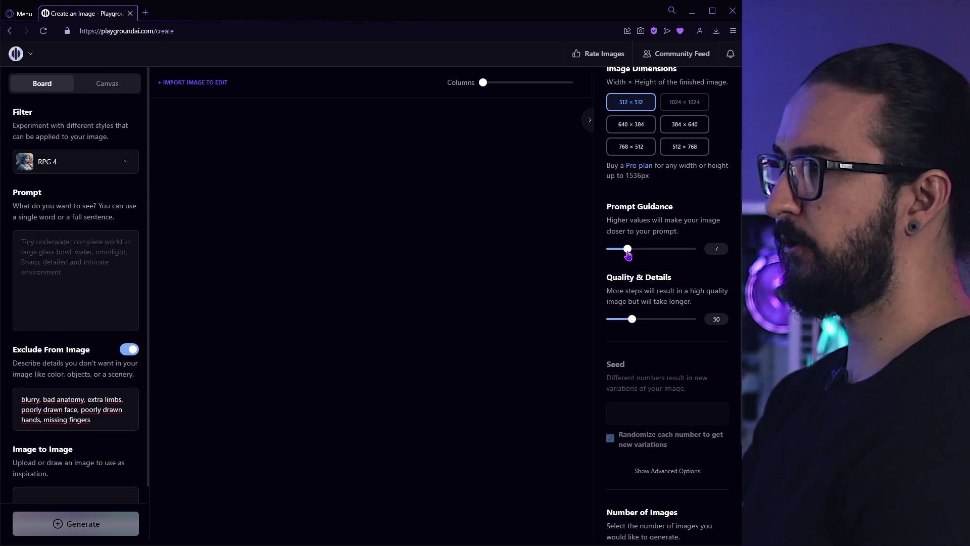
- Try Prompt Guidance at 30 and 24, settle on 10, and check the Quality & Details value
{"action": "left_click_drag", "start_coordinate": [628, 249], "coordinate": [699, 256]}
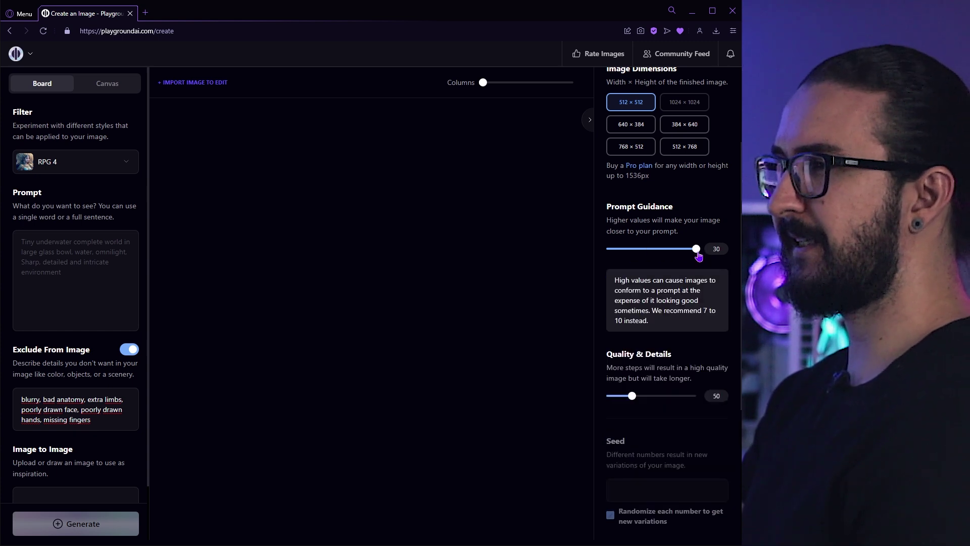
{"action": "left_click_drag", "start_coordinate": [701, 259], "coordinate": [678, 253]}
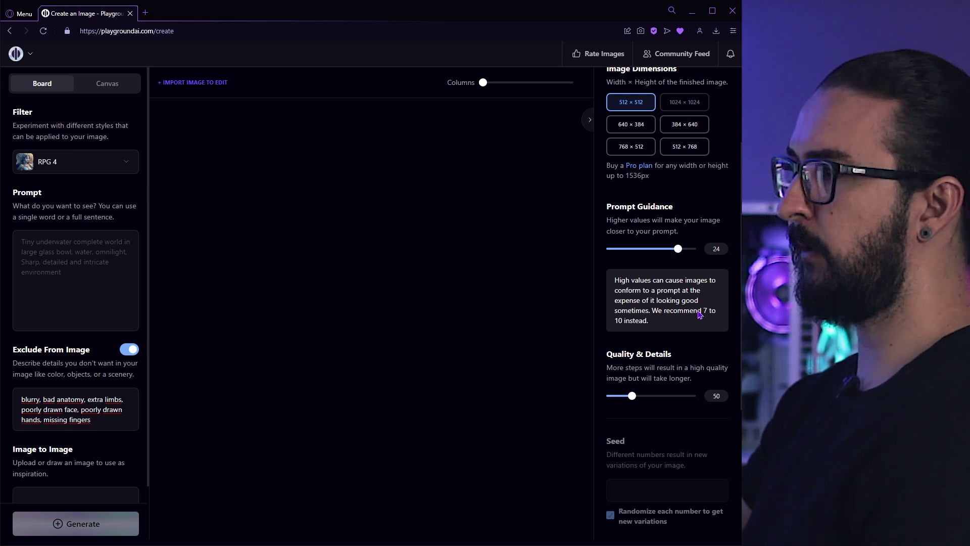
{"action": "left_click_drag", "start_coordinate": [678, 248], "coordinate": [636, 251]}
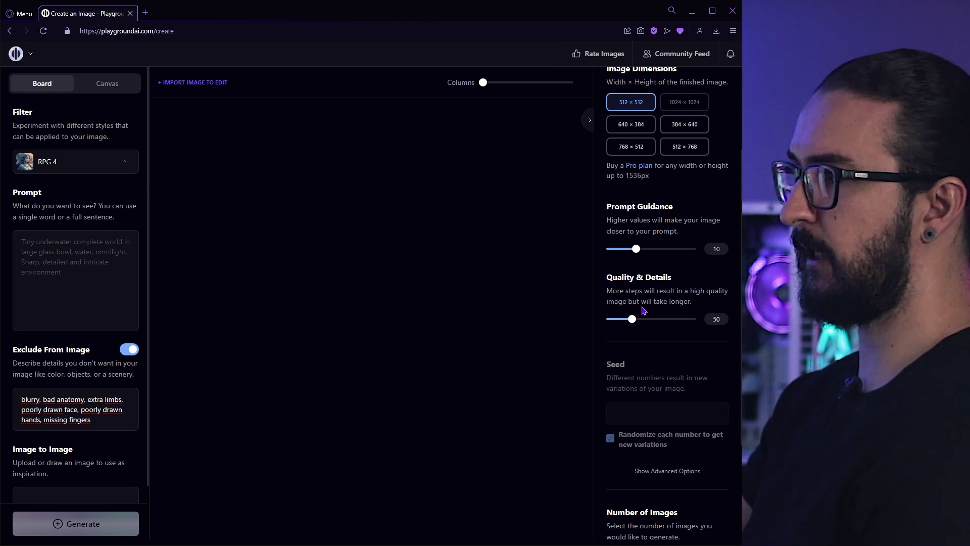
{"action": "double_click", "coordinate": [723, 320]}
{"action": "left_click", "coordinate": [711, 342]}
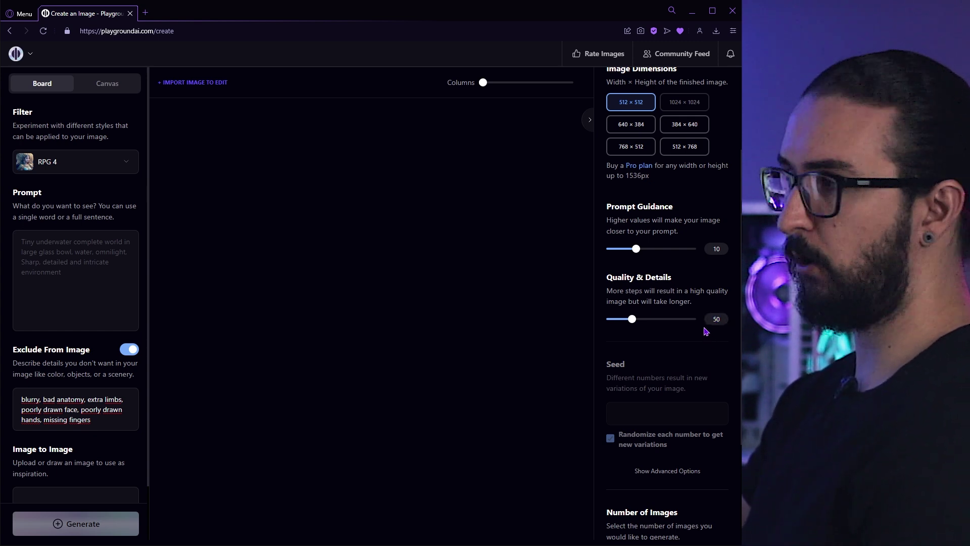
- Try generating 1, 2 and 3 images, set the number of images back to 4, and turn on Private Session
{"action": "scroll", "coordinate": [687, 336], "scroll_direction": "down", "scroll_amount": 3}
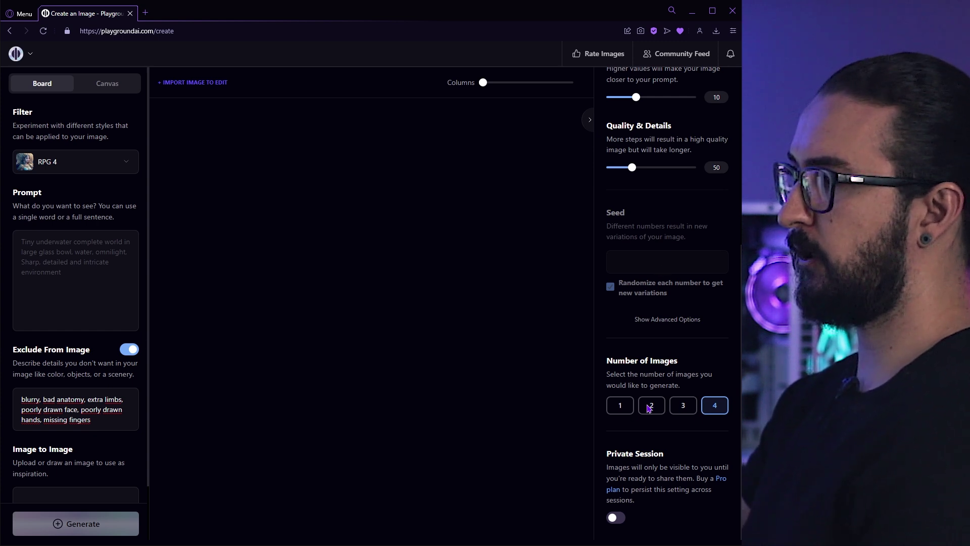
{"action": "left_click", "coordinate": [626, 409]}
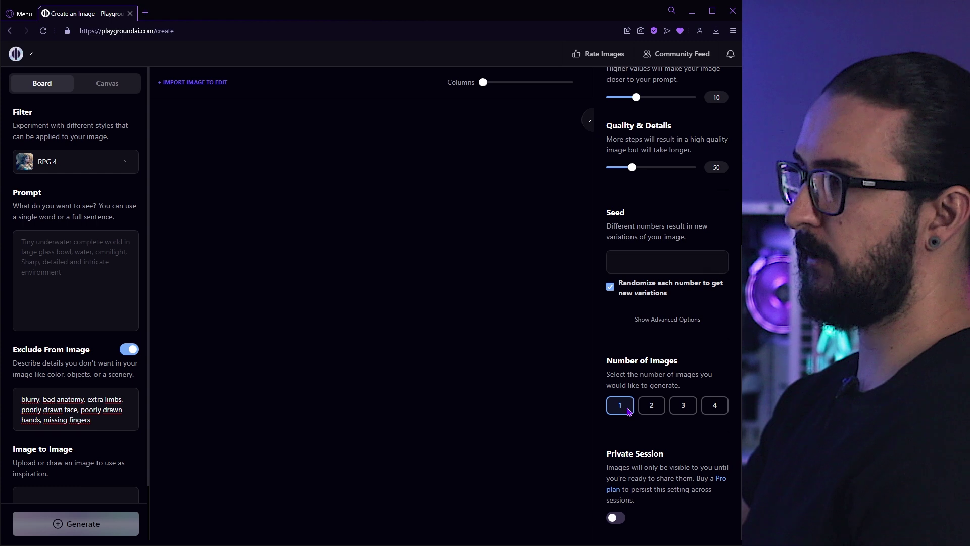
{"action": "left_click", "coordinate": [661, 410]}
{"action": "left_click", "coordinate": [685, 410]}
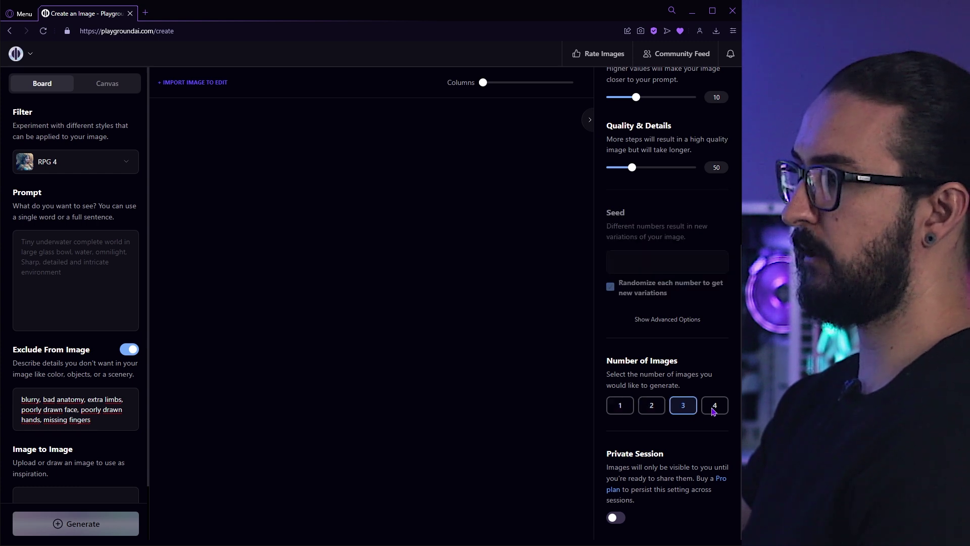
{"action": "left_click", "coordinate": [714, 408]}
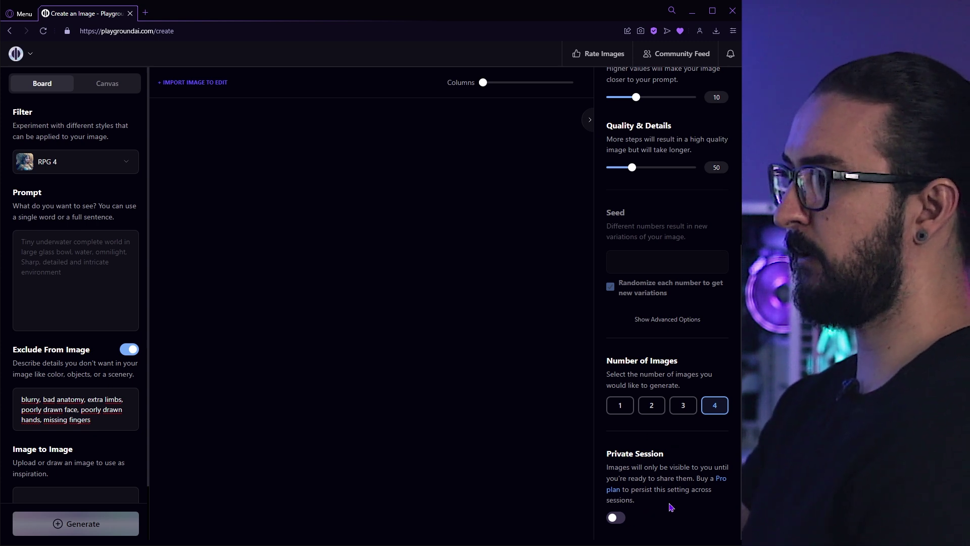
{"action": "left_click", "coordinate": [617, 520]}
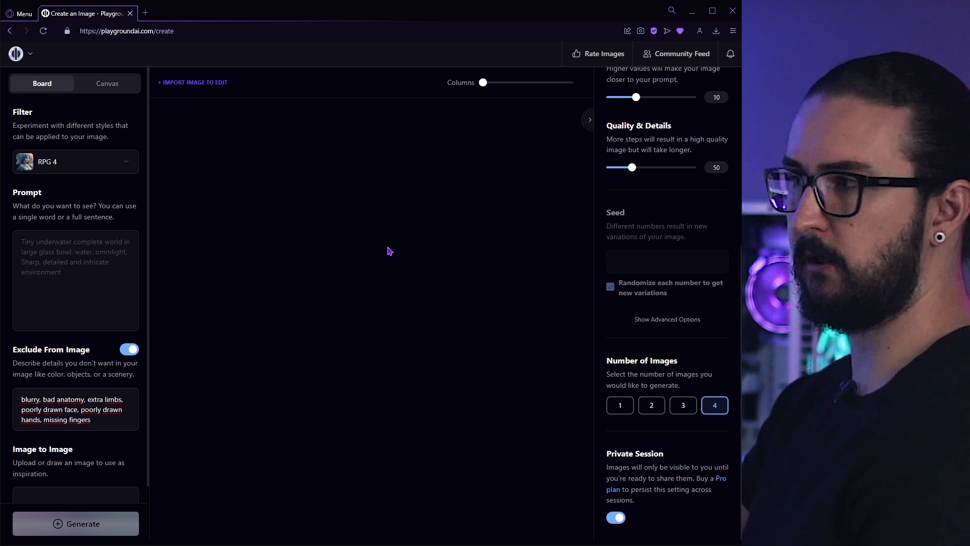
- Browse the rising images in the community feed for a fantasy artwork to use as inspiration
{"action": "scroll", "coordinate": [507, 364], "scroll_direction": "up", "scroll_amount": 5}
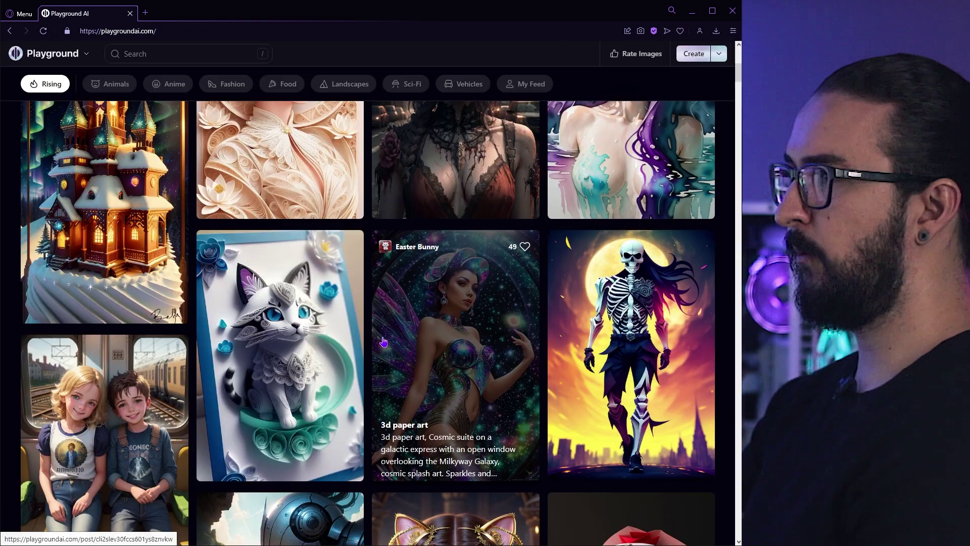
{"action": "scroll", "coordinate": [391, 337], "scroll_direction": "down", "scroll_amount": 5}
{"action": "scroll", "coordinate": [392, 338], "scroll_direction": "down", "scroll_amount": 10}
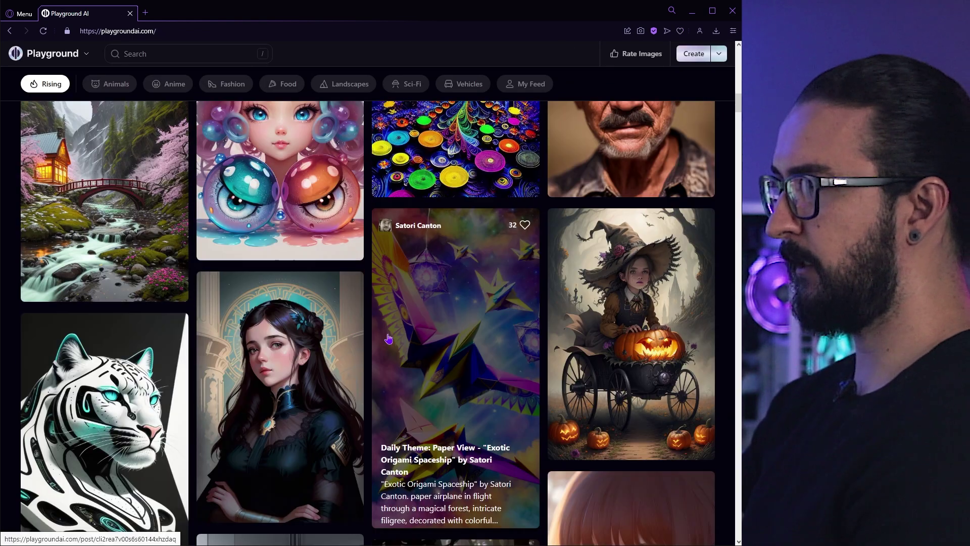
{"action": "scroll", "coordinate": [391, 332], "scroll_direction": "down", "scroll_amount": 10}
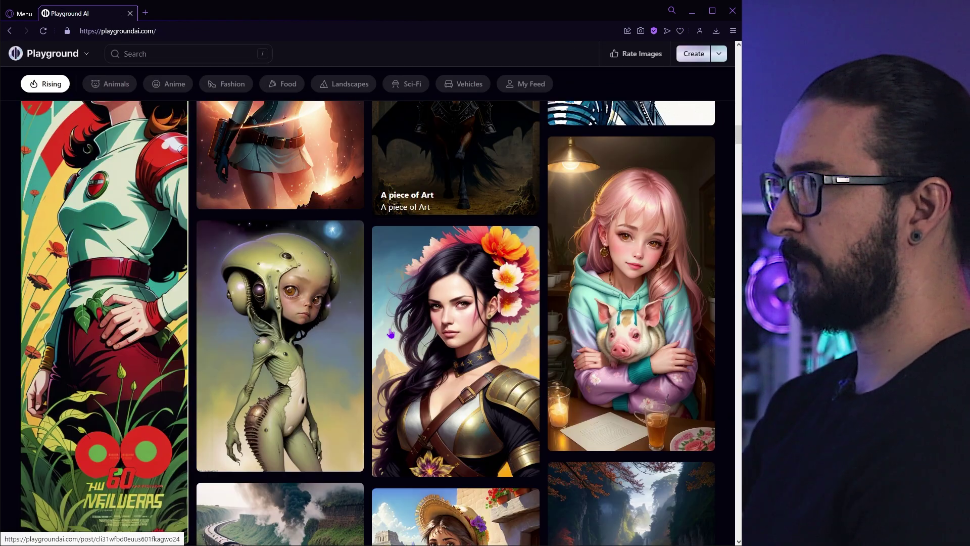
{"action": "scroll", "coordinate": [392, 331], "scroll_direction": "down", "scroll_amount": 5}
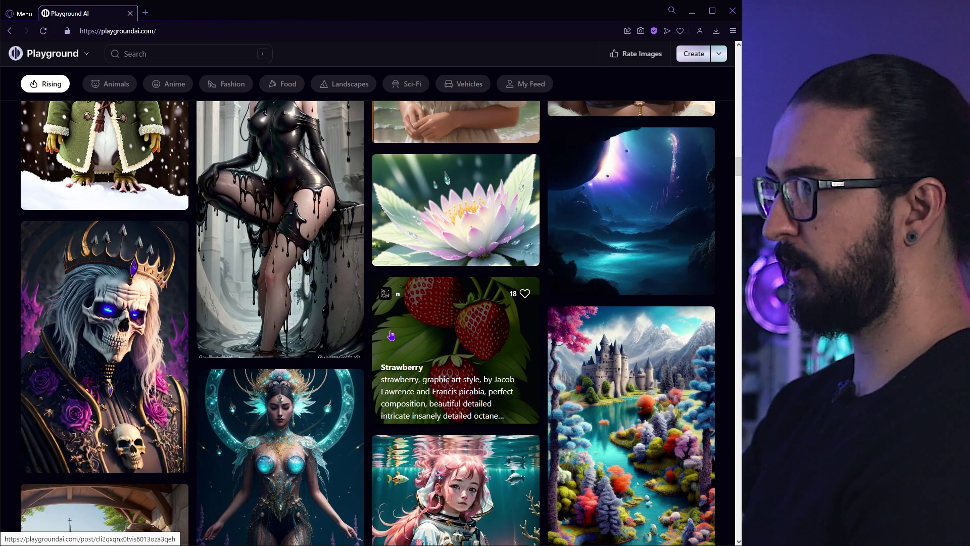
{"action": "scroll", "coordinate": [392, 336], "scroll_direction": "down", "scroll_amount": 2}
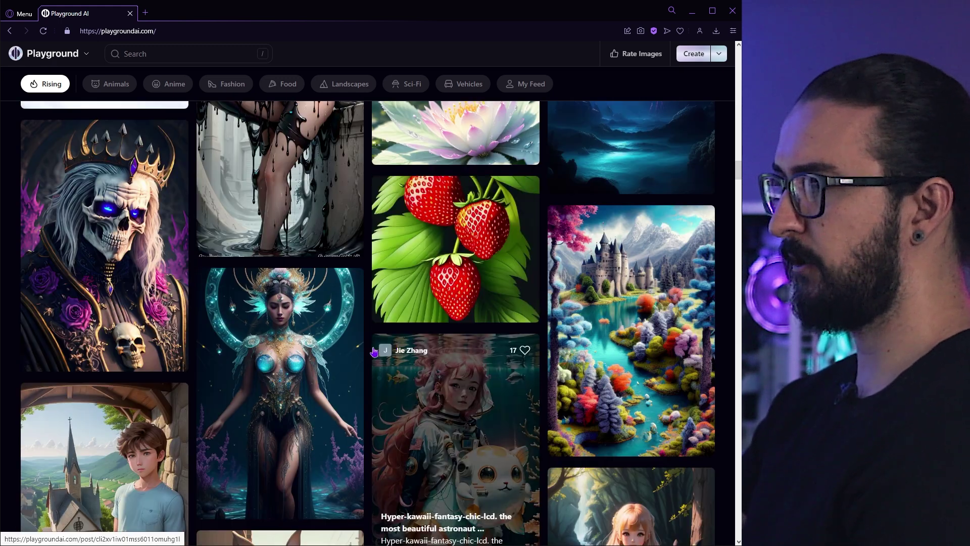
- Open the "Full body painting of water spirit" post and copy its prompt
{"action": "left_click", "coordinate": [309, 317]}
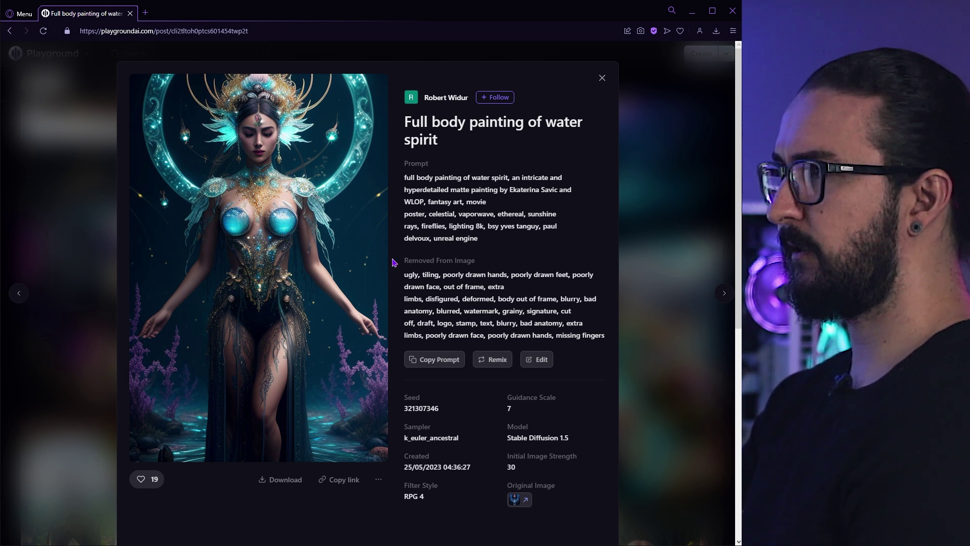
{"action": "left_click_drag", "start_coordinate": [486, 244], "coordinate": [440, 191]}
{"action": "left_click", "coordinate": [444, 361]}
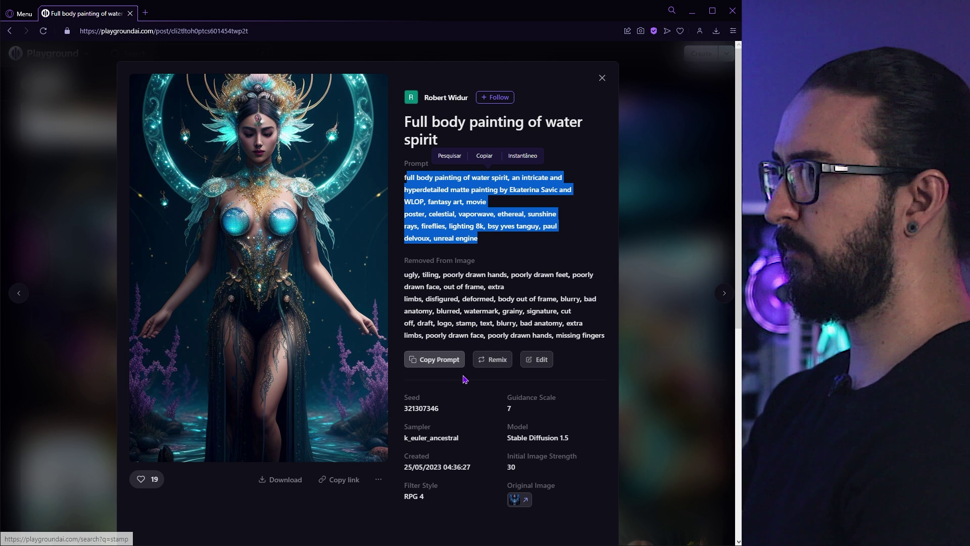
{"action": "left_click", "coordinate": [448, 387]}
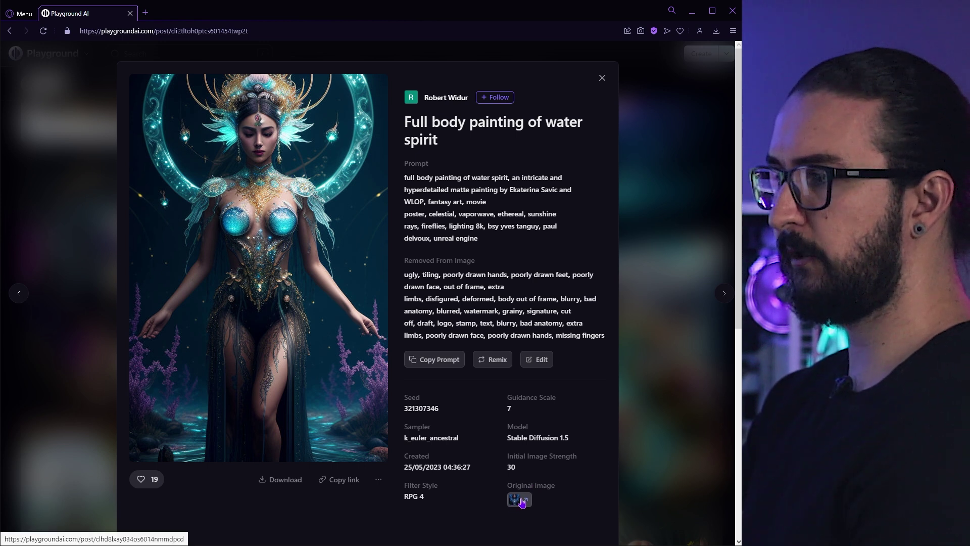
- Examine the water spirit post's filter style, initial image strength and guidance scale
{"action": "double_click", "coordinate": [414, 496]}
{"action": "left_click", "coordinate": [449, 504]}
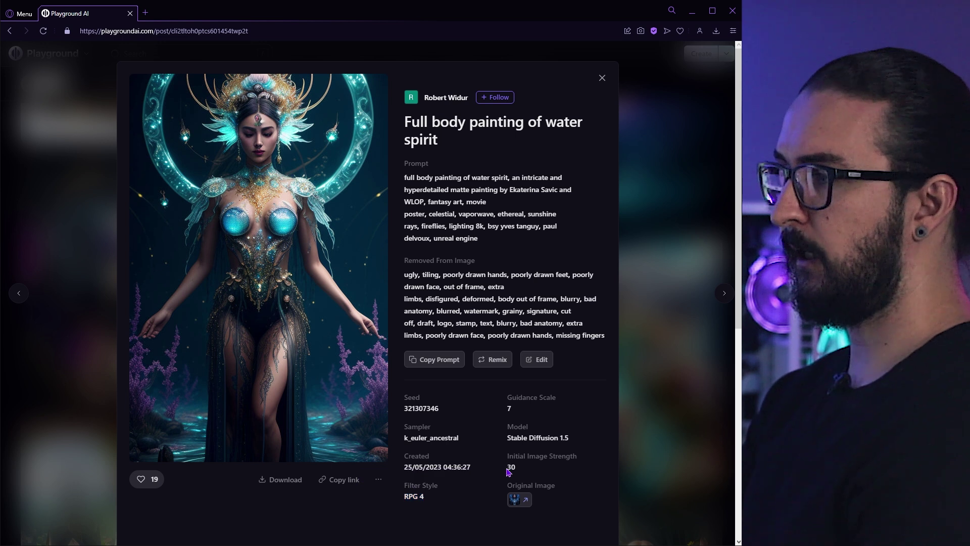
{"action": "left_click_drag", "start_coordinate": [508, 466], "coordinate": [526, 471]}
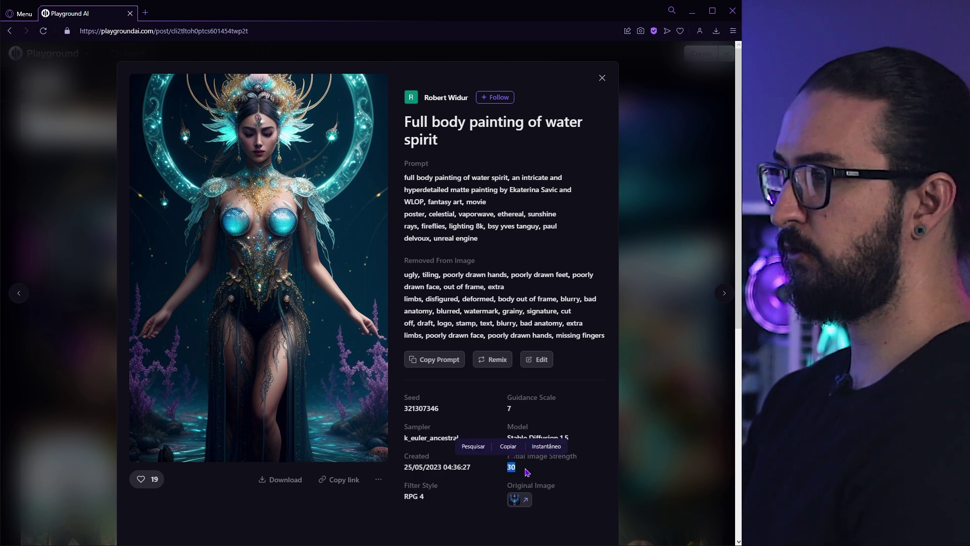
{"action": "left_click", "coordinate": [522, 472]}
{"action": "left_click_drag", "start_coordinate": [504, 409], "coordinate": [520, 422]}
{"action": "left_click", "coordinate": [517, 406]}
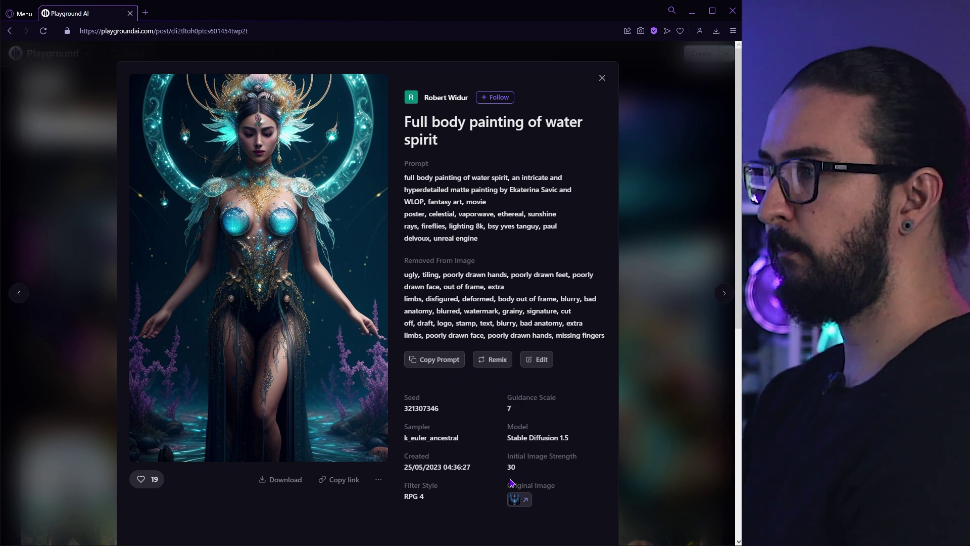
- Remix the water spirit post and review the filter, prompt and exclusions carried over to the board
{"action": "left_click", "coordinate": [493, 360]}
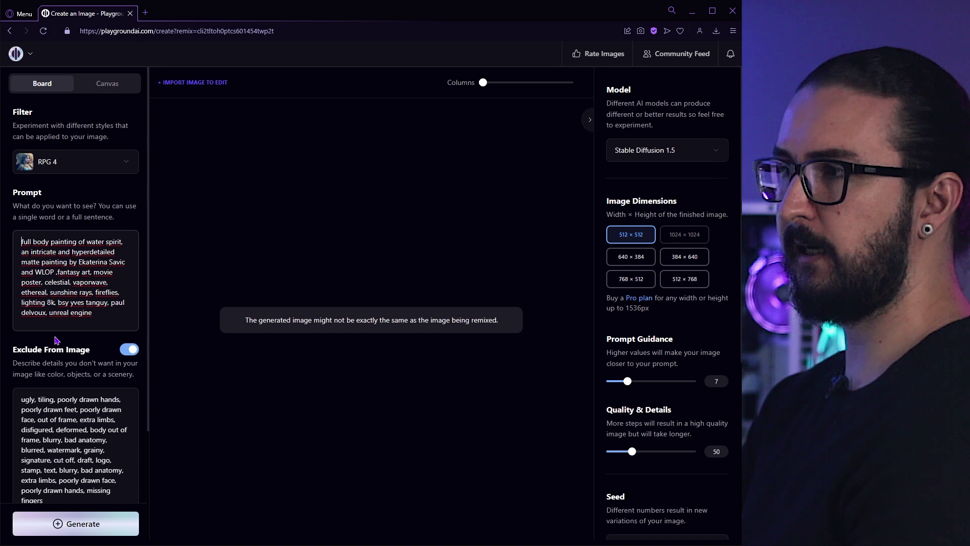
{"action": "scroll", "coordinate": [69, 230], "scroll_direction": "down", "scroll_amount": 1}
{"action": "scroll", "coordinate": [58, 117], "scroll_direction": "up", "scroll_amount": 1}
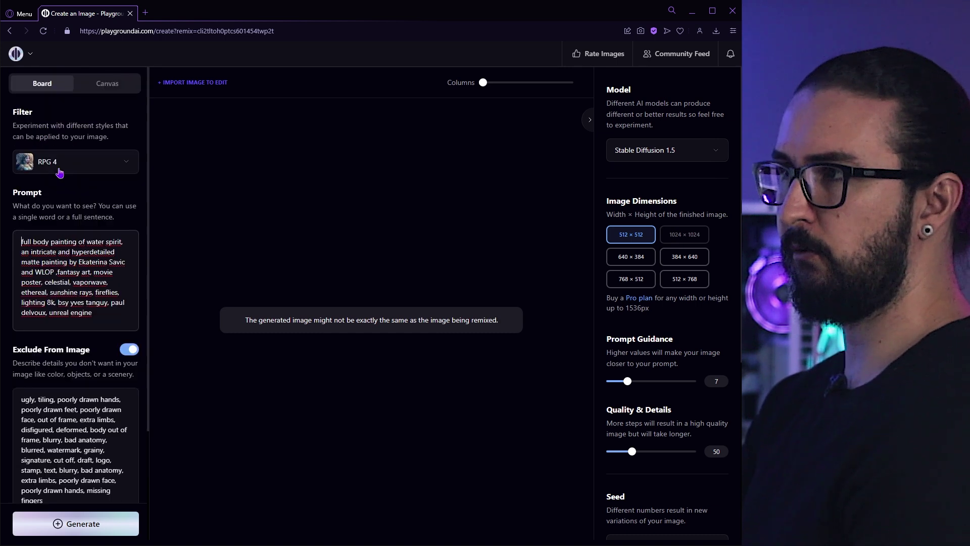
{"action": "scroll", "coordinate": [78, 307], "scroll_direction": "down", "scroll_amount": 3}
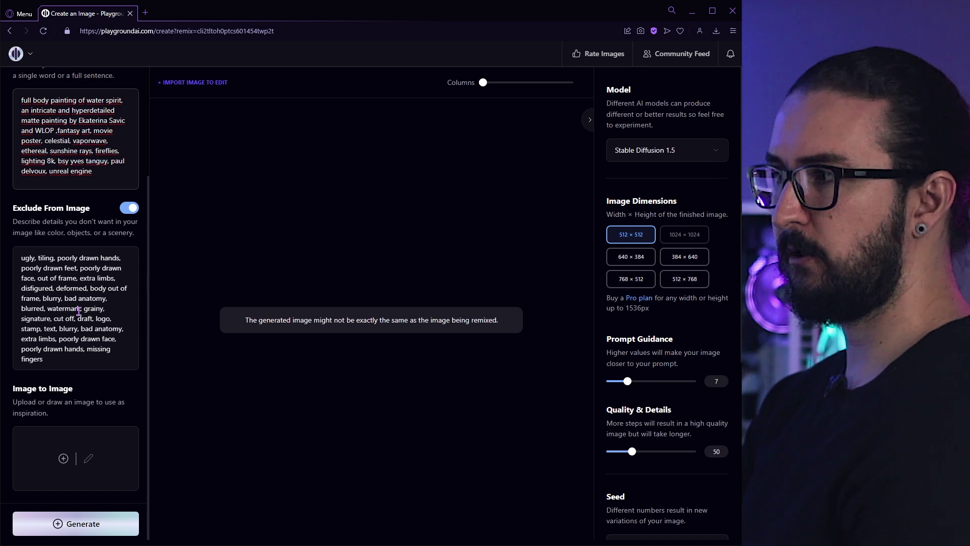
{"action": "scroll", "coordinate": [79, 312], "scroll_direction": "up", "scroll_amount": 2}
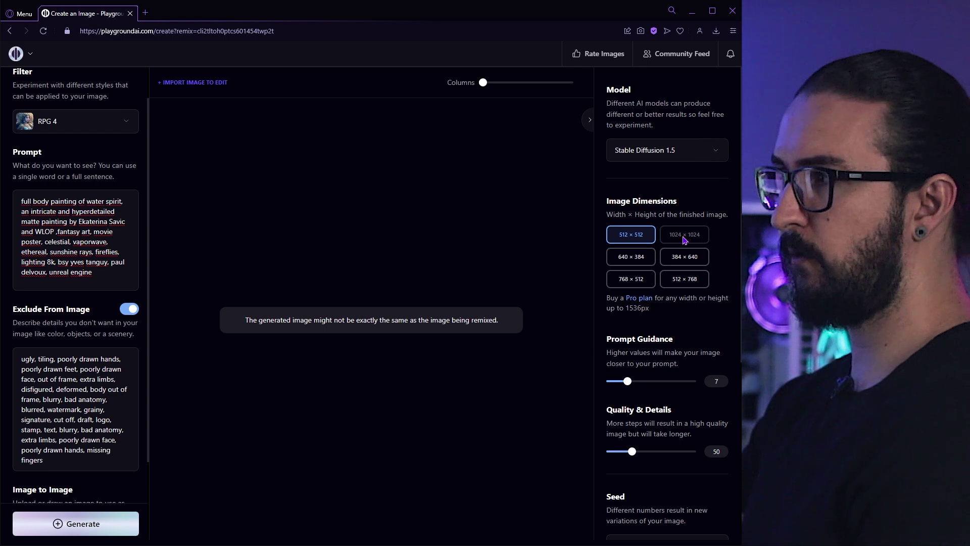
- Try a single image with seed randomization turned off, return the number of images to 4, and generate the remix
{"action": "scroll", "coordinate": [643, 238], "scroll_direction": "down", "scroll_amount": 3}
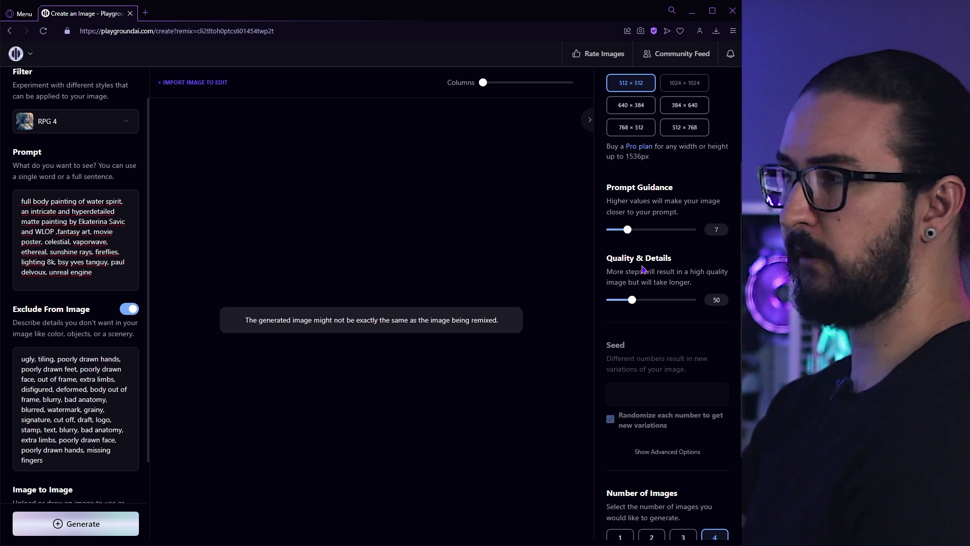
{"action": "scroll", "coordinate": [644, 268], "scroll_direction": "down", "scroll_amount": 3}
{"action": "left_click", "coordinate": [630, 406]}
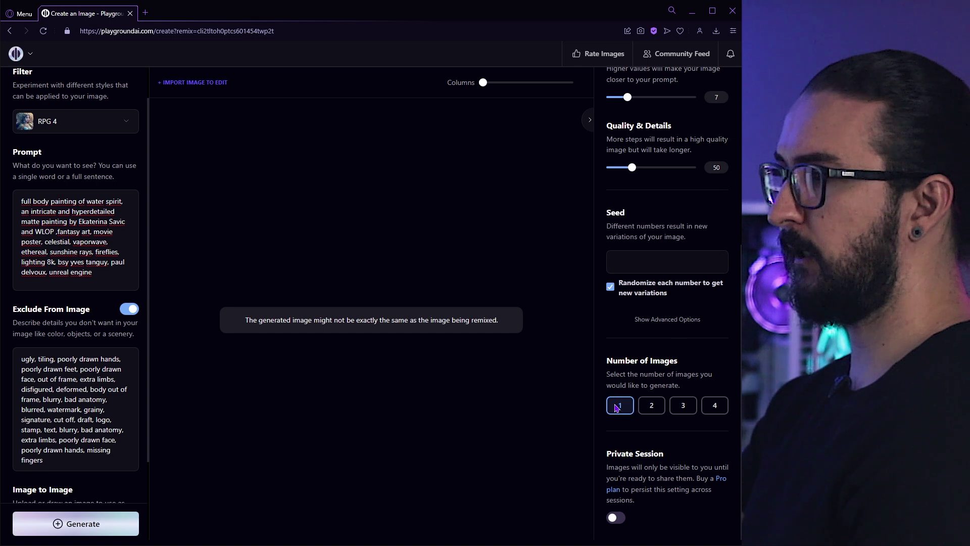
{"action": "left_click", "coordinate": [611, 287]}
{"action": "left_click", "coordinate": [610, 286]}
{"action": "left_click", "coordinate": [610, 287]}
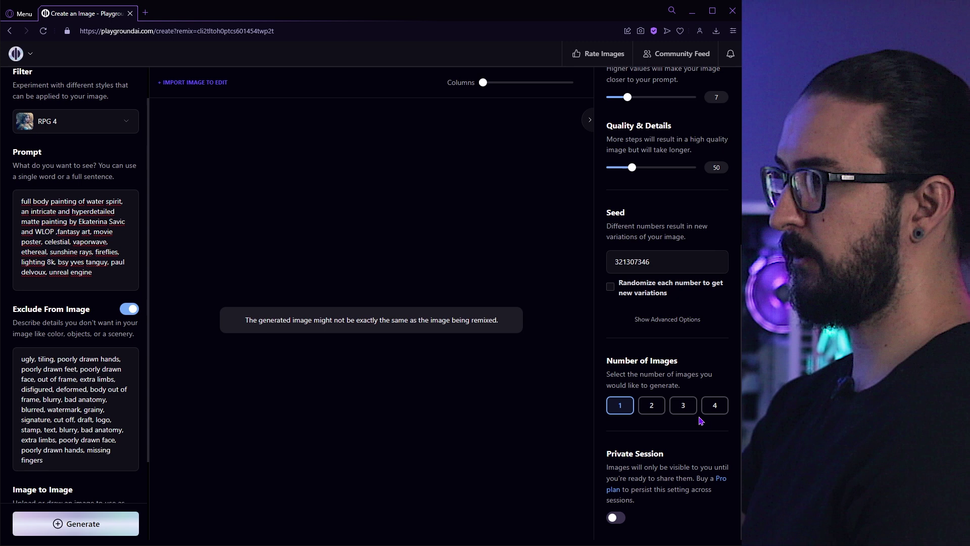
{"action": "left_click", "coordinate": [716, 408]}
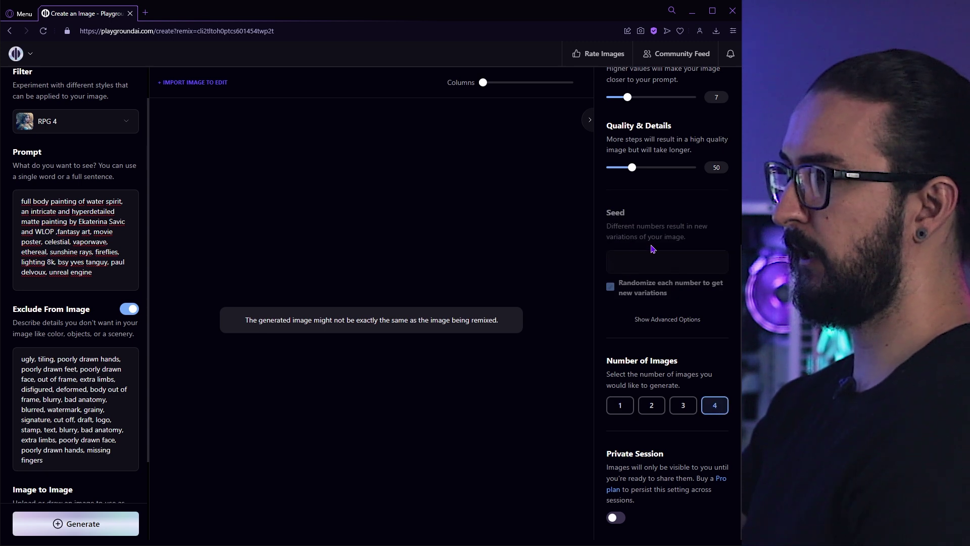
{"action": "scroll", "coordinate": [92, 412], "scroll_direction": "down", "scroll_amount": 2}
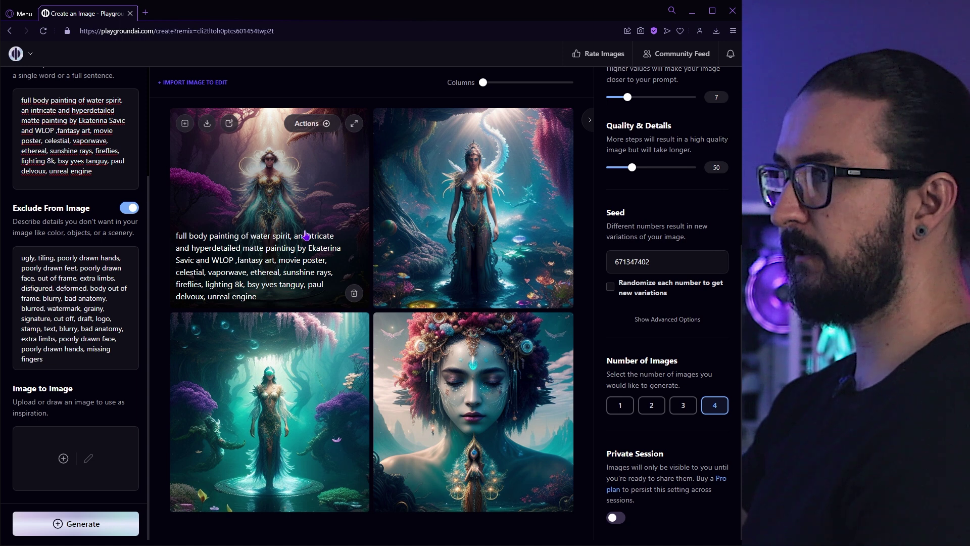
- View the first generated image full screen, upscale it by 4x and download the upscaled version
{"action": "left_click", "coordinate": [354, 124]}
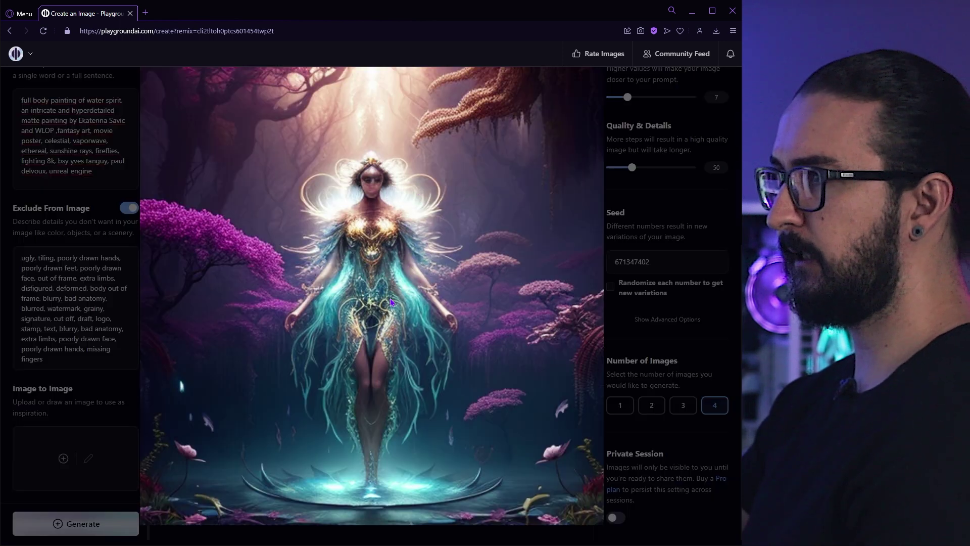
{"action": "left_click", "coordinate": [392, 298]}
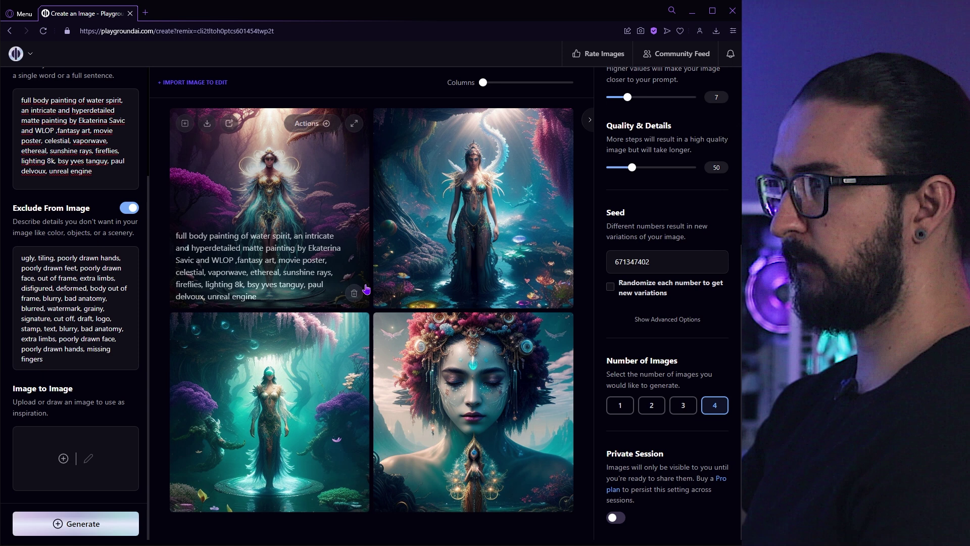
{"action": "left_click", "coordinate": [309, 123]}
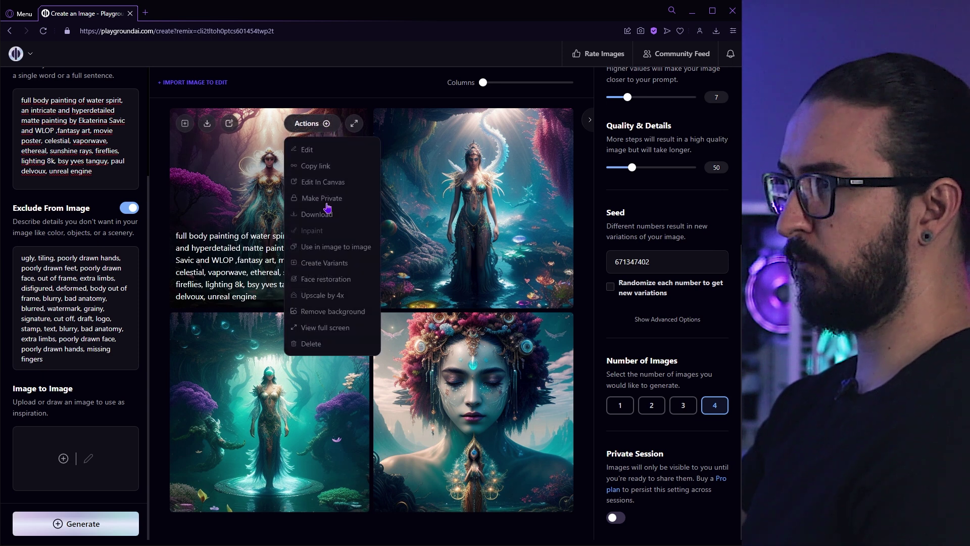
{"action": "left_click", "coordinate": [323, 295]}
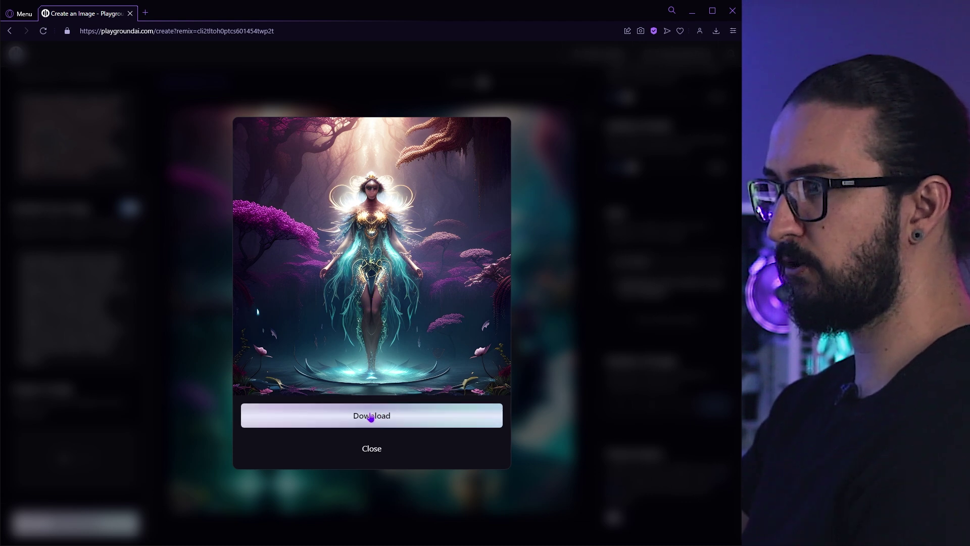
{"action": "left_click", "coordinate": [369, 415]}
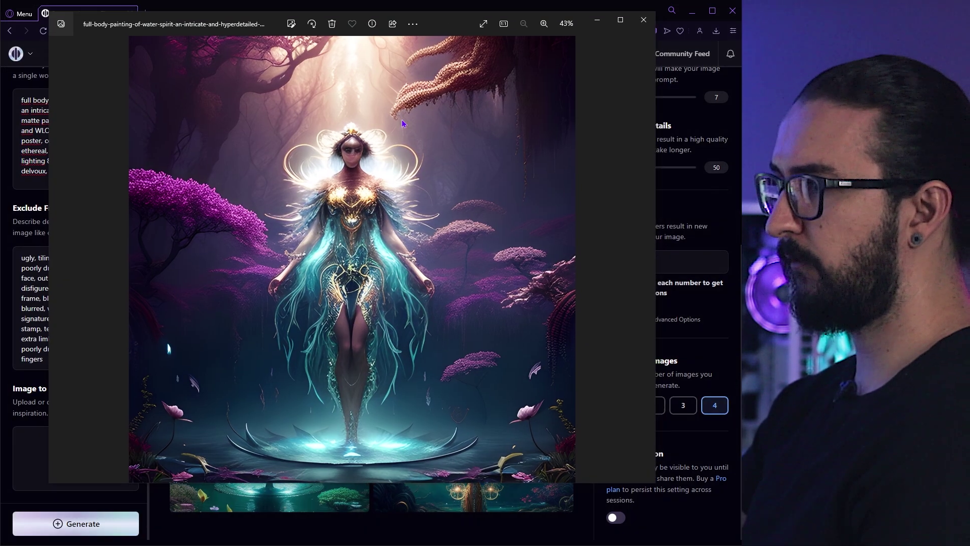
- Inspect the downloaded upscaled image's details at 100% zoom and close the image viewer
{"action": "scroll", "coordinate": [341, 274], "scroll_direction": "up", "scroll_amount": 5}
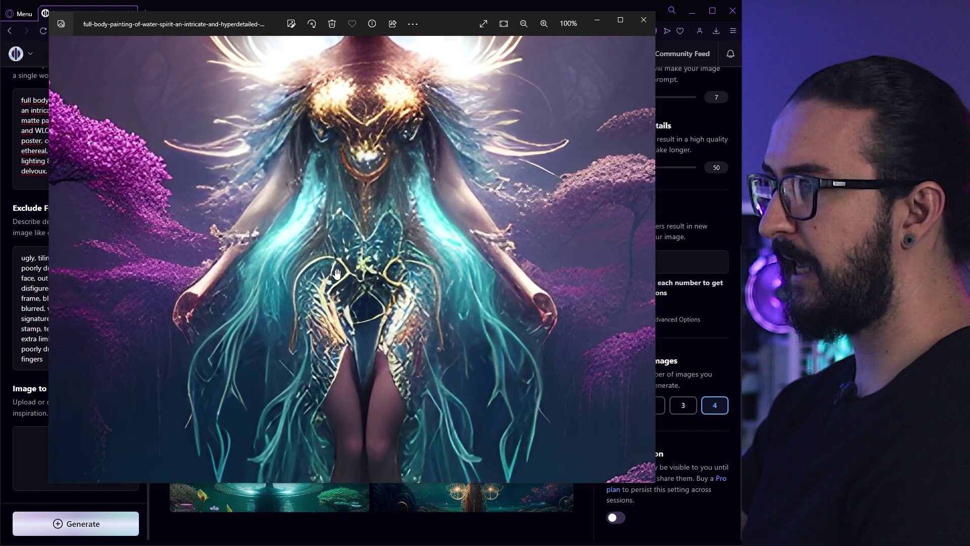
{"action": "scroll", "coordinate": [337, 273], "scroll_direction": "down", "scroll_amount": 5}
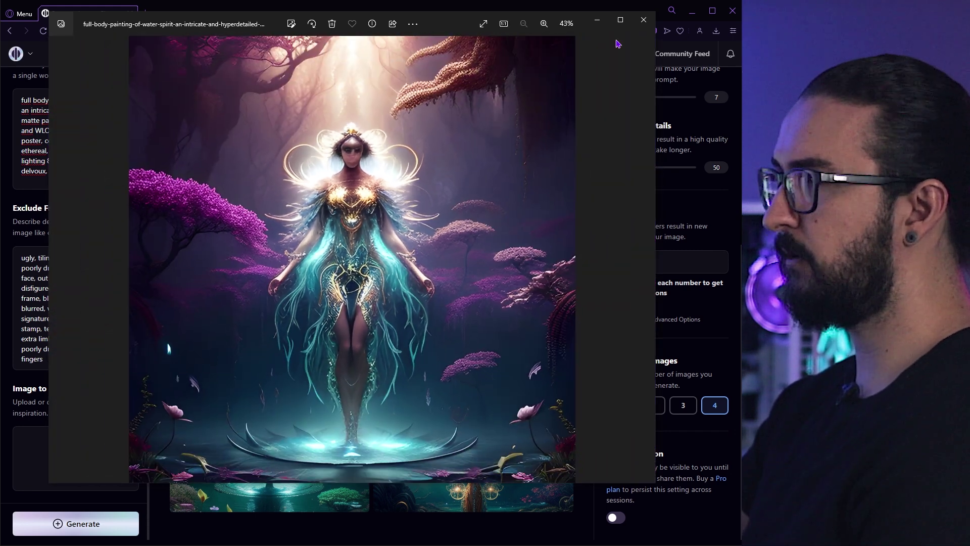
{"action": "left_click", "coordinate": [643, 19]}
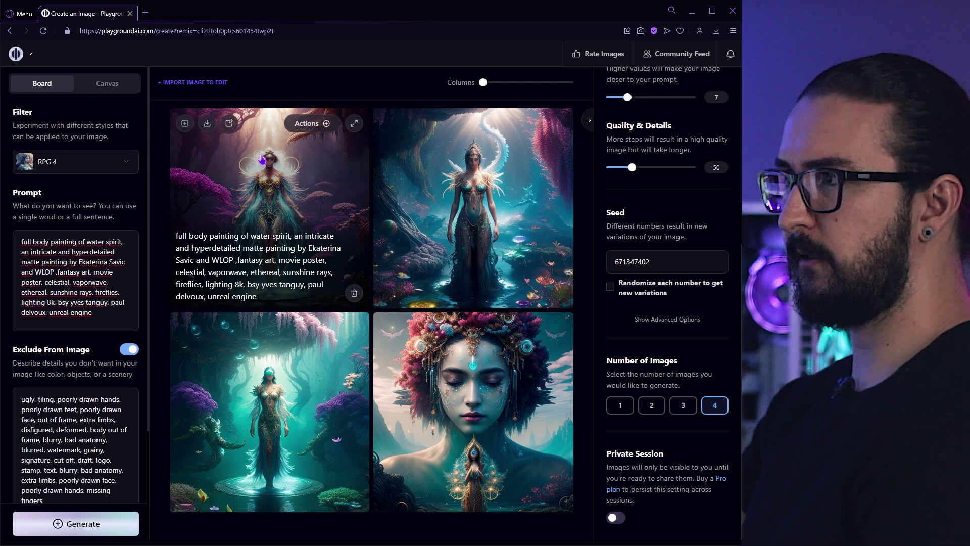
- Show the board in a single column and create variations of the first generated image
{"action": "mouse_move", "coordinate": [483, 84]}
{"action": "left_mouse_down"}
{"action": "mouse_move", "coordinate": [505, 85]}
{"action": "mouse_move", "coordinate": [493, 84]}
{"action": "left_mouse_up"}
{"action": "mouse_move", "coordinate": [256, 128]}
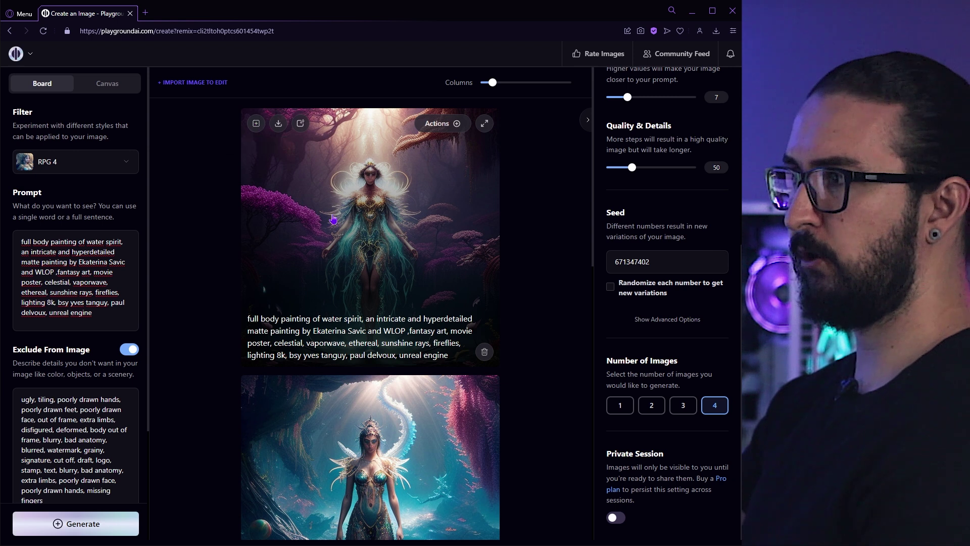
{"action": "left_click", "coordinate": [256, 123]}
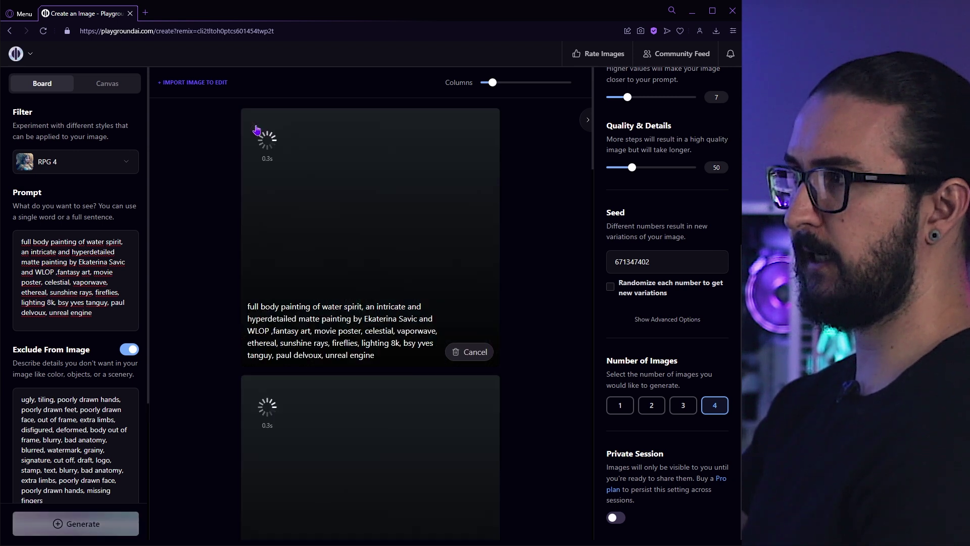
- Try a four-column board layout, return to the two-column Timeline view, and bring the original first image into view
{"action": "left_click_drag", "start_coordinate": [493, 81], "coordinate": [526, 84]}
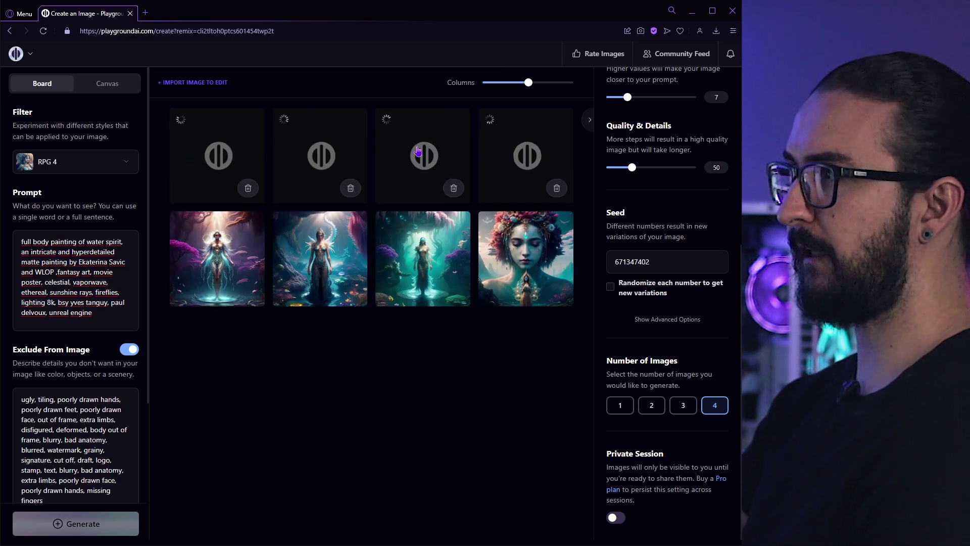
{"action": "mouse_move", "coordinate": [207, 230]}
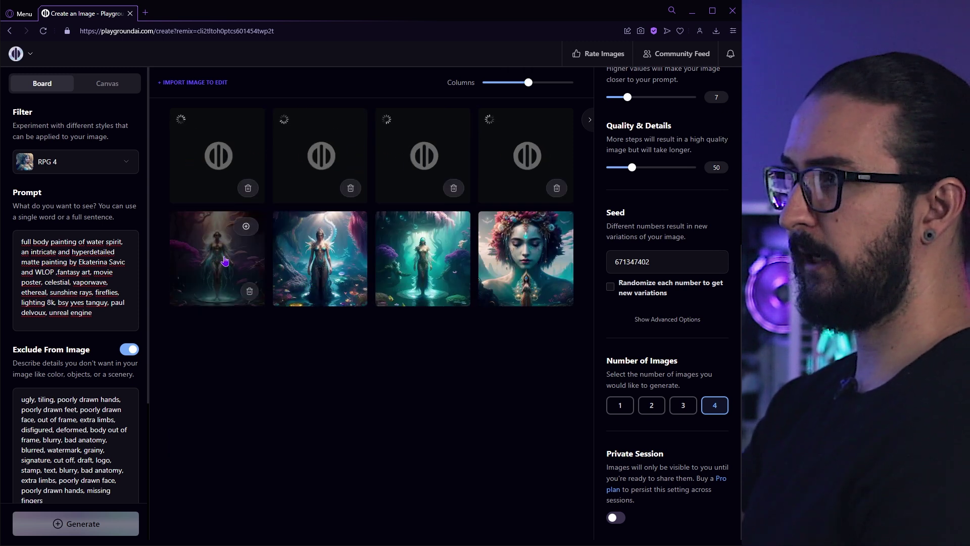
{"action": "left_click_drag", "start_coordinate": [528, 83], "coordinate": [481, 93]}
{"action": "scroll", "coordinate": [353, 202], "scroll_direction": "down", "scroll_amount": 2}
{"action": "mouse_move", "coordinate": [209, 232]}
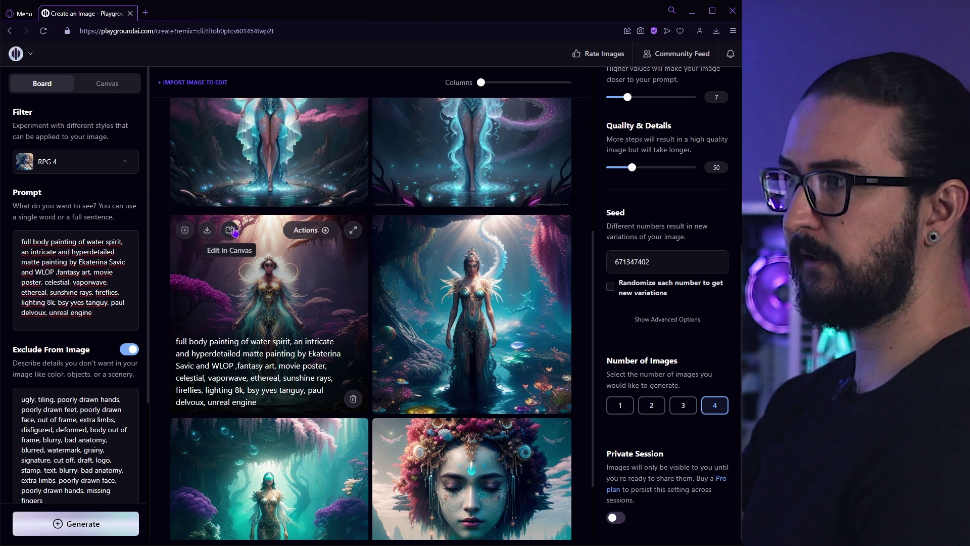
- Review the actions available for the original image, including Upscale by 4x
{"action": "left_click", "coordinate": [320, 232]}
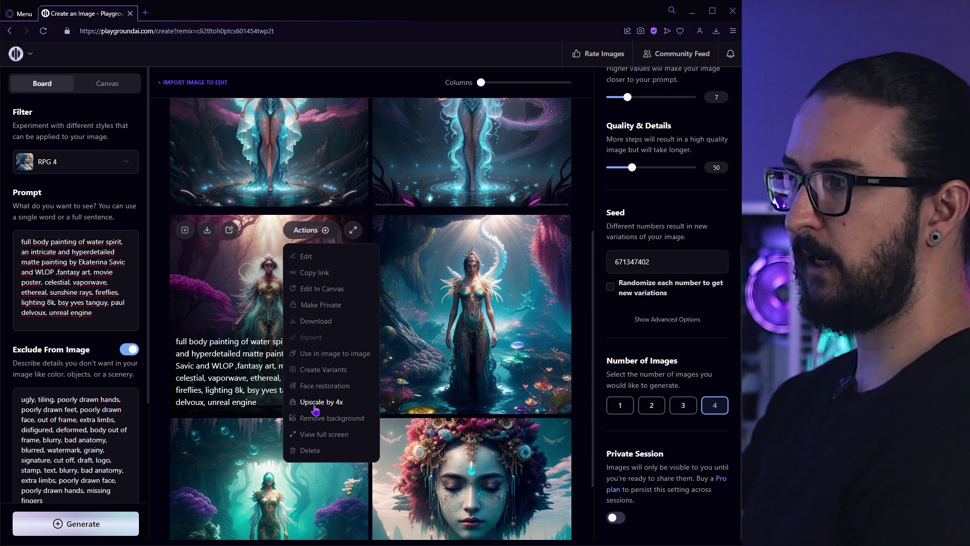
{"action": "left_click", "coordinate": [346, 402]}
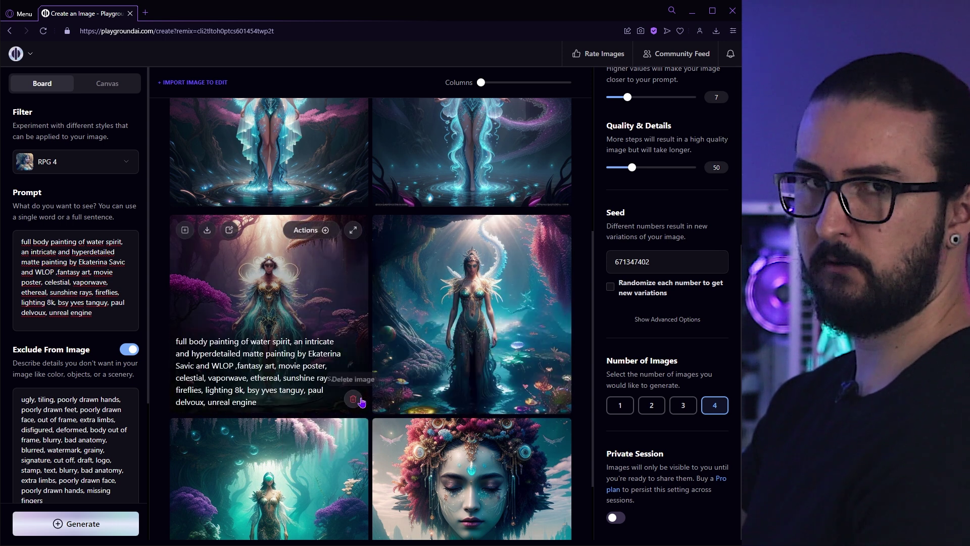
{"action": "left_click", "coordinate": [313, 234]}
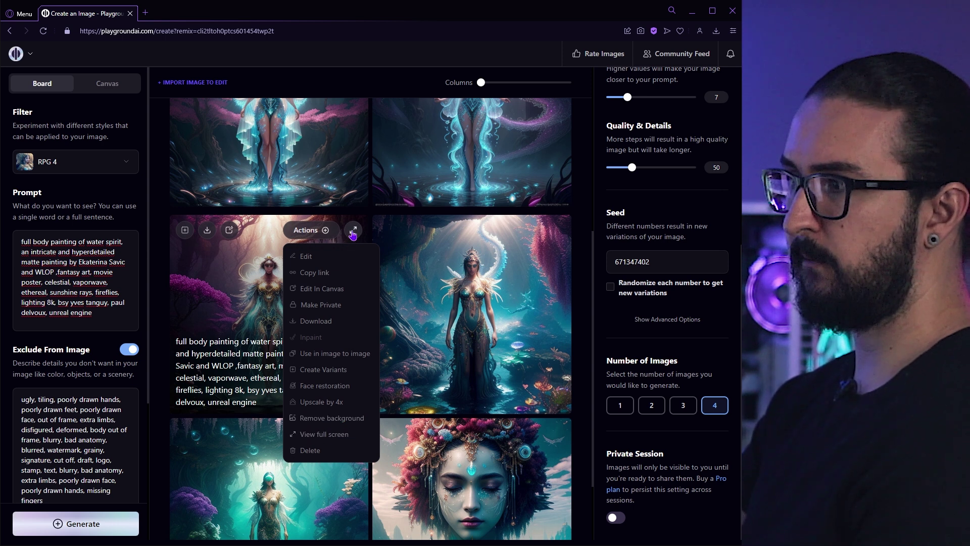
{"action": "left_click", "coordinate": [235, 311]}
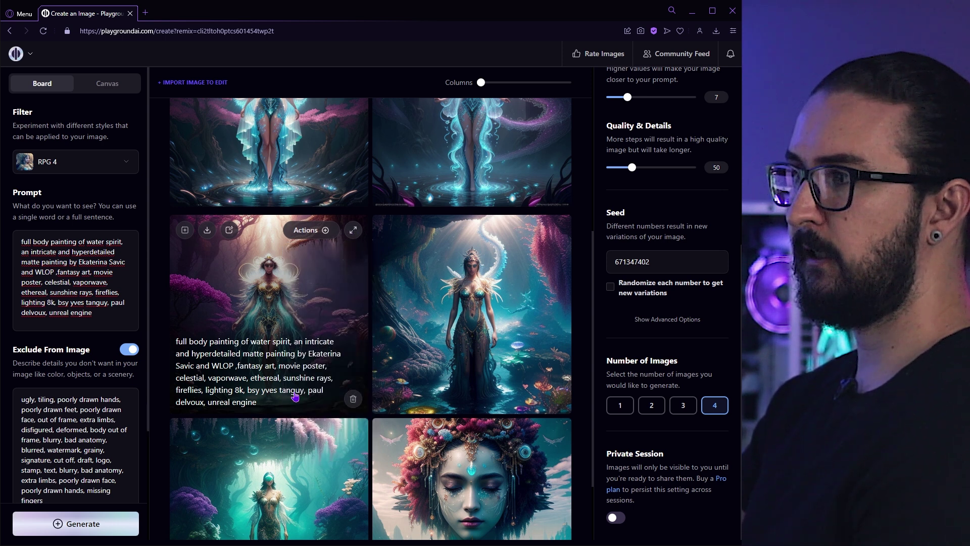
- Try face restoration on the original image and dismiss the preview without downloading it
{"action": "left_click", "coordinate": [307, 230]}
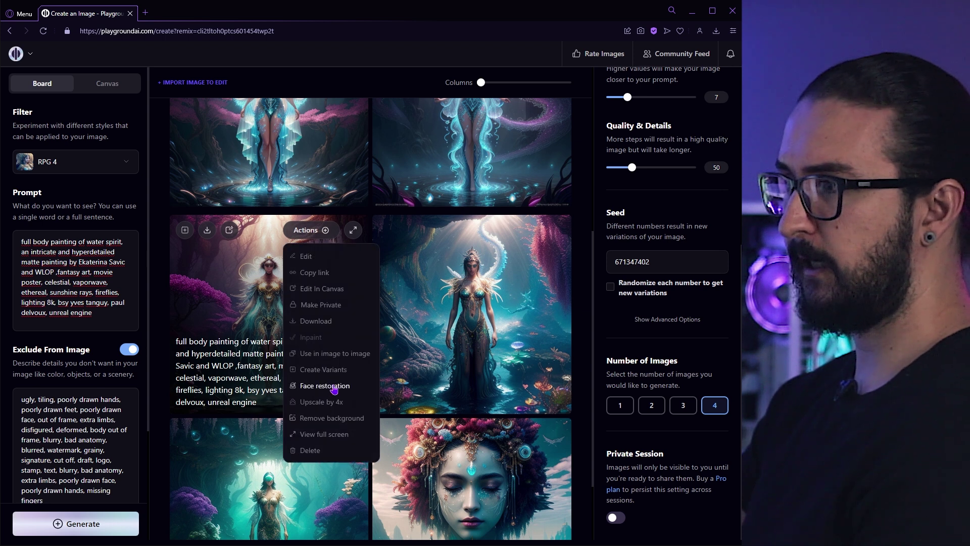
{"action": "left_click", "coordinate": [325, 387]}
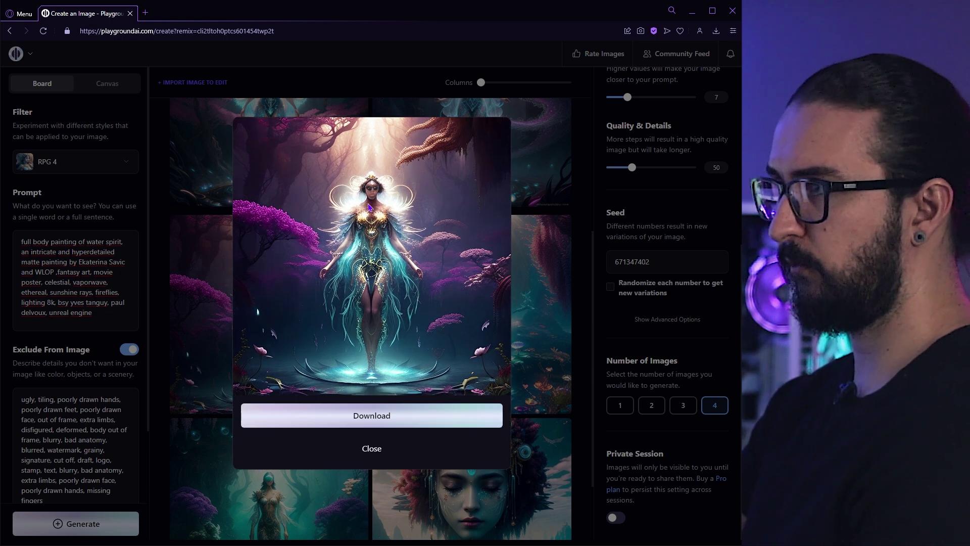
{"action": "left_click", "coordinate": [191, 195]}
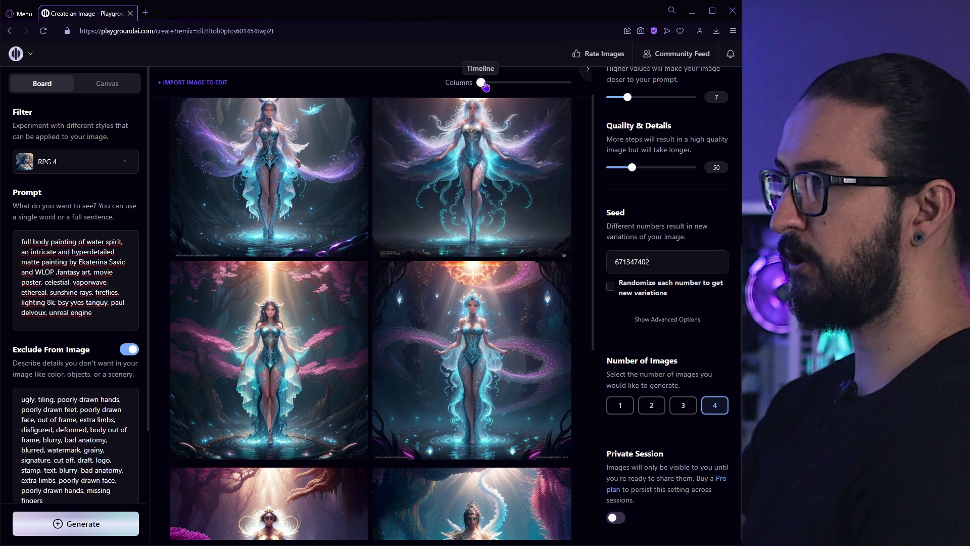
- Browse the generated variations in a single column and in the two-column Timeline view
{"action": "left_click_drag", "start_coordinate": [481, 83], "coordinate": [493, 83]}
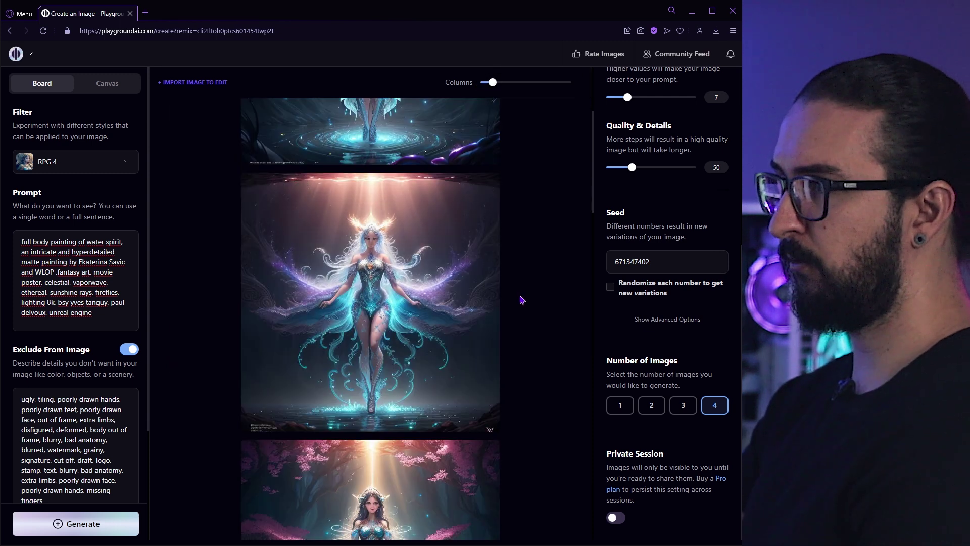
{"action": "scroll", "coordinate": [522, 300], "scroll_direction": "down", "scroll_amount": 15}
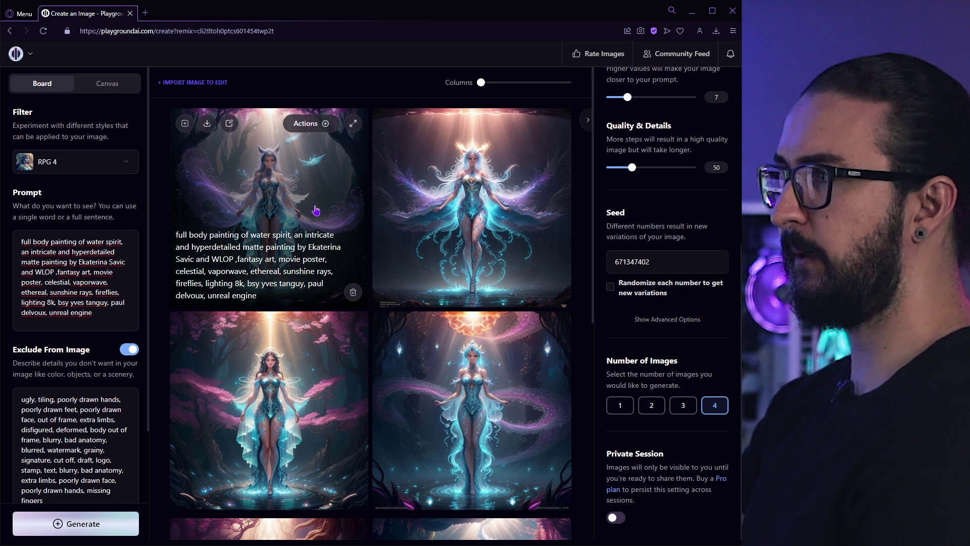
{"action": "scroll", "coordinate": [466, 211], "scroll_direction": "down", "scroll_amount": 4}
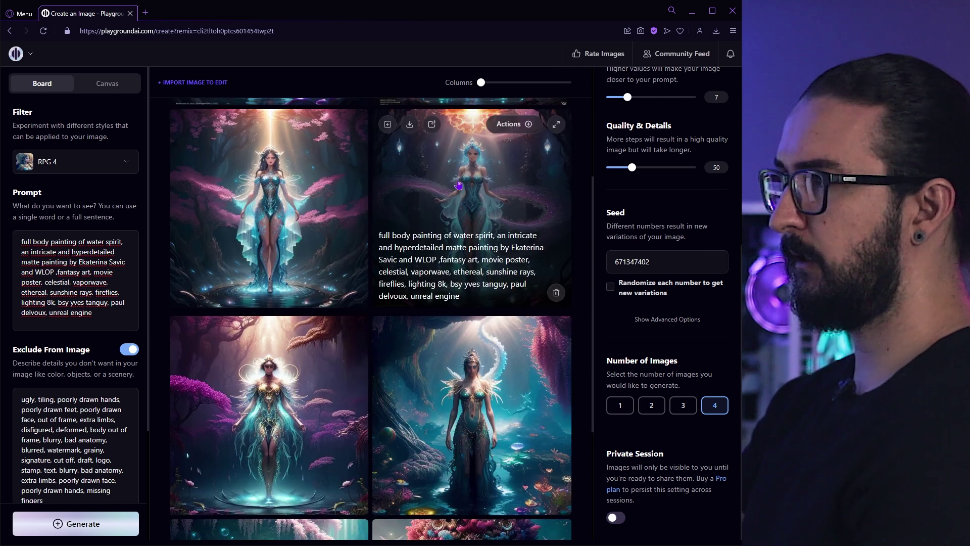
- View the flower-crowned portrait variation at full size, close it, and review the Image to Image setting
{"action": "scroll", "coordinate": [490, 201], "scroll_direction": "down", "scroll_amount": 4}
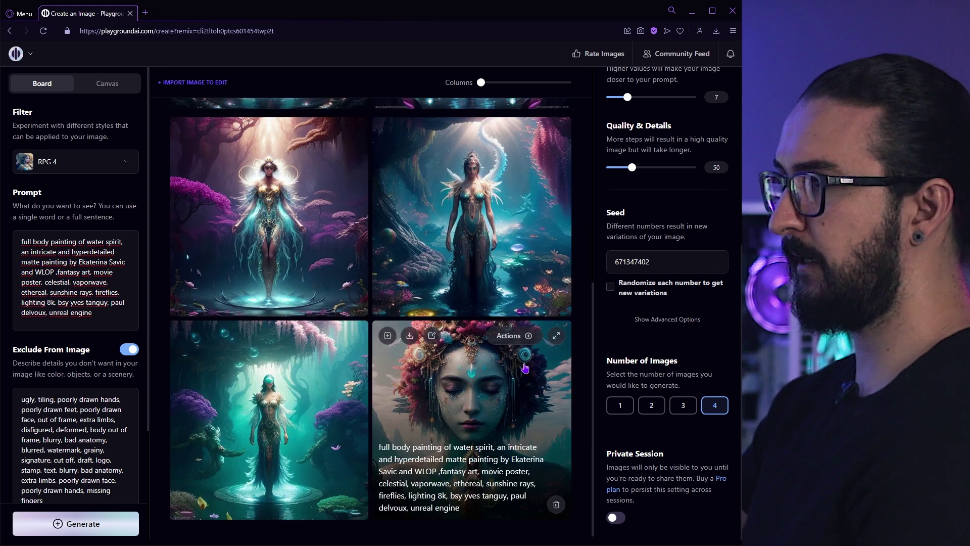
{"action": "left_click", "coordinate": [555, 336]}
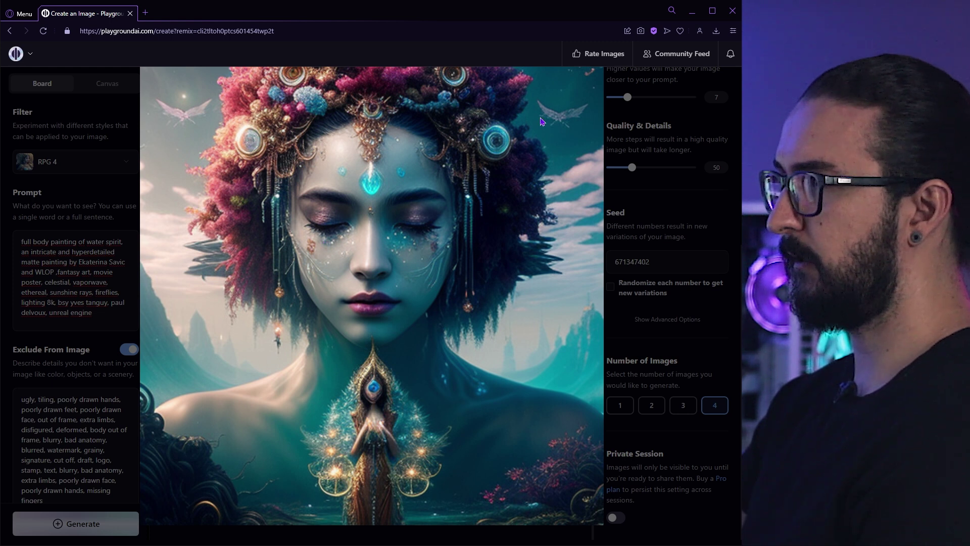
{"action": "left_click", "coordinate": [14, 421]}
{"action": "scroll", "coordinate": [15, 420], "scroll_direction": "down", "scroll_amount": 3}
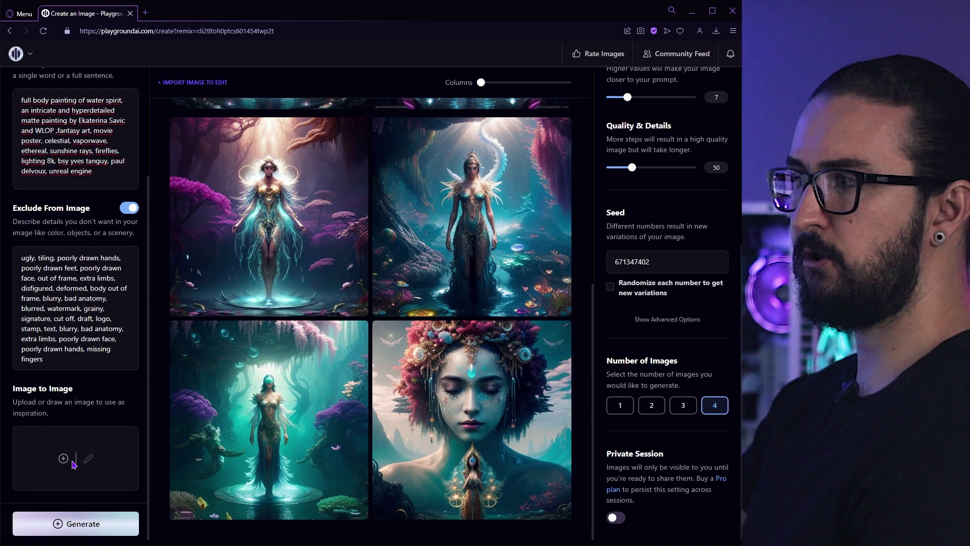
- Open the flower-crowned portrait in the existing canvas, place it beside the other images, and delete it
{"action": "mouse_move", "coordinate": [444, 364]}
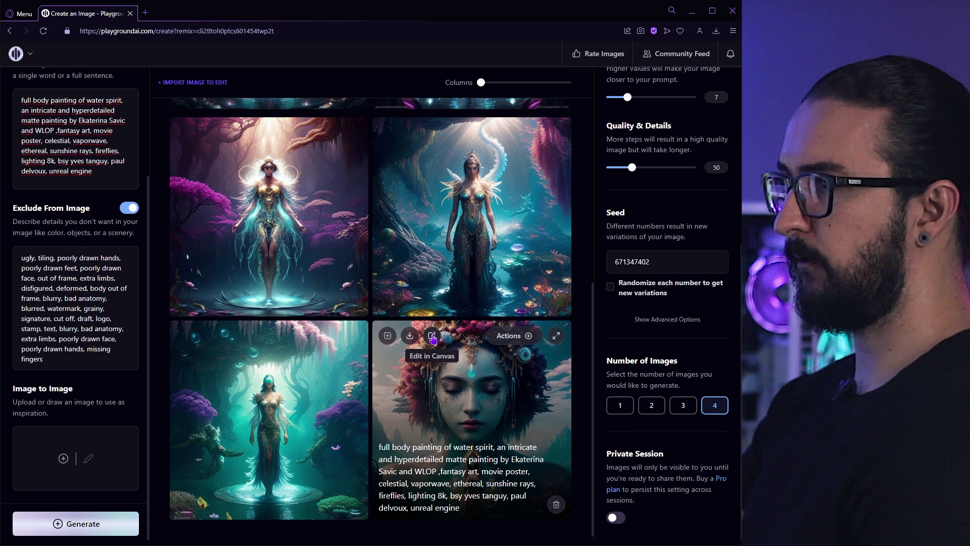
{"action": "left_click", "coordinate": [433, 336]}
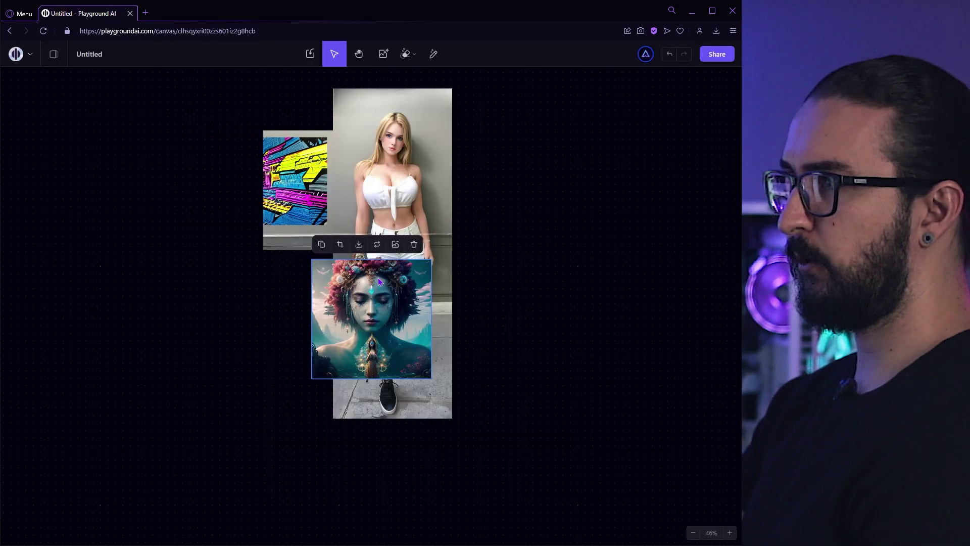
{"action": "left_click_drag", "start_coordinate": [367, 311], "coordinate": [515, 310]}
{"action": "scroll", "coordinate": [374, 222], "scroll_direction": "right", "scroll_amount": 3}
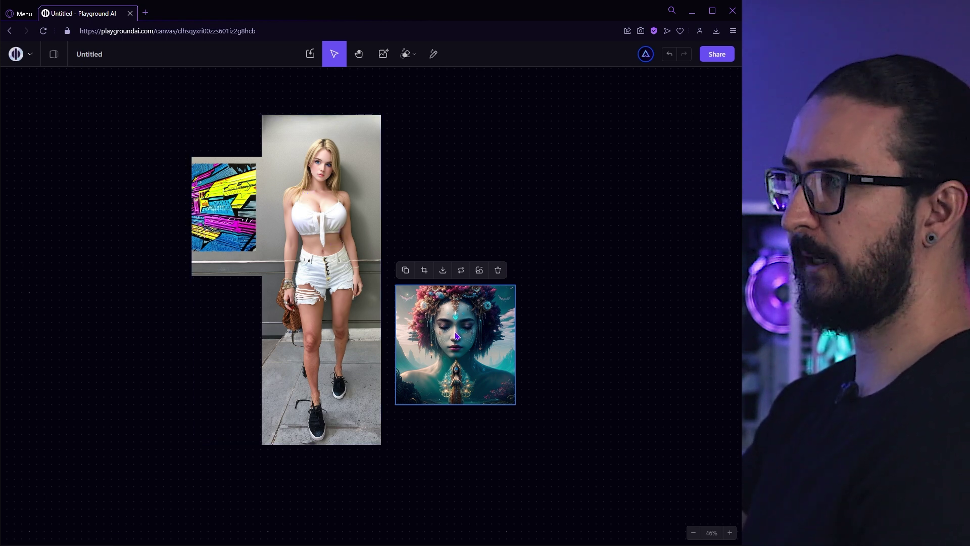
{"action": "left_click", "coordinate": [498, 271]}
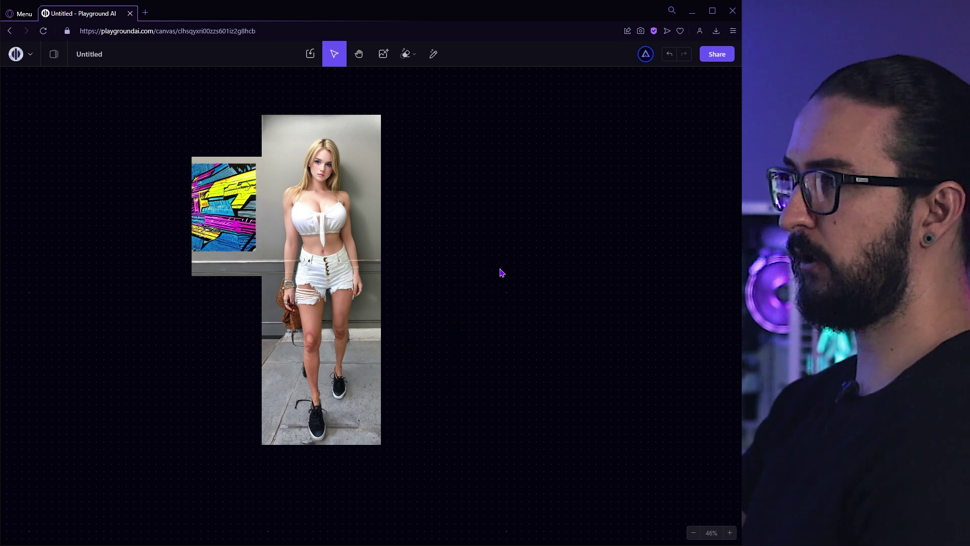
- Create a new blank canvas file from the canvas files page
{"action": "left_click", "coordinate": [51, 57]}
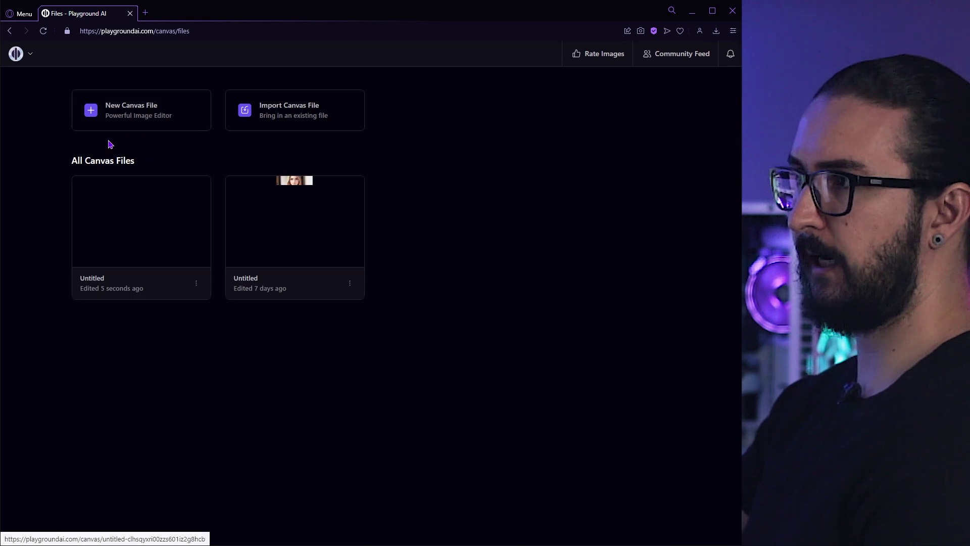
{"action": "left_click", "coordinate": [28, 53]}
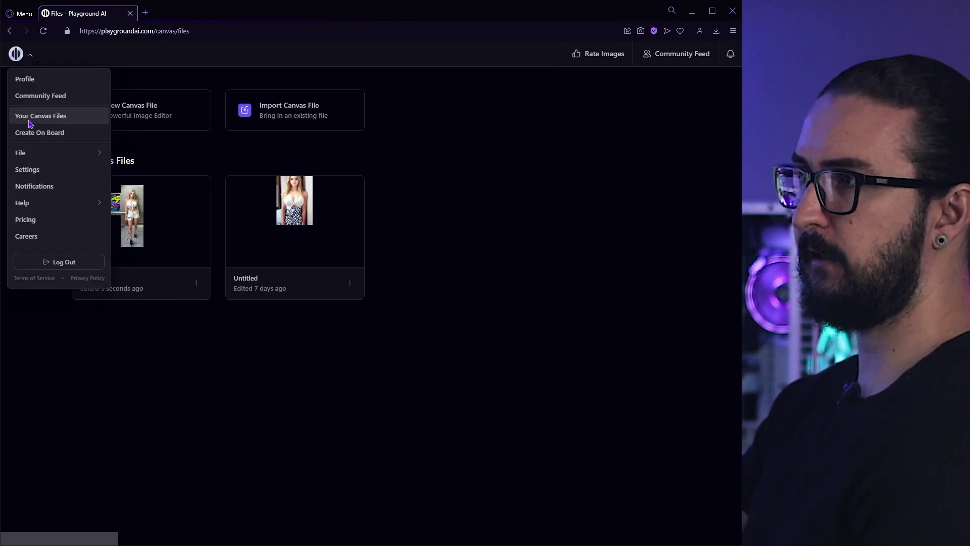
{"action": "left_click", "coordinate": [68, 120]}
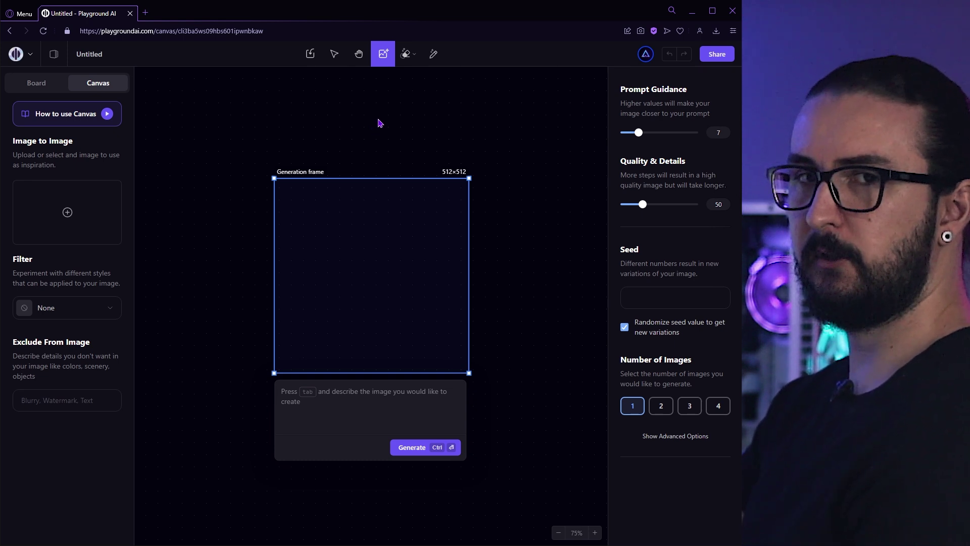
{"action": "left_click", "coordinate": [310, 57]}
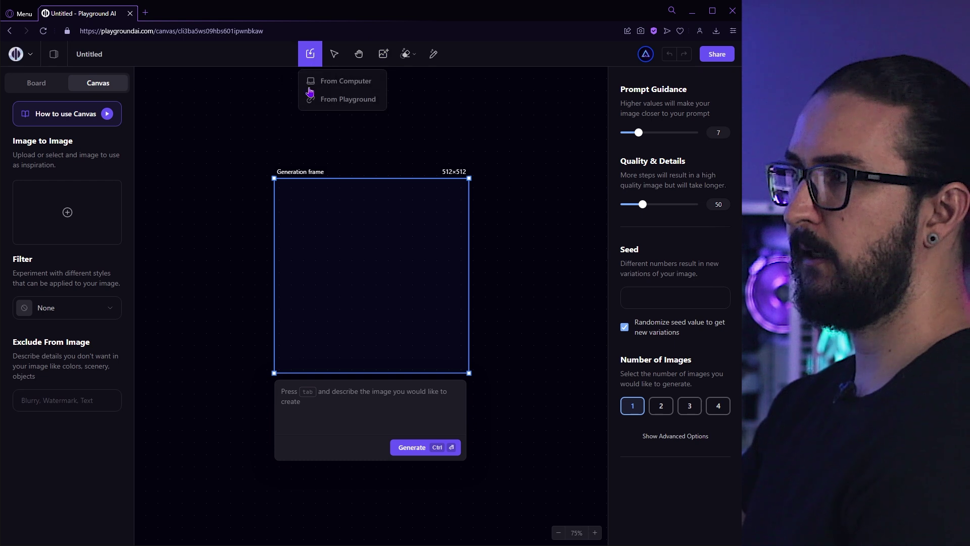
{"action": "left_click", "coordinate": [348, 99]}
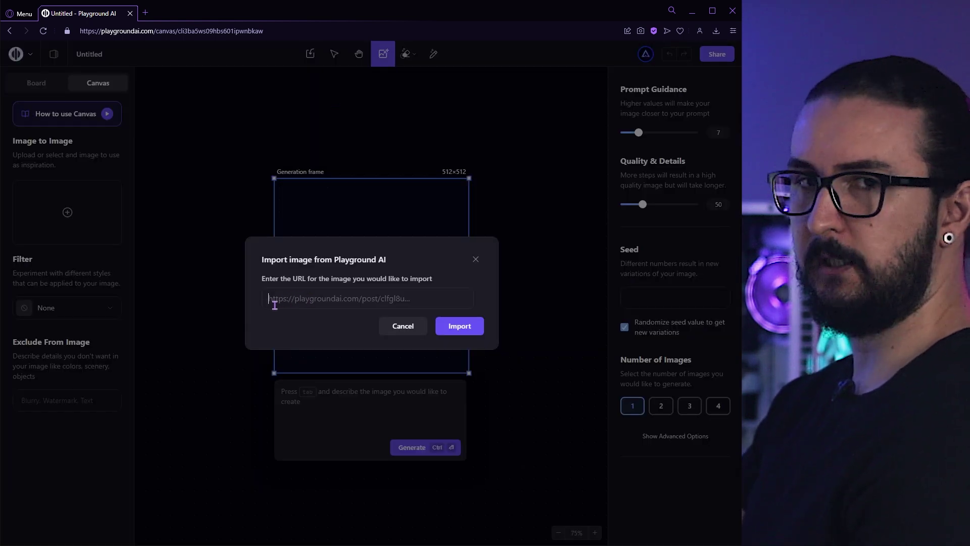
{"action": "left_click", "coordinate": [416, 326]}
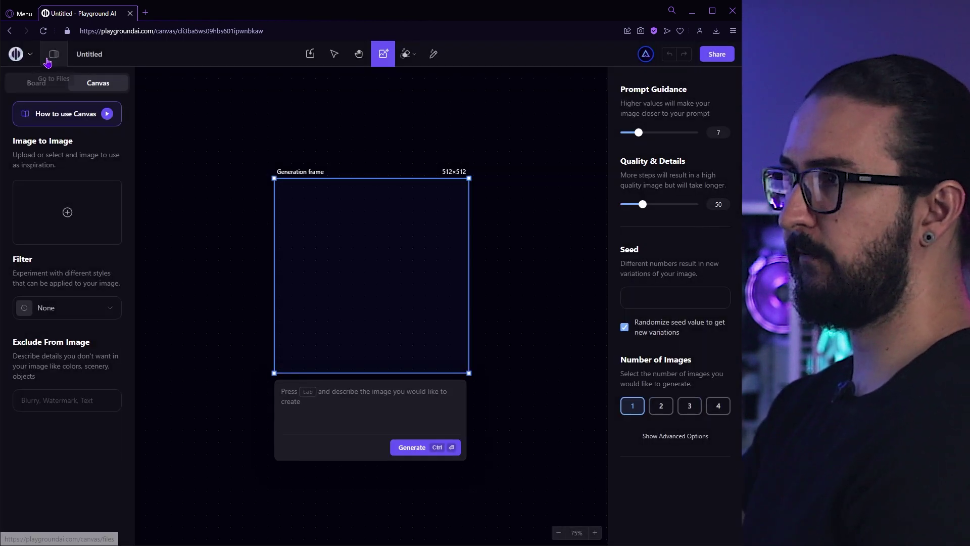
- Open the flower-crowned portrait from the profile's image gallery and send it to the new canvas for editing
{"action": "left_click", "coordinate": [30, 56]}
{"action": "key", "text": "ctrl+backslash"}
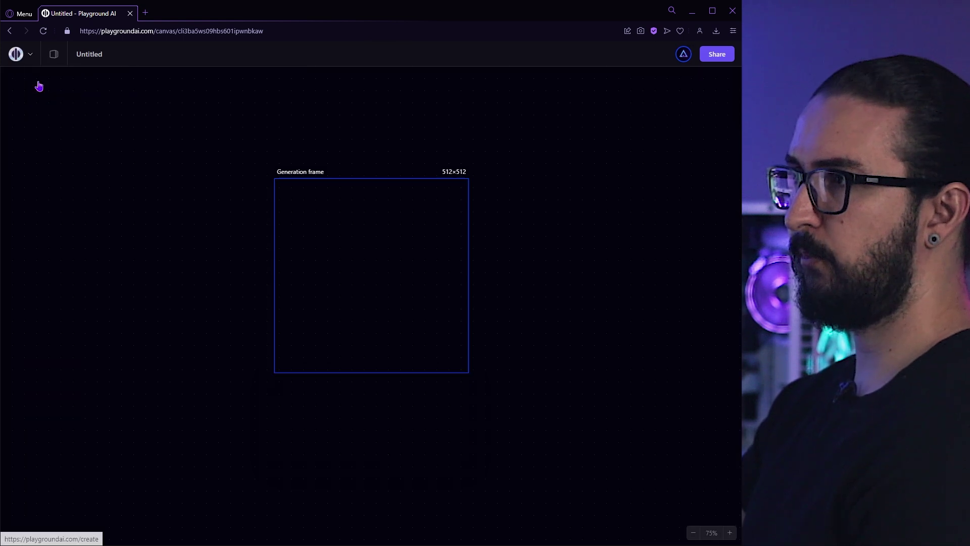
{"action": "left_click", "coordinate": [25, 56]}
{"action": "left_click", "coordinate": [26, 78]}
{"action": "left_click", "coordinate": [18, 54]}
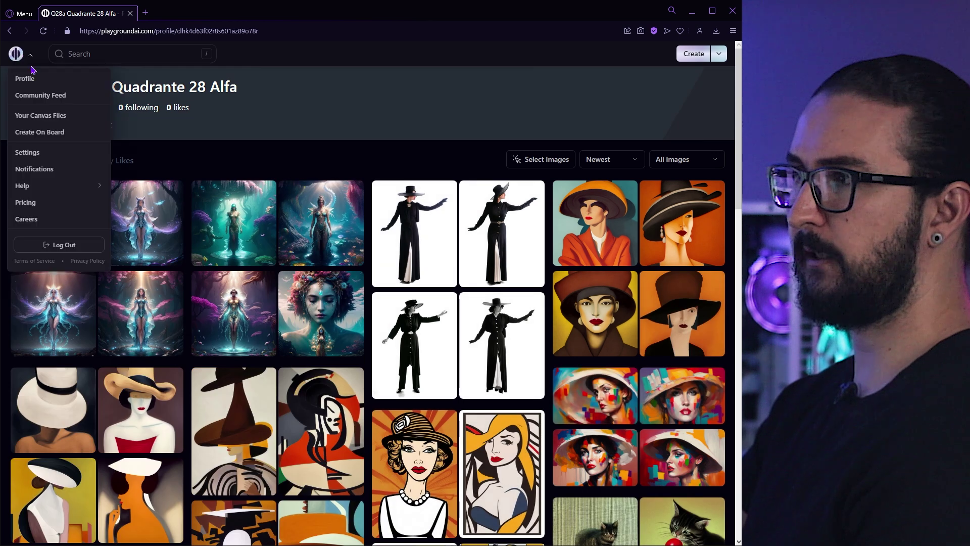
{"action": "left_click", "coordinate": [55, 133]}
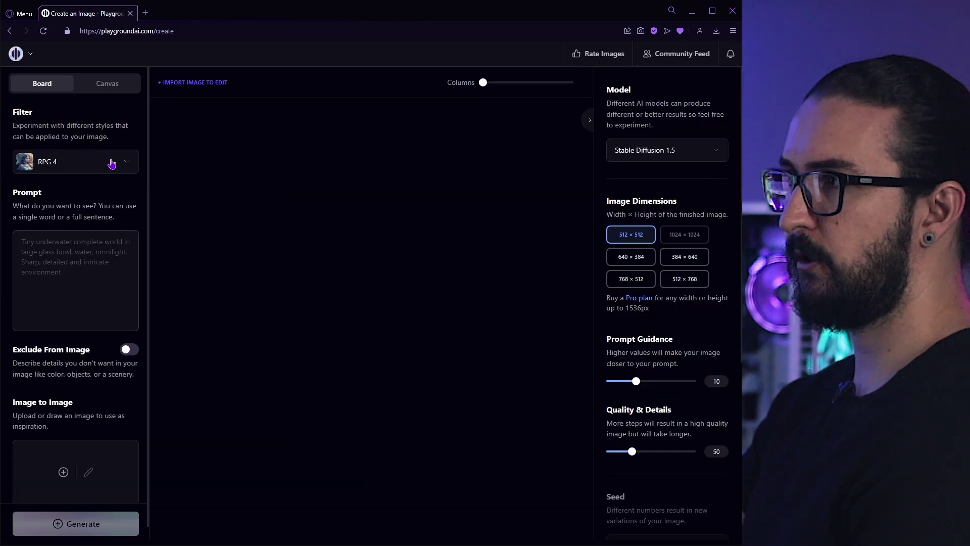
{"action": "left_click", "coordinate": [16, 52]}
{"action": "left_click", "coordinate": [38, 80]}
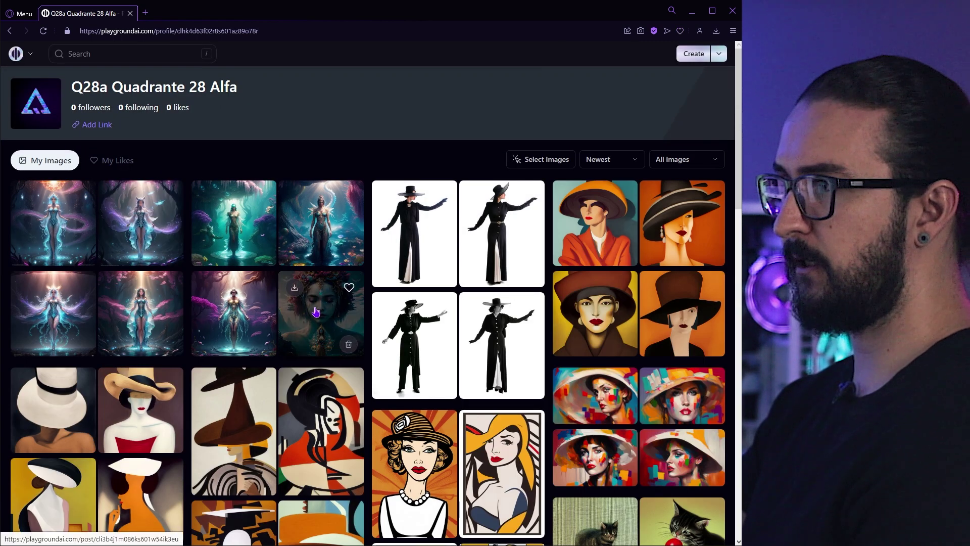
{"action": "left_click", "coordinate": [312, 309]}
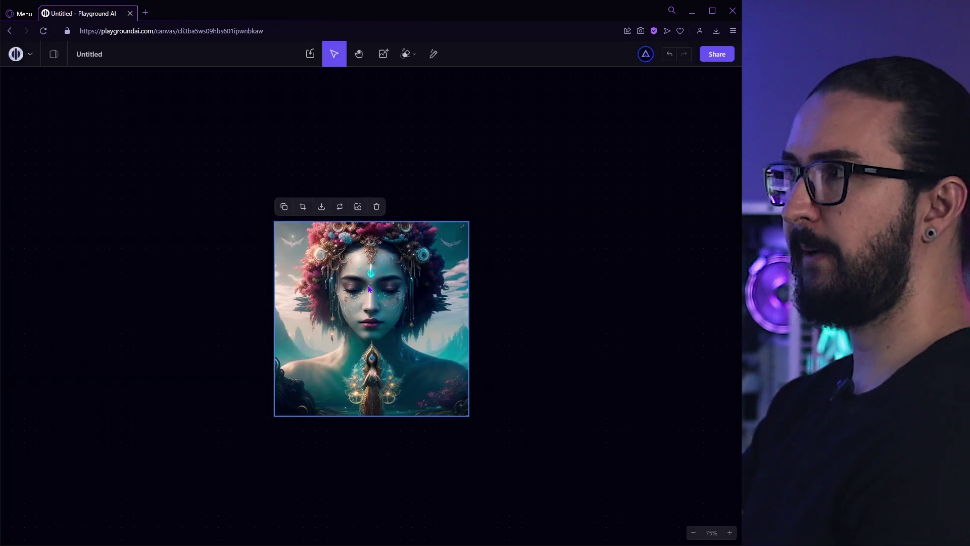
- Try deleting the portrait from the canvas and undo the deletion
{"action": "scroll", "coordinate": [368, 288], "scroll_direction": "down", "scroll_amount": 1}
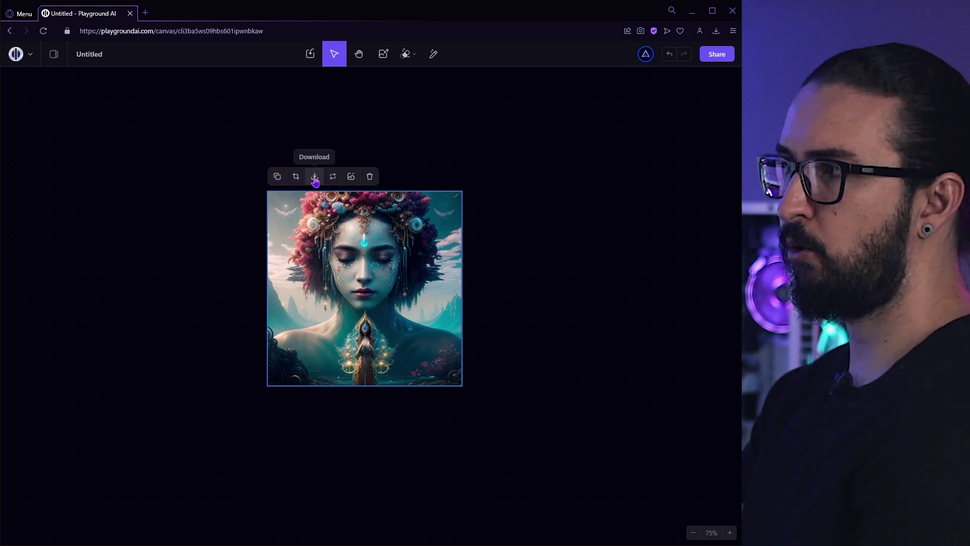
{"action": "left_click", "coordinate": [371, 177]}
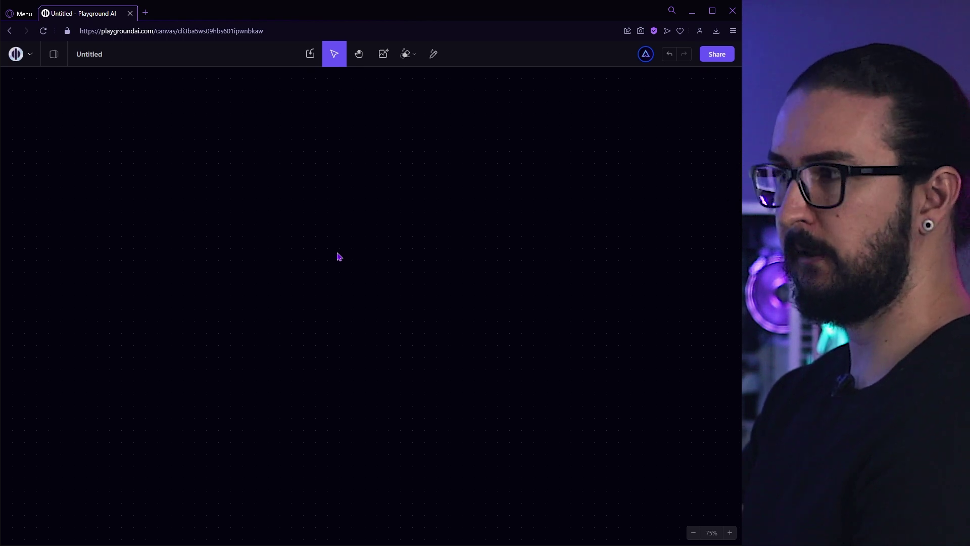
{"action": "left_click", "coordinate": [670, 55]}
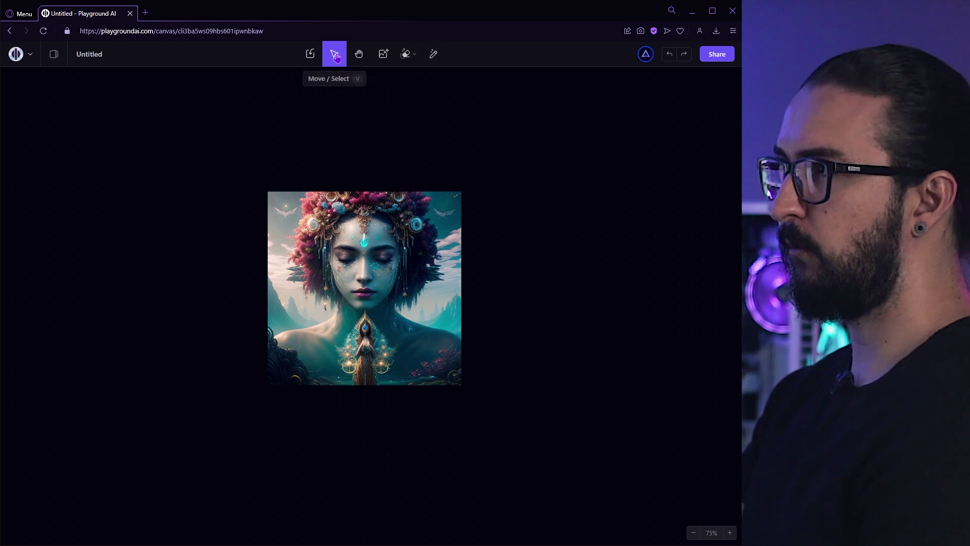
- Pan and zoom around the portrait on the canvas with the Hand tool
{"action": "left_click", "coordinate": [365, 59]}
{"action": "left_click_drag", "start_coordinate": [368, 232], "coordinate": [345, 228]}
{"action": "scroll", "coordinate": [333, 267], "scroll_direction": "up", "scroll_amount": 3}
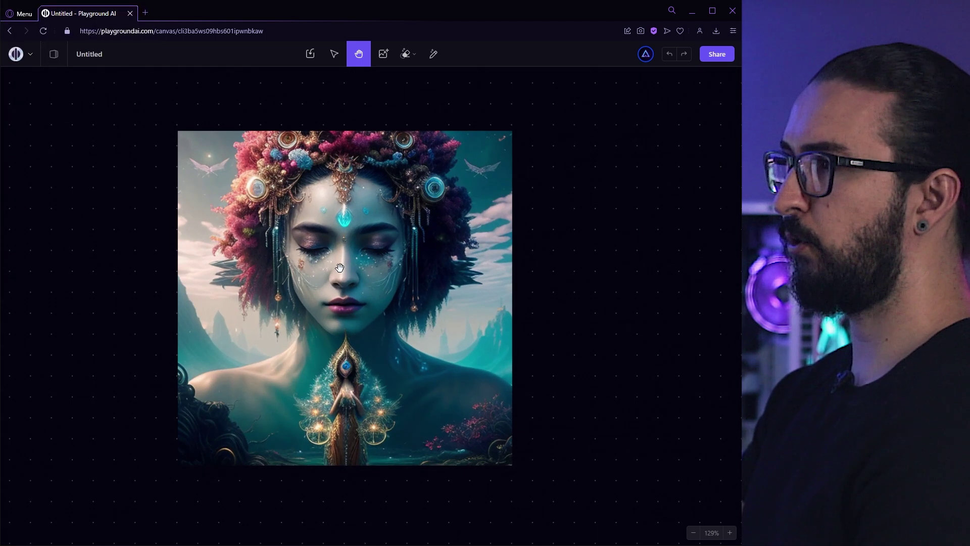
{"action": "scroll", "coordinate": [338, 267], "scroll_direction": "down", "scroll_amount": 4}
{"action": "scroll", "coordinate": [341, 266], "scroll_direction": "up", "scroll_amount": 4}
{"action": "scroll", "coordinate": [342, 267], "scroll_direction": "down", "scroll_amount": 1}
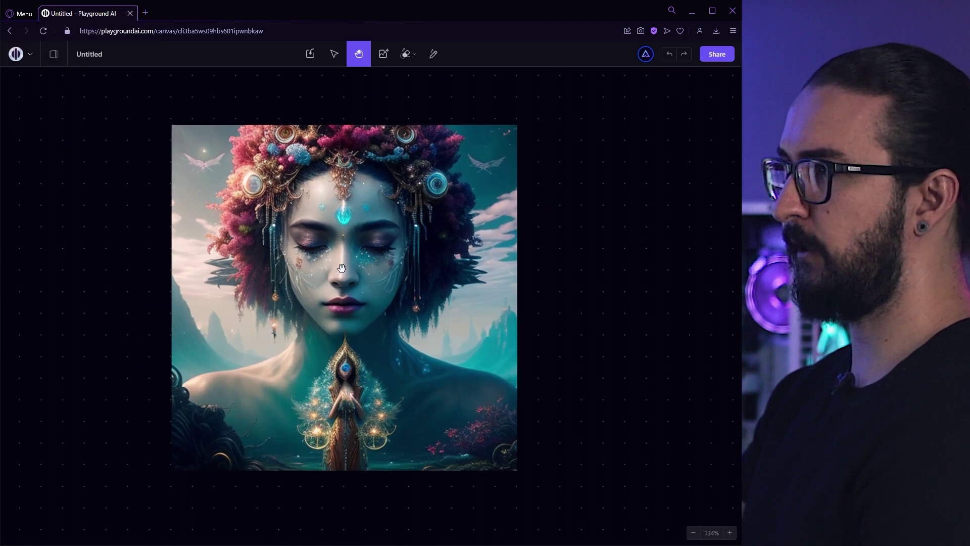
{"action": "scroll", "coordinate": [343, 267], "scroll_direction": "up", "scroll_amount": 3}
{"action": "scroll", "coordinate": [343, 267], "scroll_direction": "down", "scroll_amount": 3}
- Place the 512×512 generation frame over the portrait's lower part, aligned with its side edges and extending below it
{"action": "left_click", "coordinate": [383, 54]}
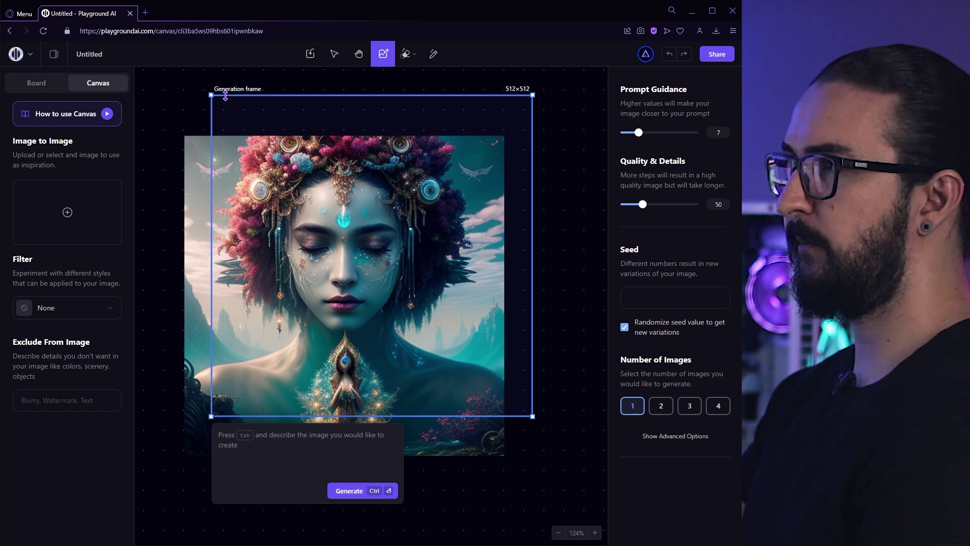
{"action": "left_click_drag", "start_coordinate": [459, 165], "coordinate": [398, 377]}
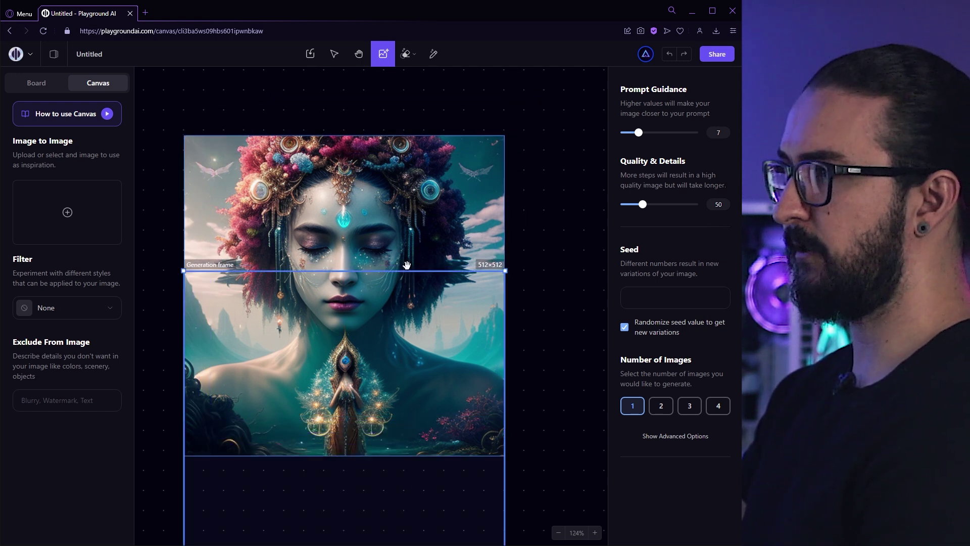
{"action": "scroll", "coordinate": [429, 241], "scroll_direction": "down", "scroll_amount": 1}
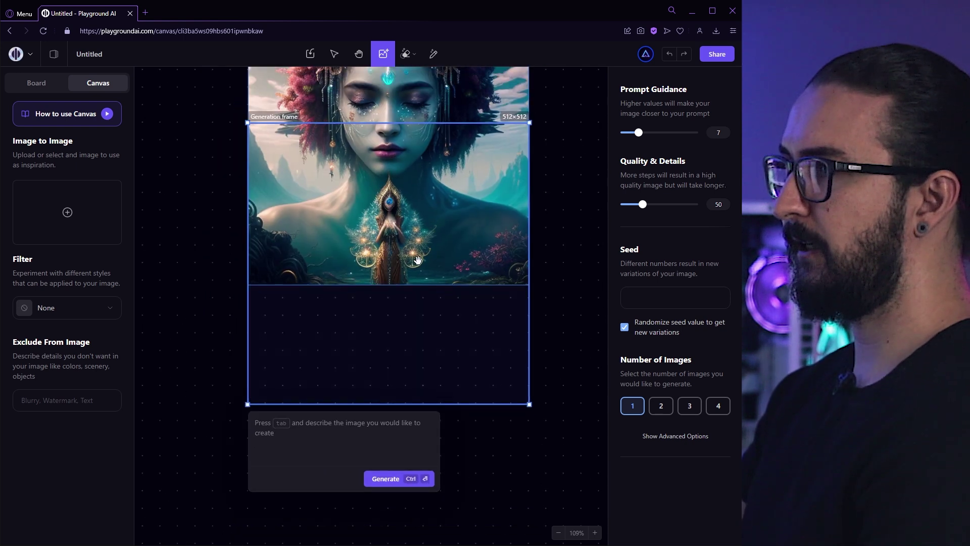
- Copy the water spirit prompt from the flower-crowned portrait's post in the profile and close the post
{"action": "left_click", "coordinate": [334, 430]}
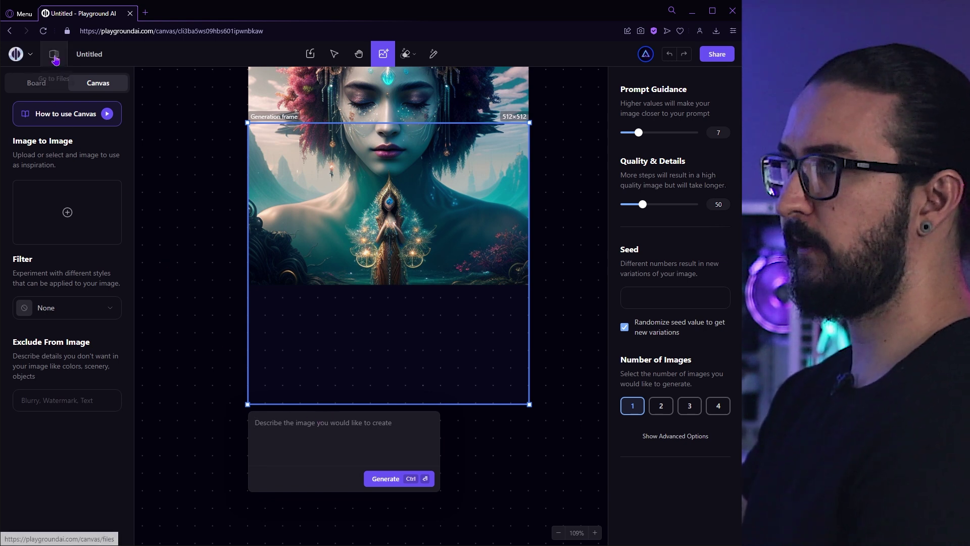
{"action": "left_click", "coordinate": [30, 54]}
{"action": "left_click", "coordinate": [34, 80]}
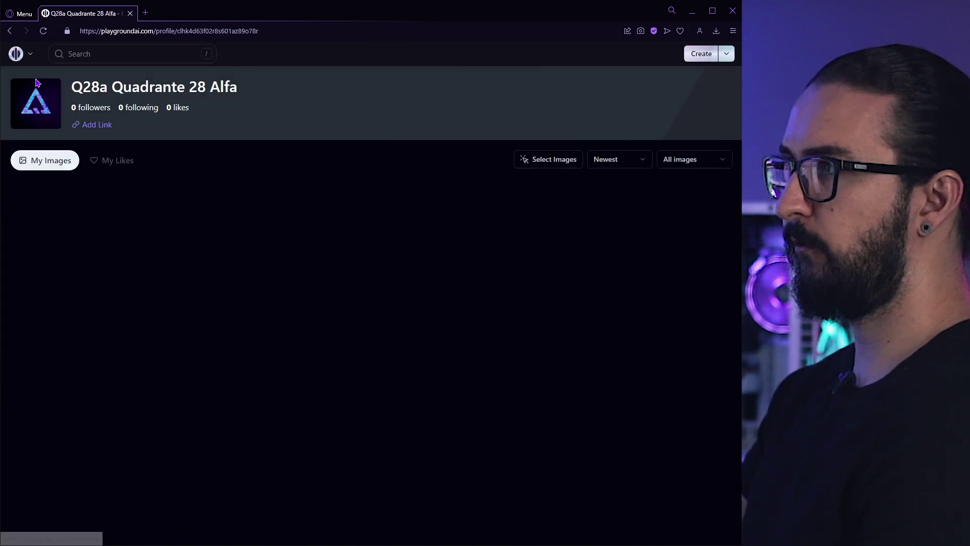
{"action": "left_click", "coordinate": [238, 310]}
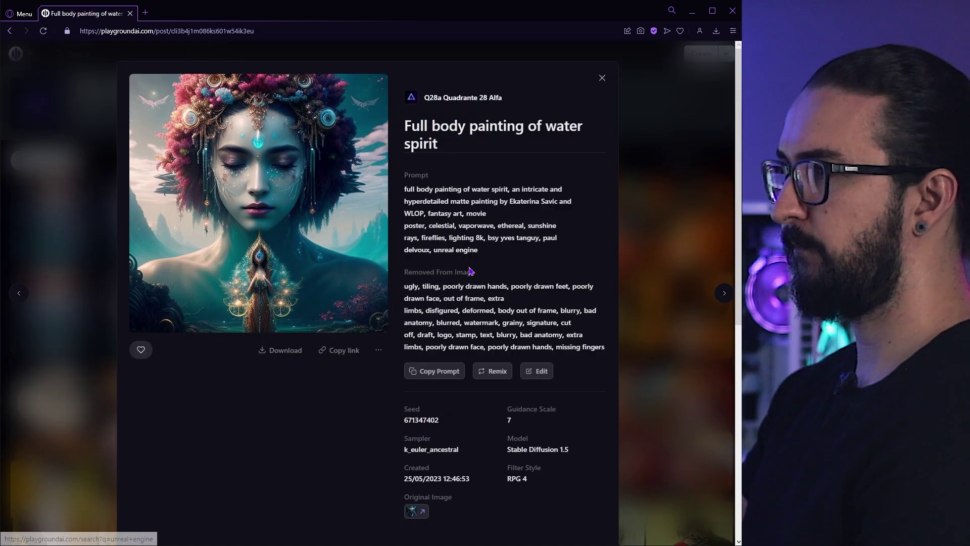
{"action": "left_click", "coordinate": [448, 371]}
{"action": "left_click", "coordinate": [76, 97]}
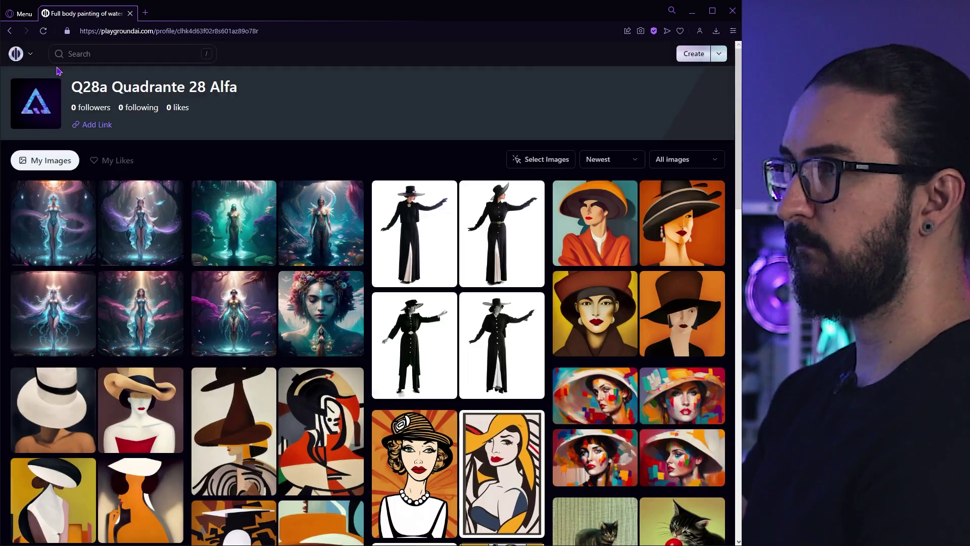
- Reopen the canvas file containing the flower-crowned portrait
{"action": "left_click", "coordinate": [29, 55]}
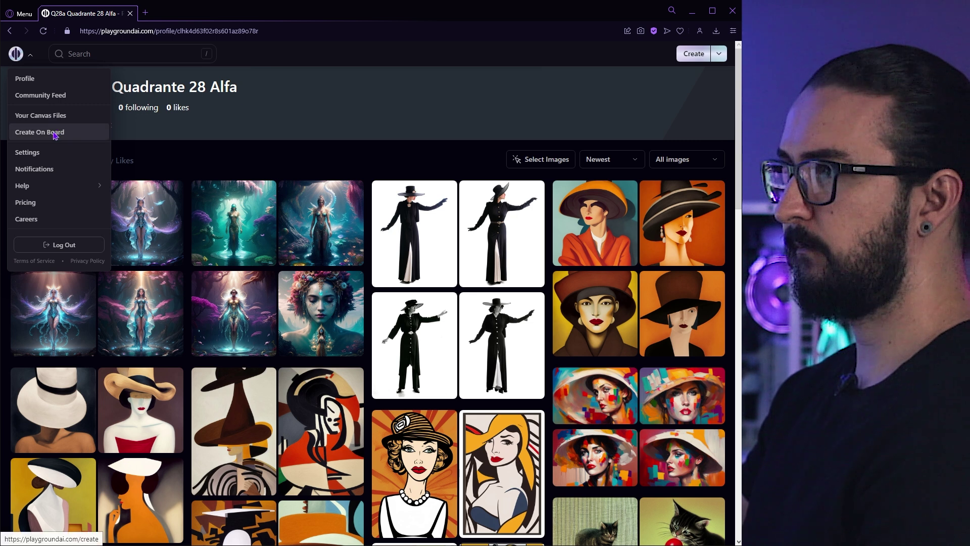
{"action": "left_click", "coordinate": [46, 117]}
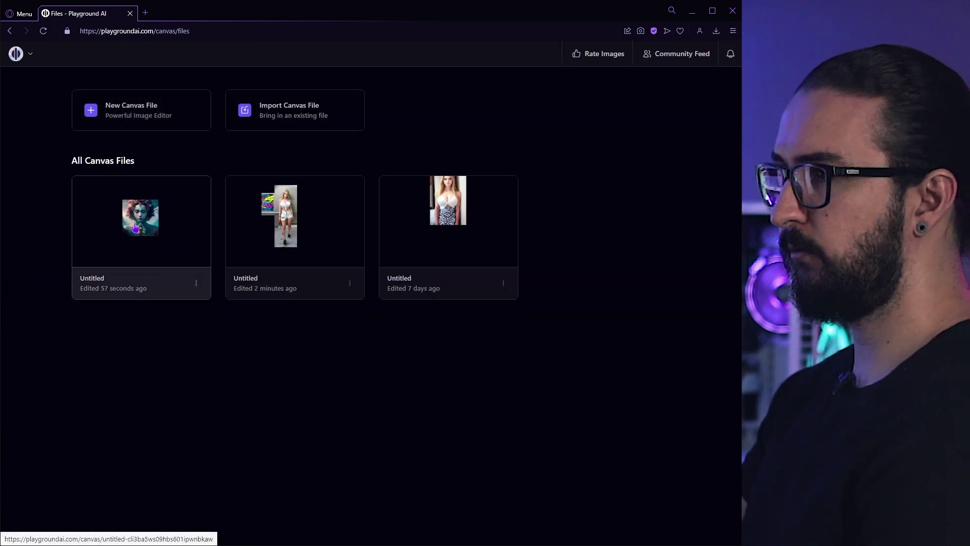
{"action": "left_click", "coordinate": [135, 229]}
- Shift the generation frame slightly lower over the portrait and paste the copied water spirit prompt into its description
{"action": "left_click_drag", "start_coordinate": [380, 248], "coordinate": [396, 262]}
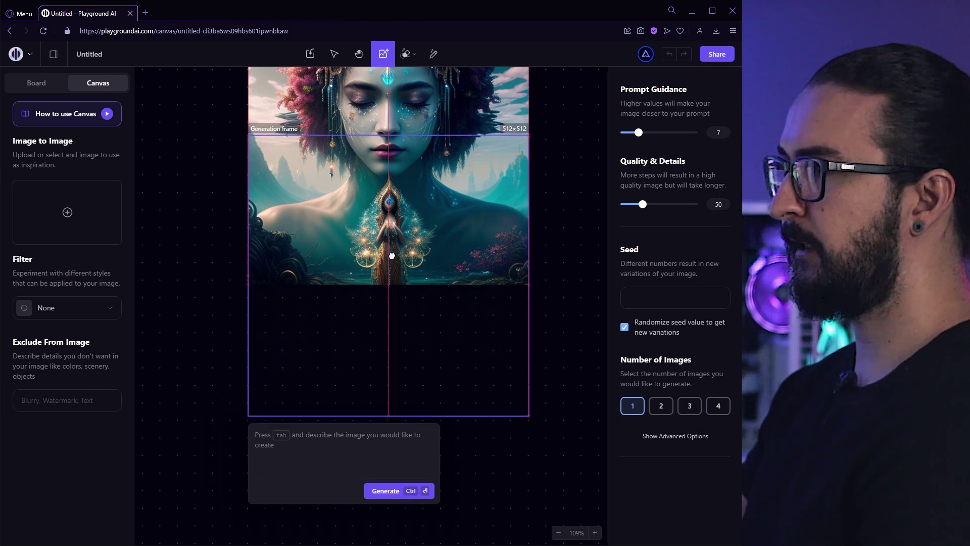
{"action": "left_click", "coordinate": [318, 441]}
{"action": "key", "text": "ctrl+v"}
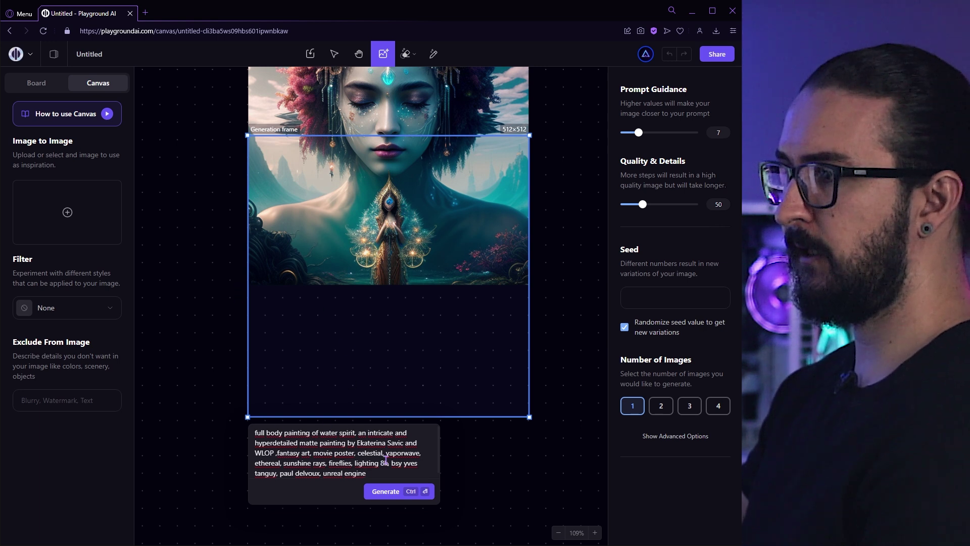
{"action": "left_click_drag", "start_coordinate": [370, 476], "coordinate": [254, 433]}
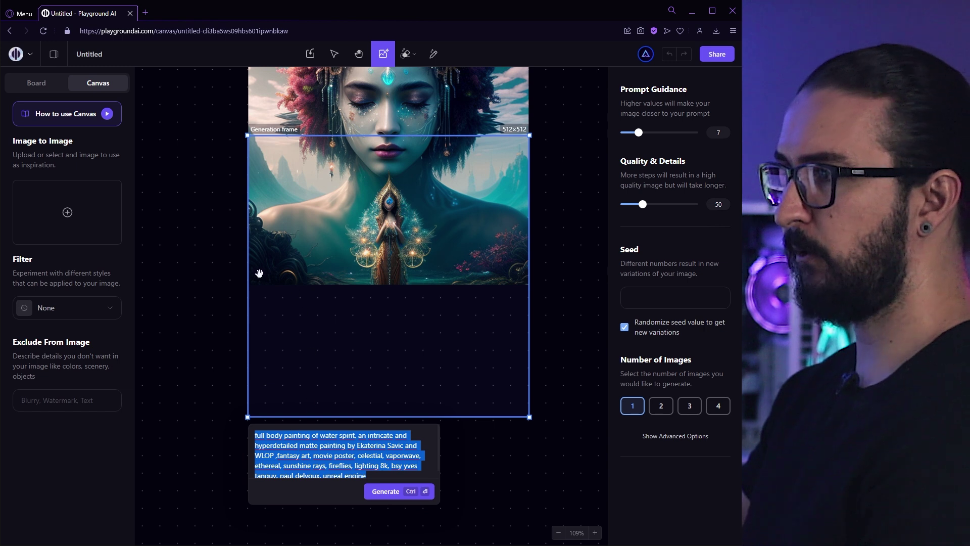
- Generate the extension below the portrait using the pasted water spirit prompt
{"action": "left_click", "coordinate": [363, 422]}
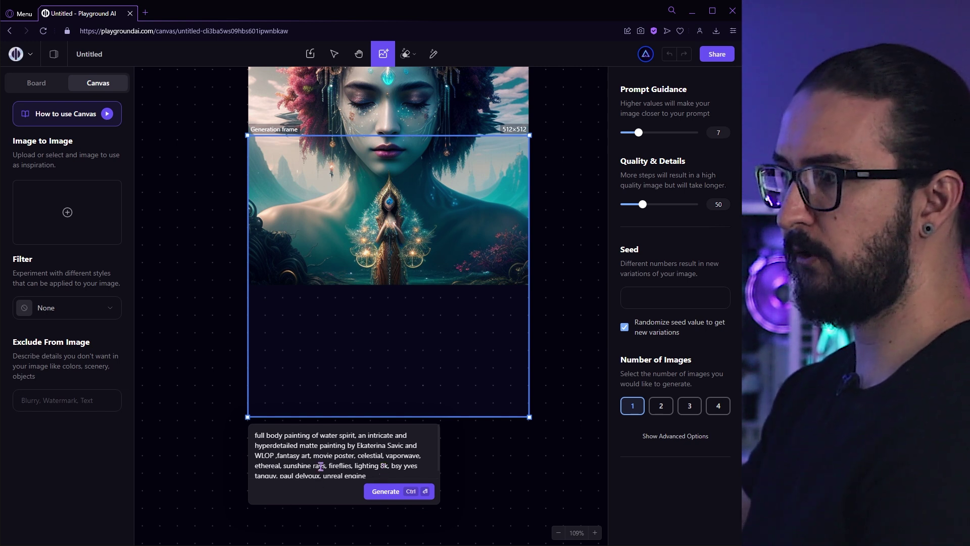
{"action": "scroll", "coordinate": [331, 462], "scroll_direction": "down", "scroll_amount": 1}
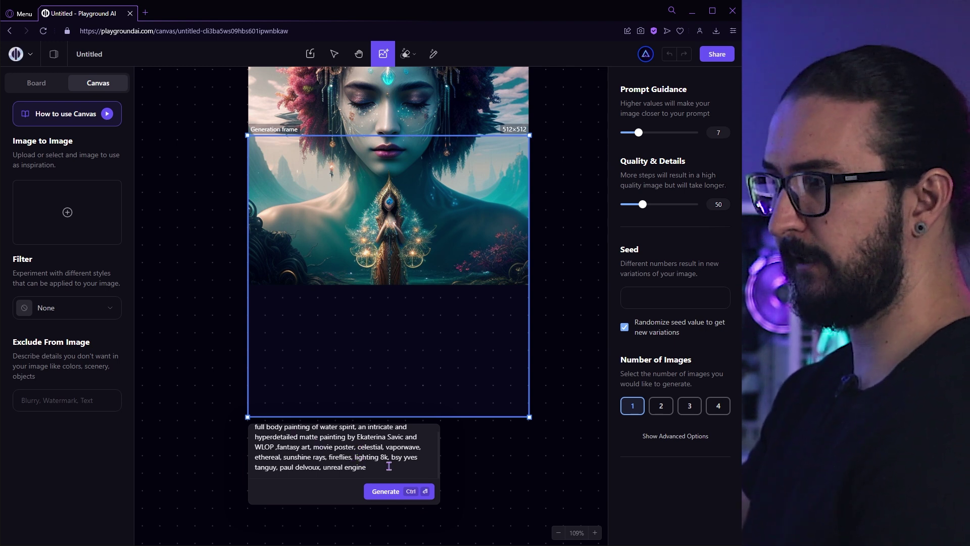
{"action": "scroll", "coordinate": [376, 453], "scroll_direction": "up", "scroll_amount": 1}
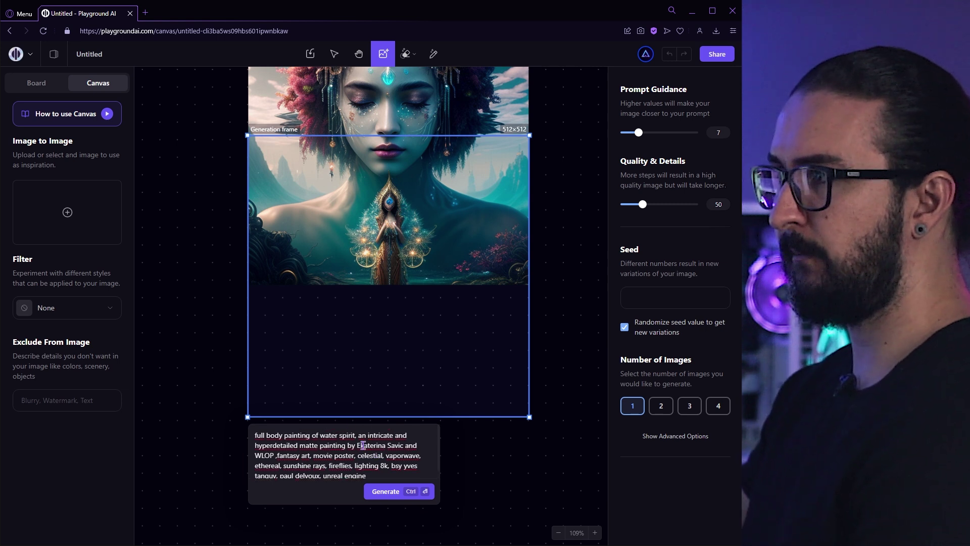
{"action": "left_click", "coordinate": [392, 495]}
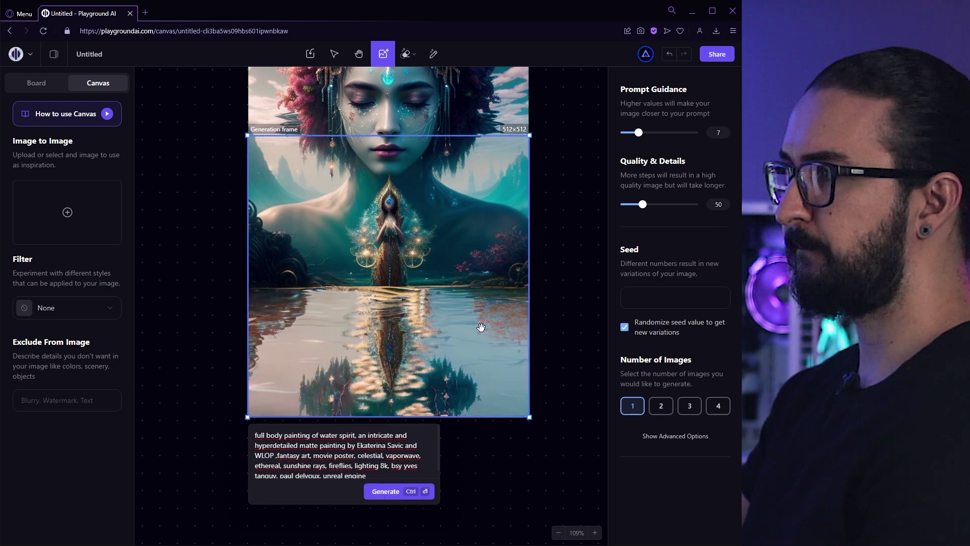
- Generate an extension beyond the portrait's left side with the Masterpiece filter, aligning the frame to the top edge and overlapping the portrait
{"action": "scroll", "coordinate": [425, 349], "scroll_direction": "down", "scroll_amount": 4}
{"action": "left_click_drag", "start_coordinate": [430, 341], "coordinate": [303, 303]}
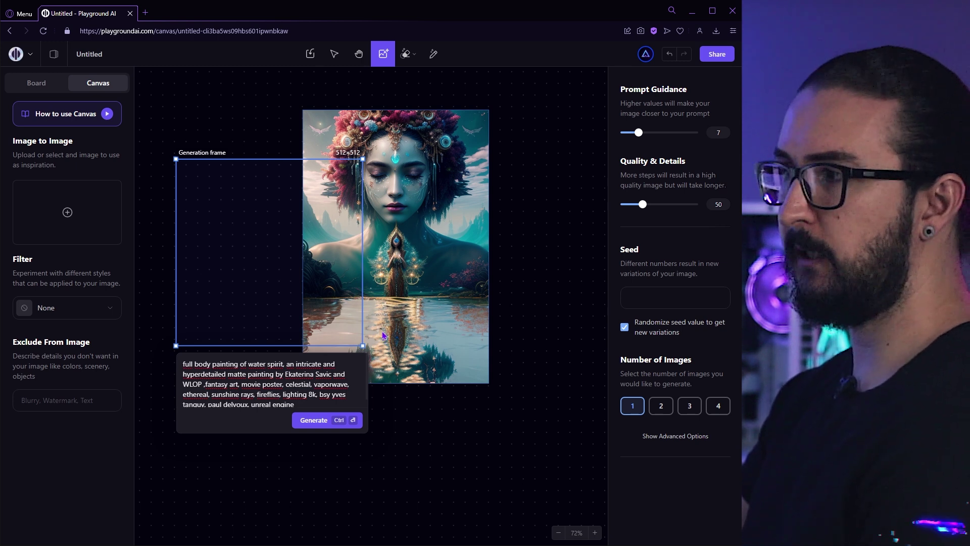
{"action": "left_click", "coordinate": [91, 312]}
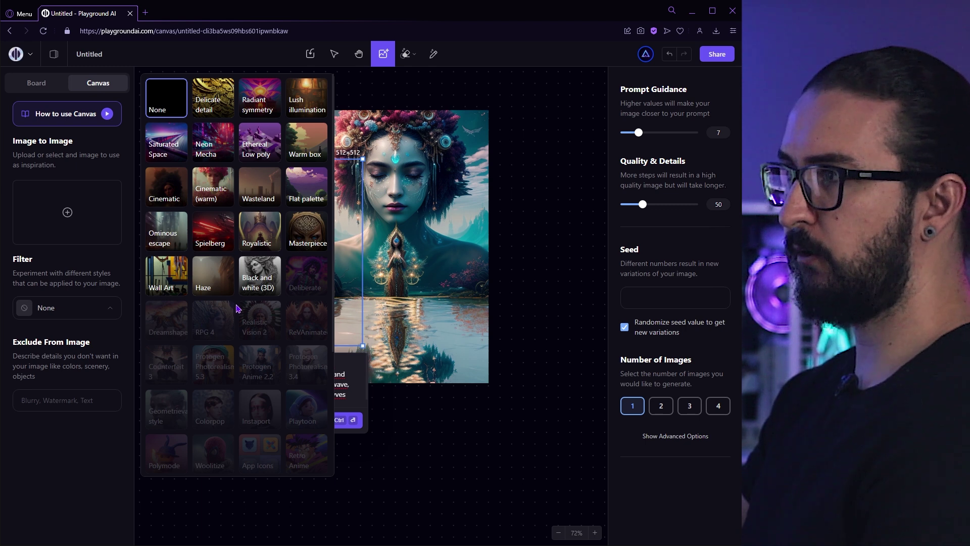
{"action": "left_click", "coordinate": [308, 233]}
{"action": "left_click_drag", "start_coordinate": [297, 275], "coordinate": [305, 224]}
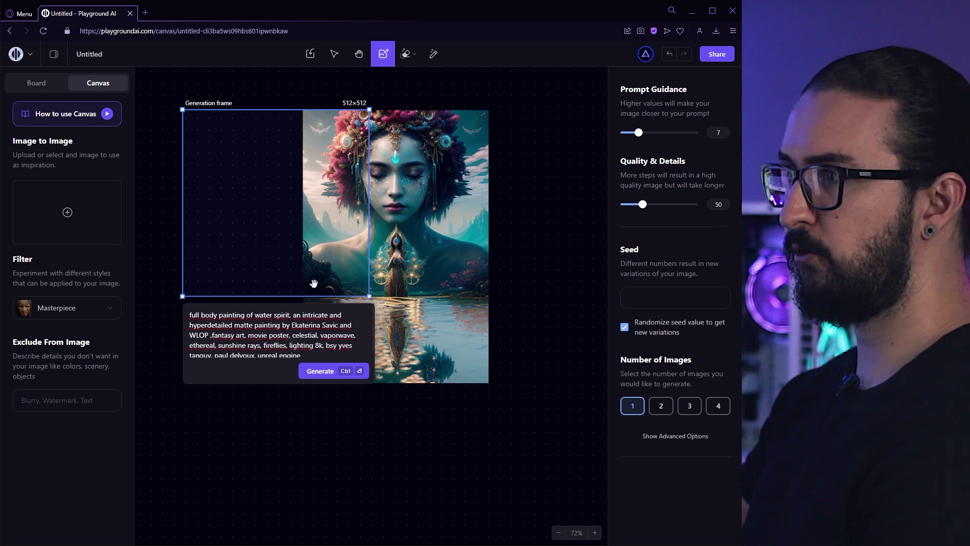
{"action": "left_click", "coordinate": [320, 371]}
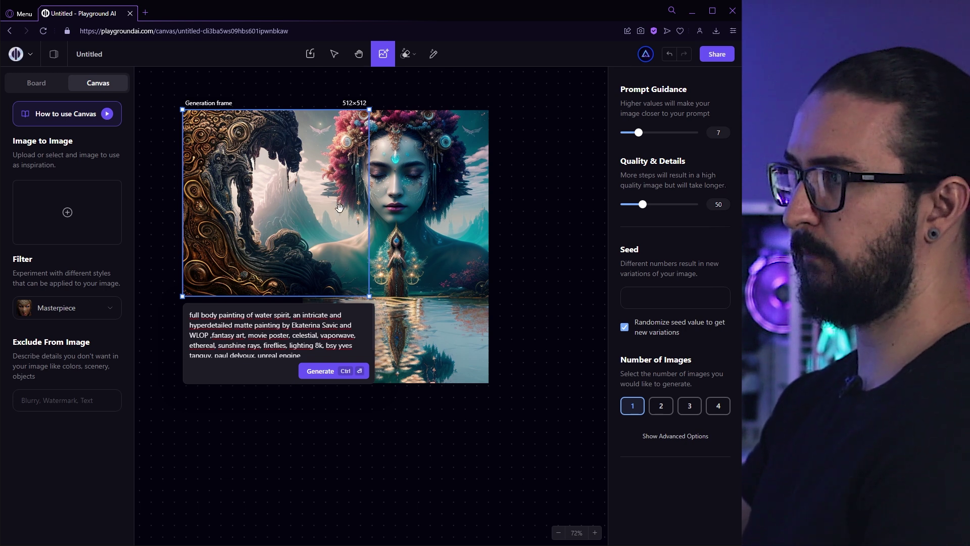
- Move the generation frame over the portrait's right edge, aligned with its top, and generate an extension there
{"action": "left_click_drag", "start_coordinate": [256, 238], "coordinate": [550, 236]}
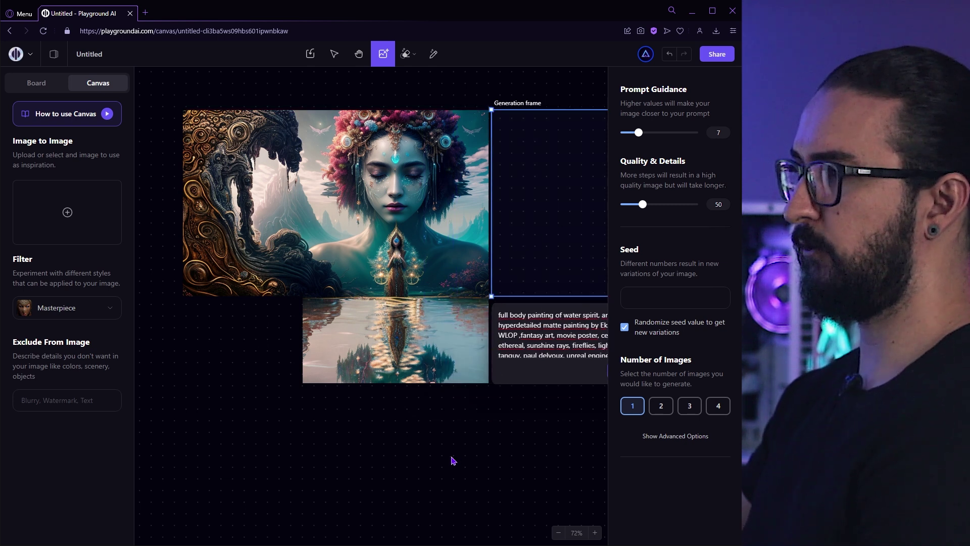
{"action": "left_click", "coordinate": [539, 382]}
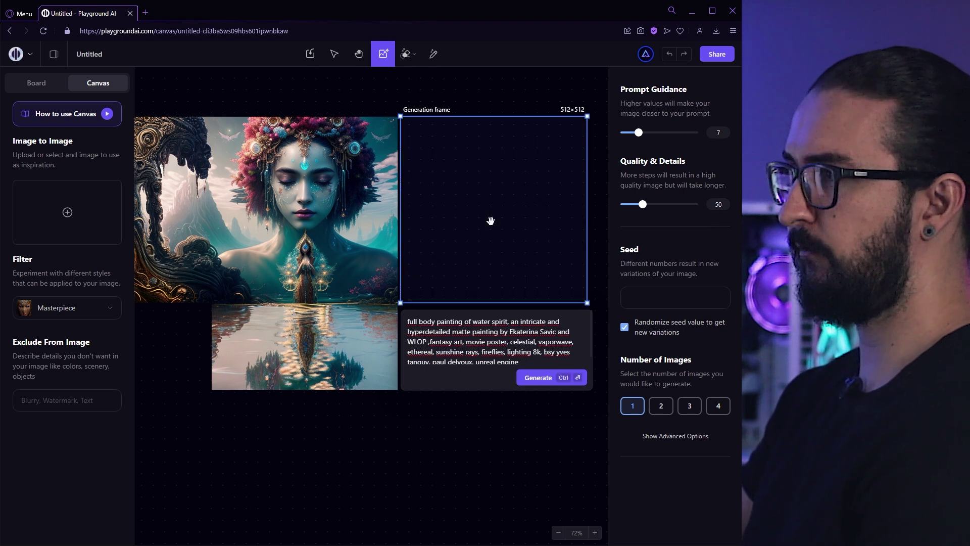
{"action": "left_click_drag", "start_coordinate": [495, 232], "coordinate": [463, 227]}
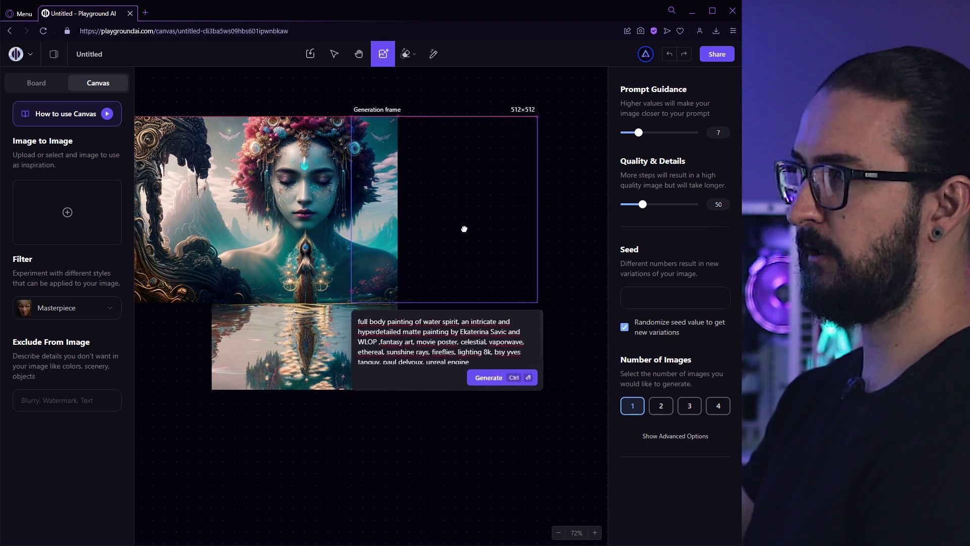
{"action": "left_click", "coordinate": [376, 176]}
{"action": "left_click", "coordinate": [495, 380]}
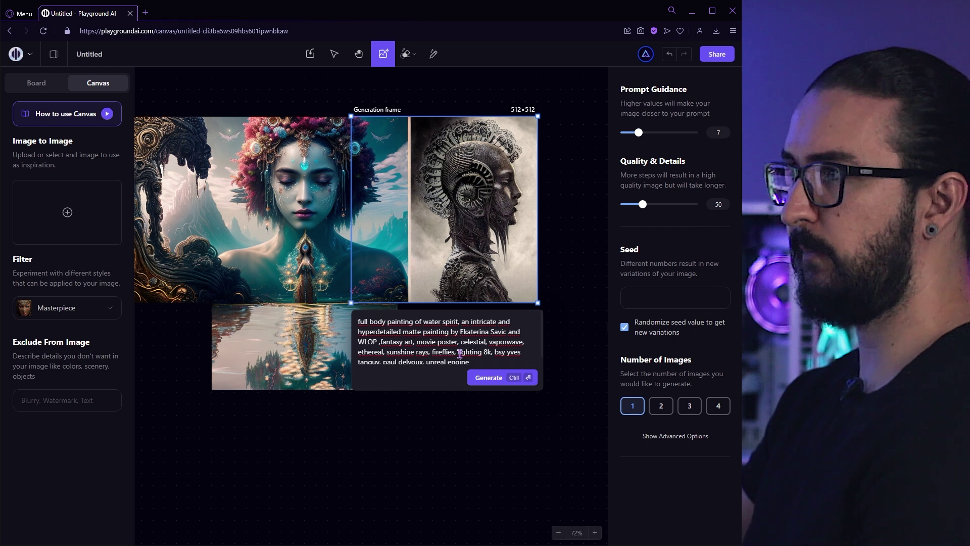
- Undo the right-side extension and generate it again with the frame overlapping slightly more of the portrait
{"action": "key", "text": "ctrl+z"}
{"action": "scroll", "coordinate": [441, 271], "scroll_direction": "left", "scroll_amount": 2}
{"action": "scroll", "coordinate": [442, 270], "scroll_direction": "up", "scroll_amount": 1}
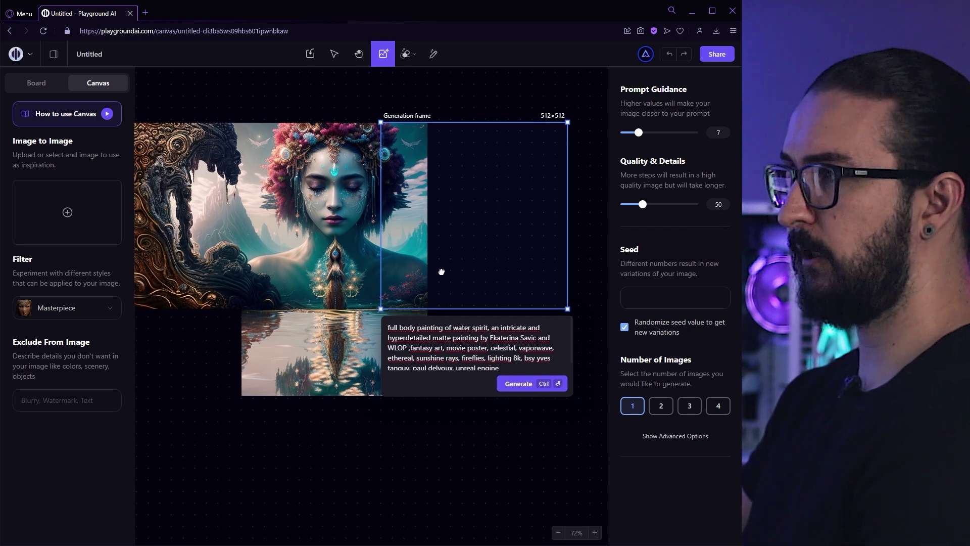
{"action": "left_click", "coordinate": [506, 385]}
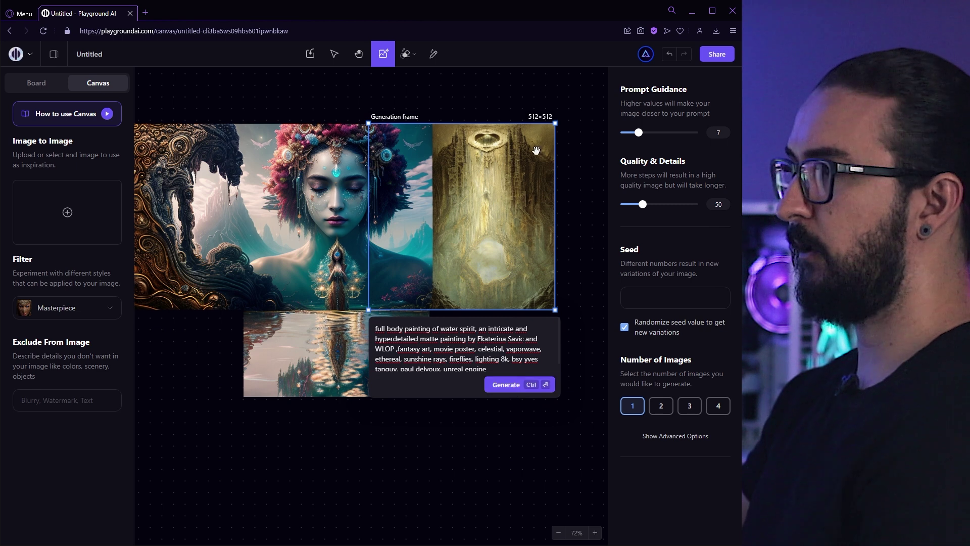
{"action": "left_click", "coordinate": [496, 428]}
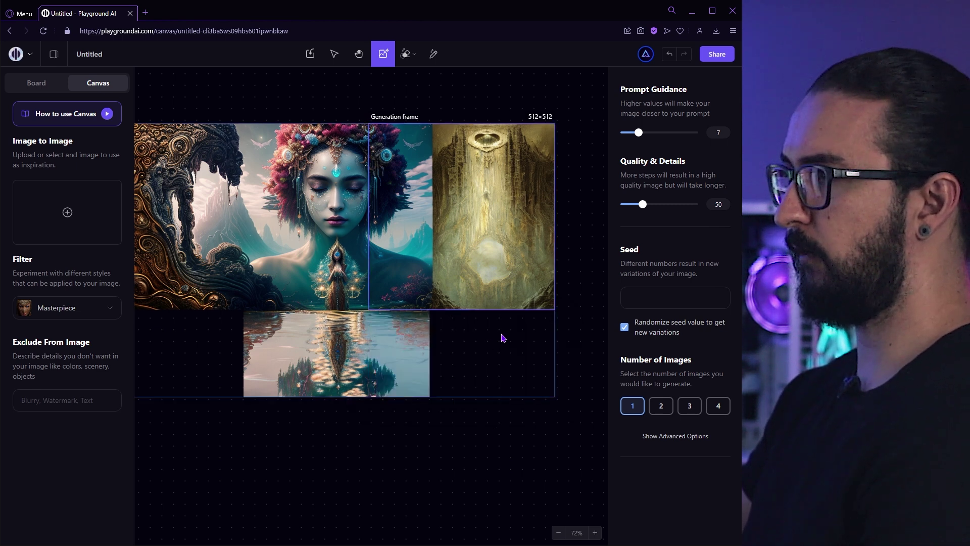
- Mask the figure and plant reflections in the water below the portrait and erase them with the object eraser
{"action": "key", "text": "v"}
{"action": "left_click", "coordinate": [371, 180]}
{"action": "left_click_drag", "start_coordinate": [352, 183], "coordinate": [396, 210]}
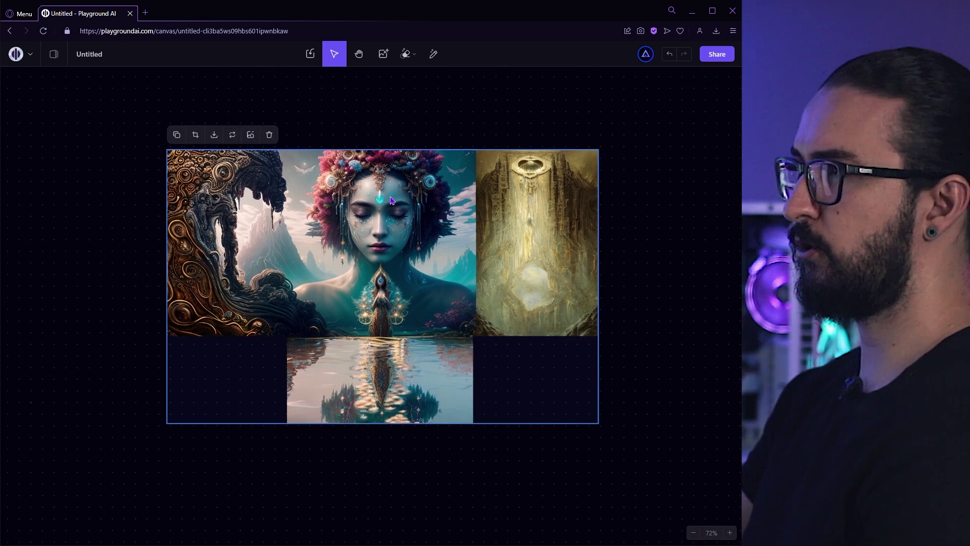
{"action": "left_click", "coordinate": [384, 54]}
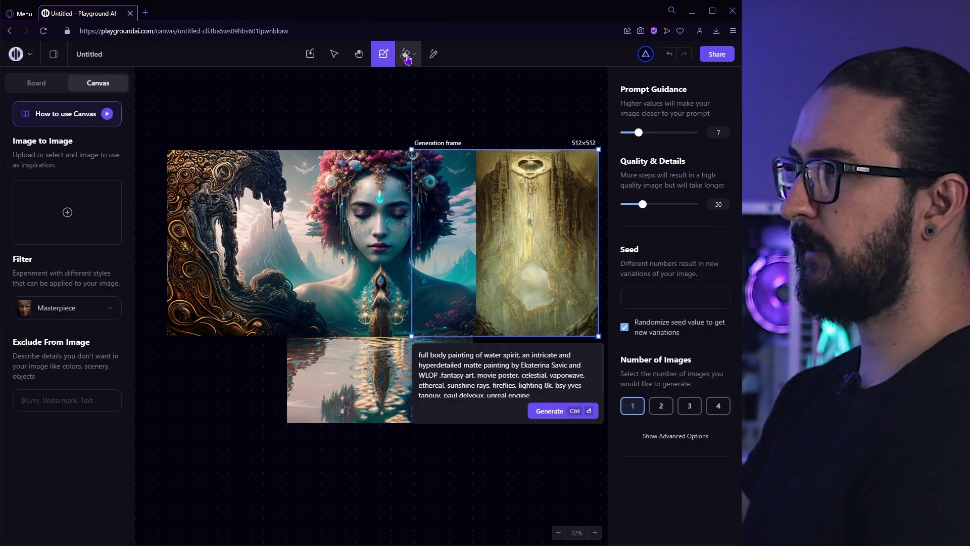
{"action": "left_click", "coordinate": [407, 54]}
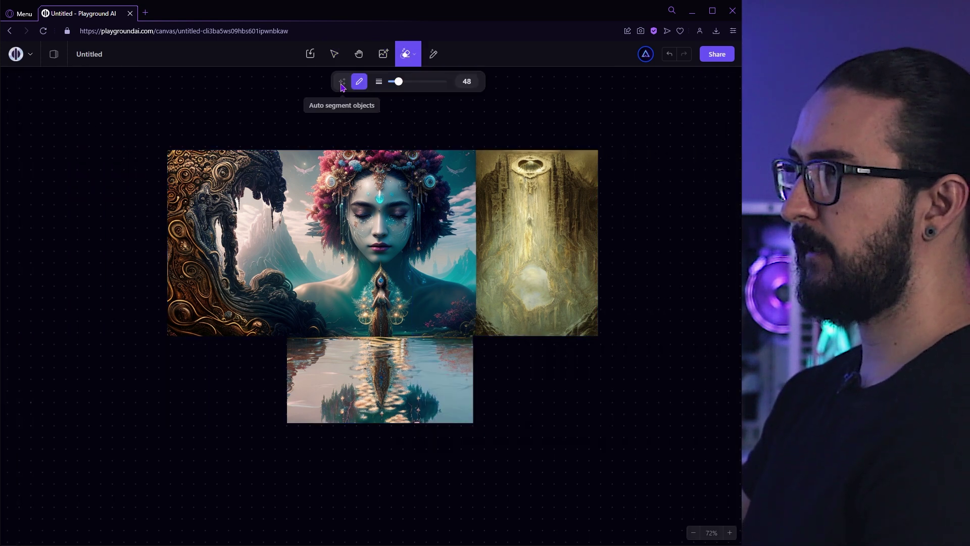
{"action": "left_click", "coordinate": [468, 300]}
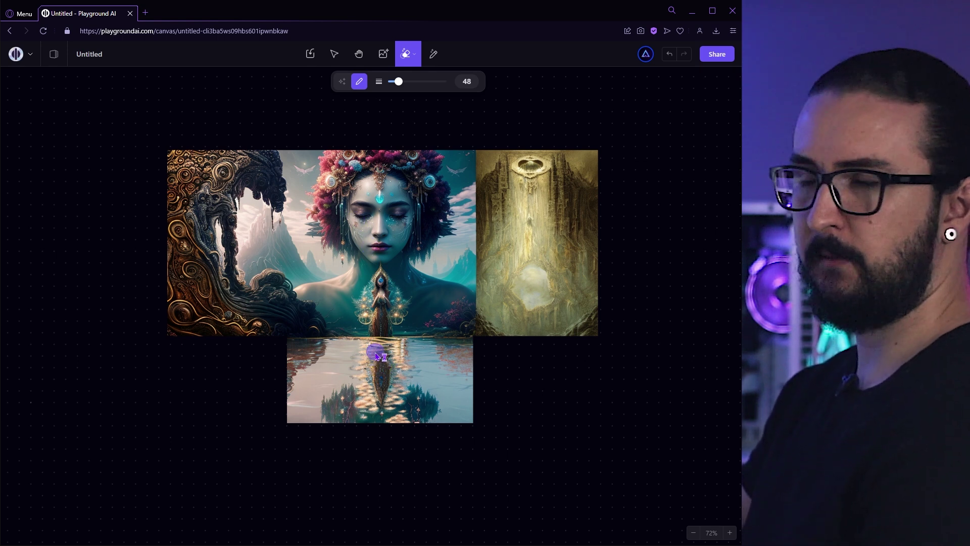
{"action": "mouse_move", "coordinate": [376, 359]}
{"action": "left_mouse_down"}
{"action": "mouse_move", "coordinate": [397, 357]}
{"action": "mouse_move", "coordinate": [359, 393]}
{"action": "mouse_move", "coordinate": [405, 394]}
{"action": "mouse_move", "coordinate": [348, 393]}
{"action": "mouse_move", "coordinate": [331, 401]}
{"action": "mouse_move", "coordinate": [334, 414]}
{"action": "mouse_move", "coordinate": [411, 408]}
{"action": "mouse_move", "coordinate": [413, 393]}
{"action": "mouse_move", "coordinate": [328, 422]}
{"action": "mouse_move", "coordinate": [325, 406]}
{"action": "mouse_move", "coordinate": [346, 398]}
{"action": "mouse_move", "coordinate": [355, 364]}
{"action": "mouse_move", "coordinate": [385, 351]}
{"action": "left_mouse_up"}
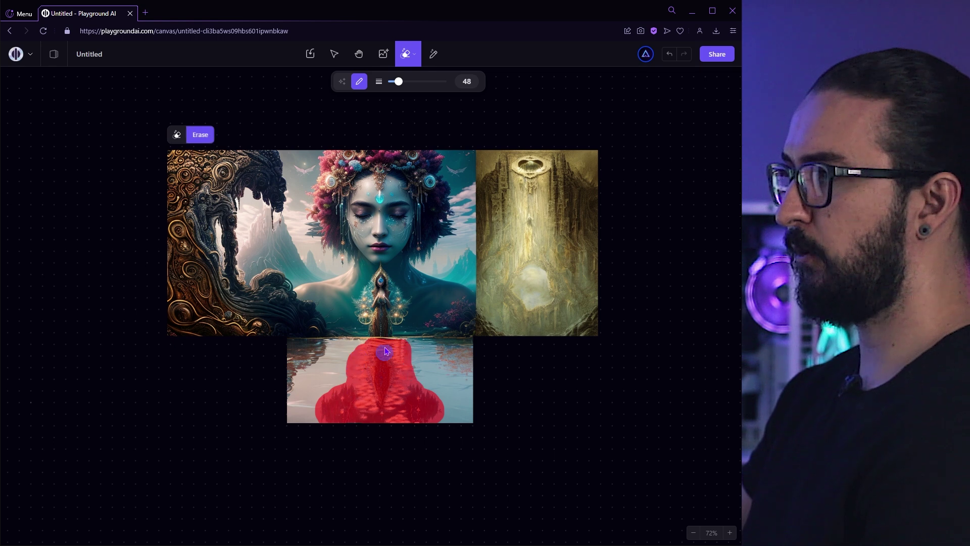
{"action": "left_click", "coordinate": [197, 138]}
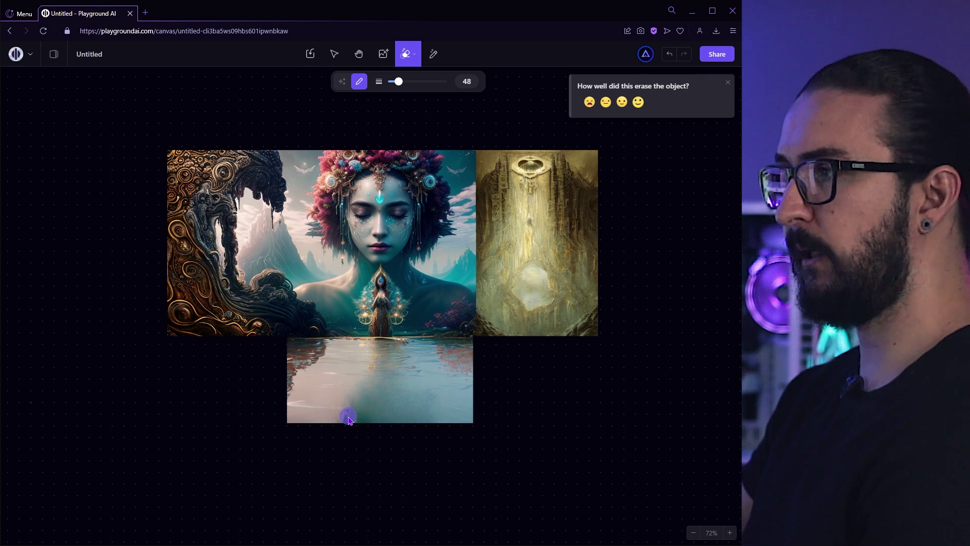
- Mask more patches in the middle of the water below the portrait and erase them
{"action": "mouse_move", "coordinate": [346, 421]}
{"action": "left_mouse_down"}
{"action": "mouse_move", "coordinate": [367, 421]}
{"action": "mouse_move", "coordinate": [353, 408]}
{"action": "left_mouse_up"}
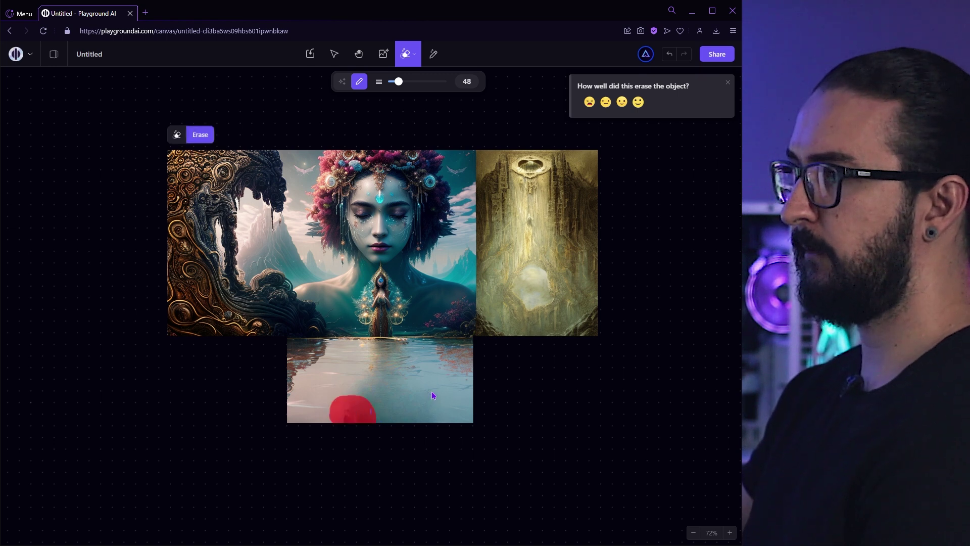
{"action": "left_click_drag", "start_coordinate": [416, 365], "coordinate": [376, 374]}
{"action": "key", "text": "Return"}
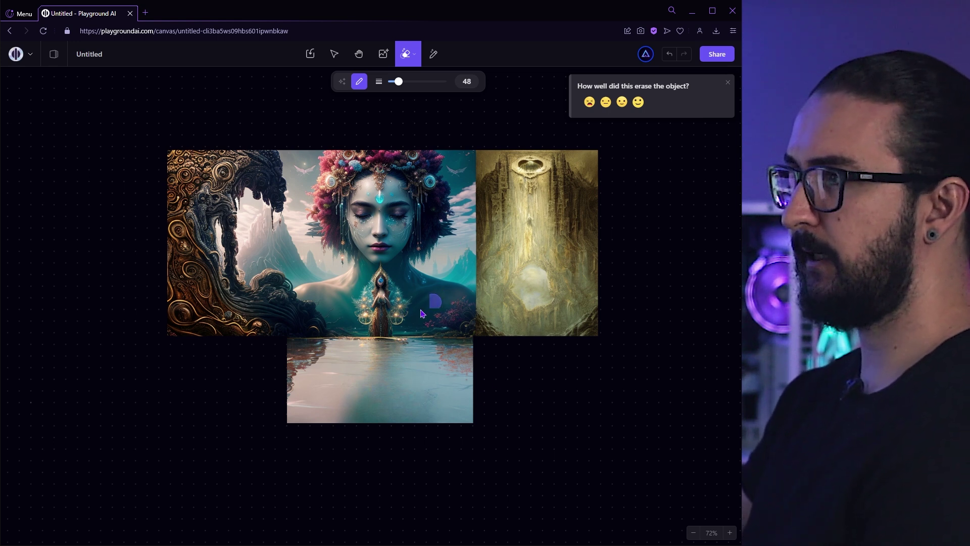
{"action": "left_click", "coordinate": [417, 58]}
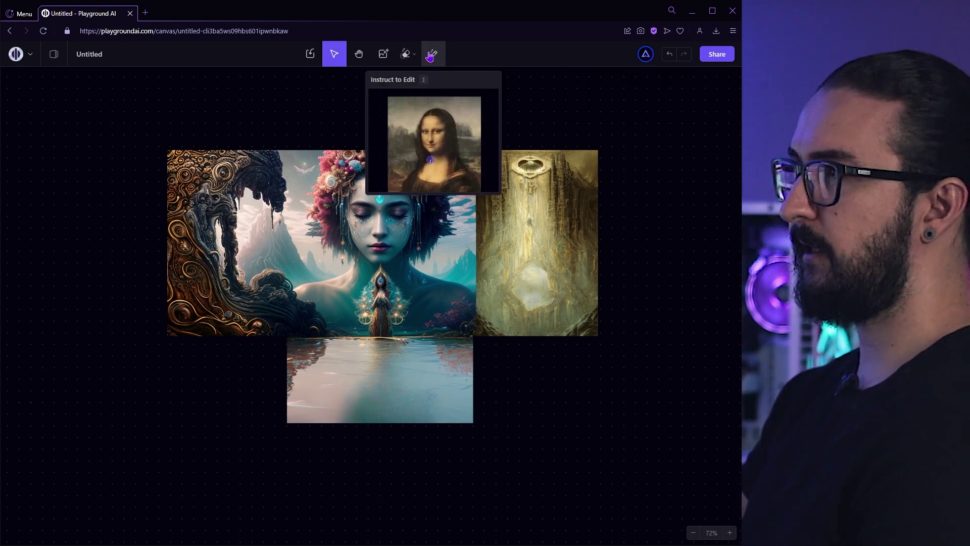
{"action": "left_click", "coordinate": [433, 60]}
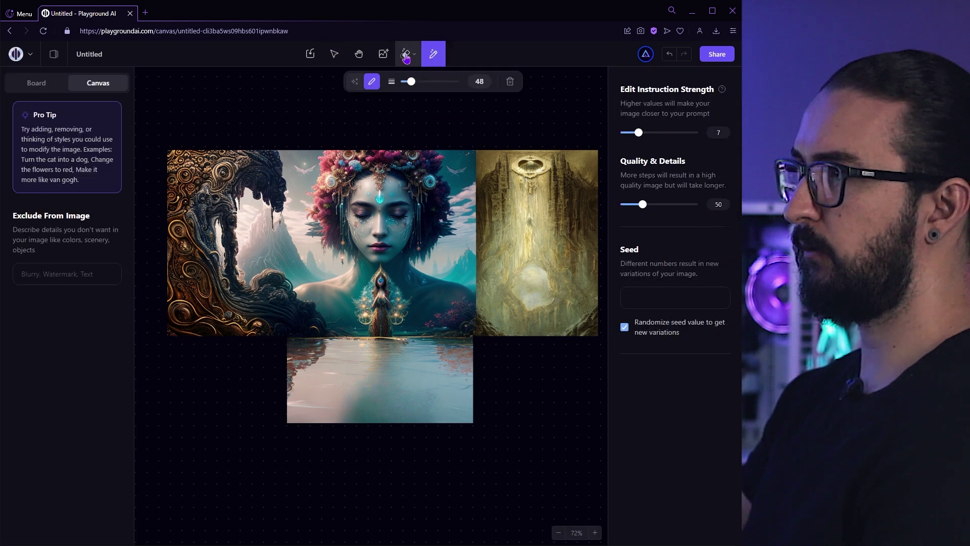
{"action": "left_click", "coordinate": [383, 56]}
{"action": "type", "text": "A cat in V"}
{"action": "left_click", "coordinate": [383, 60]}
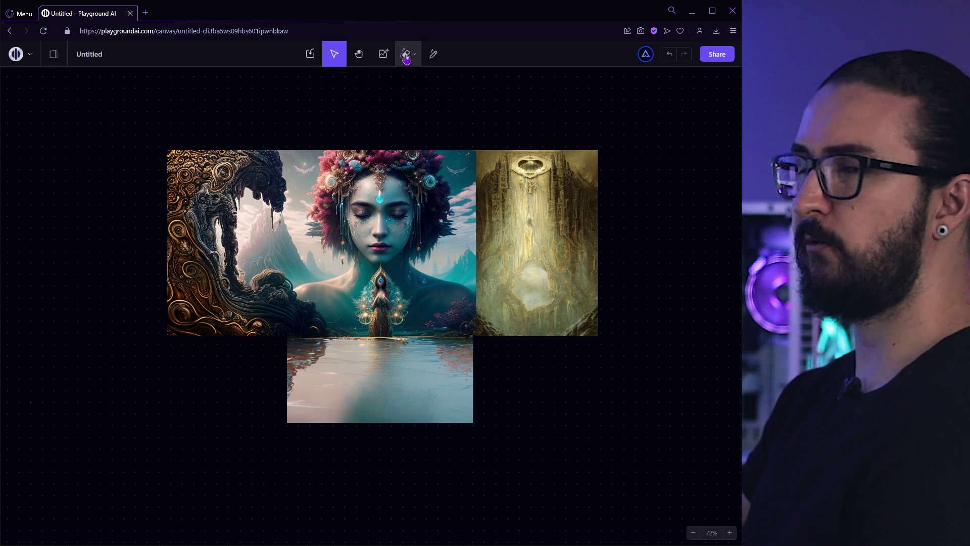
- Mask a curved band across the portrait's chest with Instruct to Edit and generate the edit with the instruction "necklace"
{"action": "left_click", "coordinate": [433, 56]}
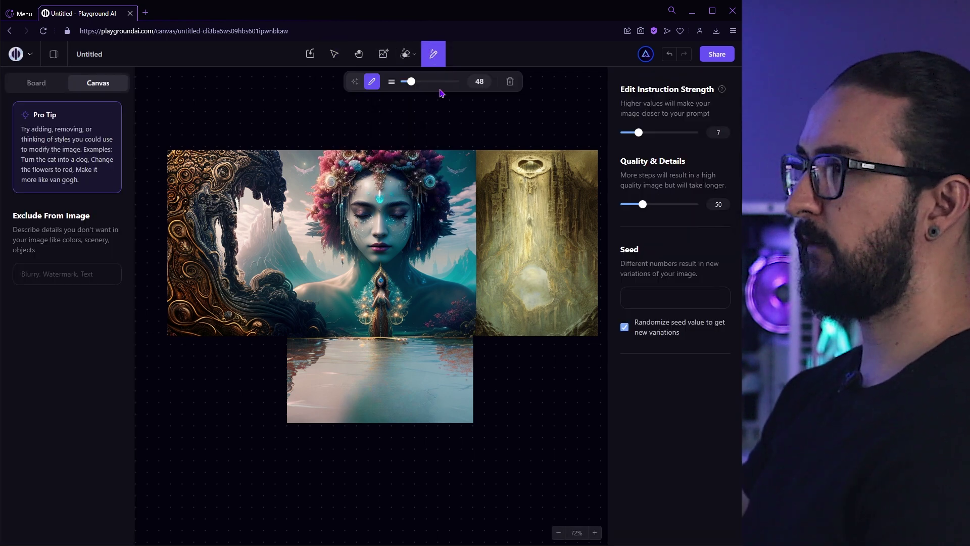
{"action": "mouse_move", "coordinate": [340, 279]}
{"action": "left_mouse_down"}
{"action": "mouse_move", "coordinate": [415, 286]}
{"action": "mouse_move", "coordinate": [423, 267]}
{"action": "mouse_move", "coordinate": [345, 277]}
{"action": "left_mouse_up"}
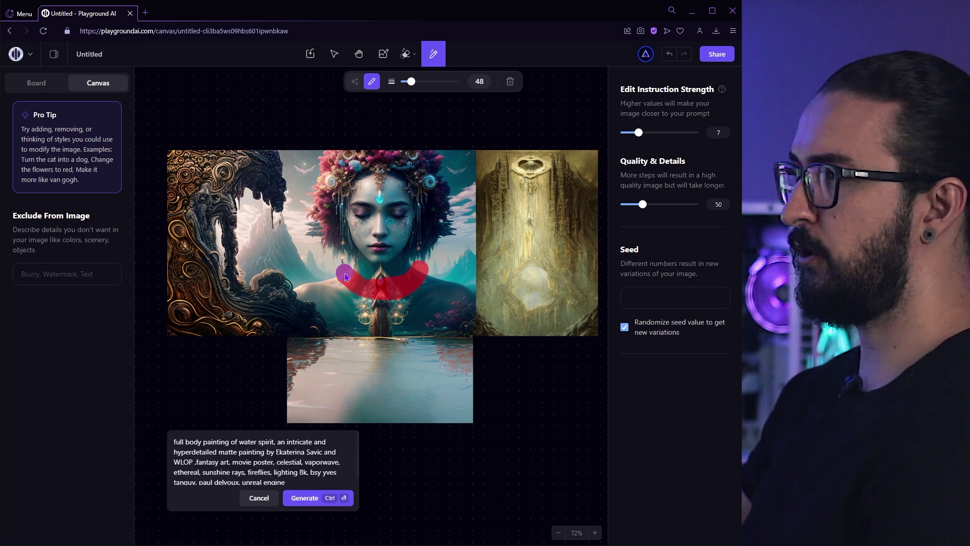
{"action": "triple_click", "coordinate": [300, 481]}
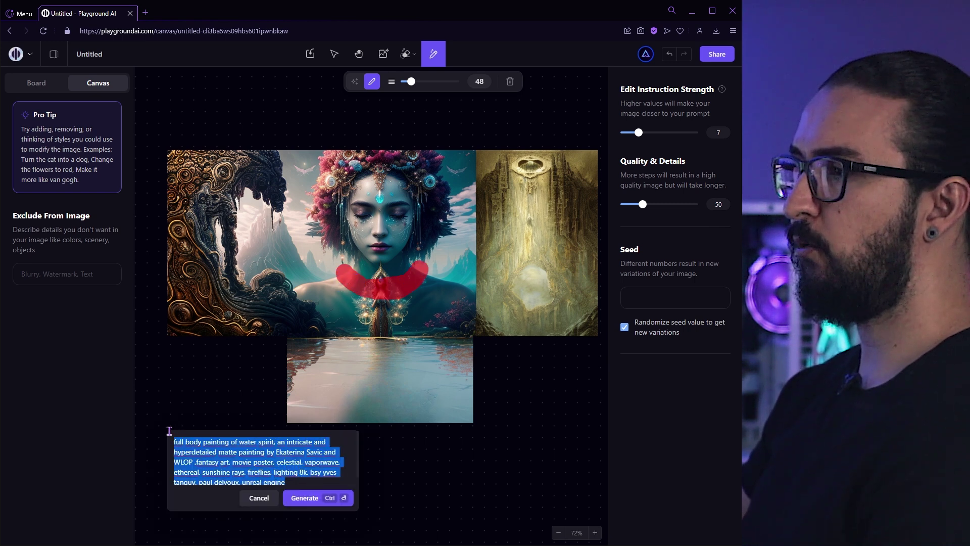
{"action": "left_click", "coordinate": [172, 430]}
{"action": "key", "text": "ctrl+a"}
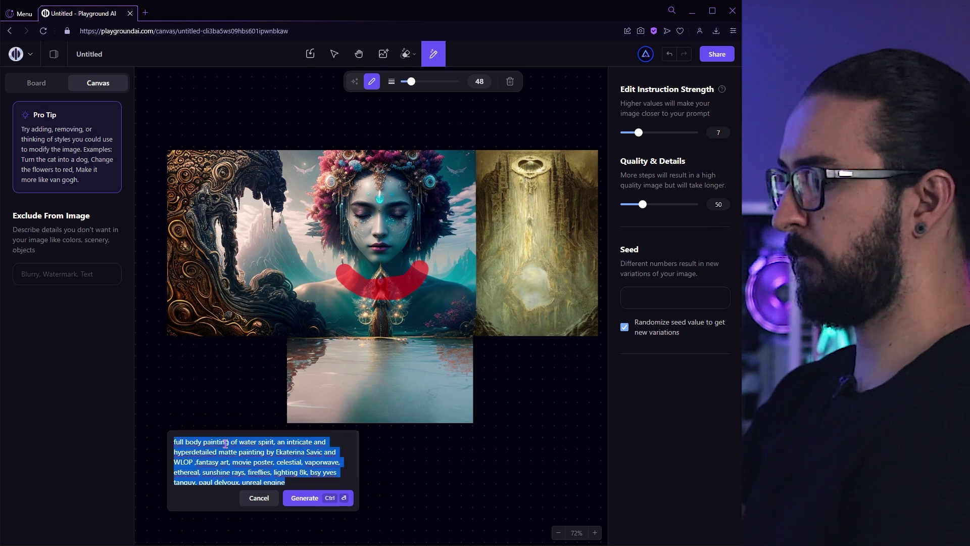
{"action": "type", "text": "nec"}
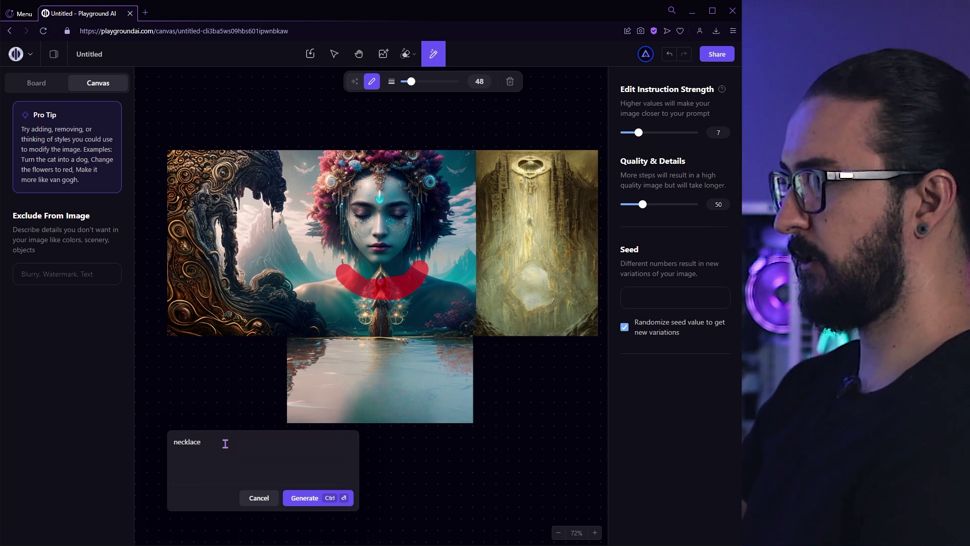
{"action": "type", "text": "klace"}
{"action": "key", "text": "ctrl+Return"}
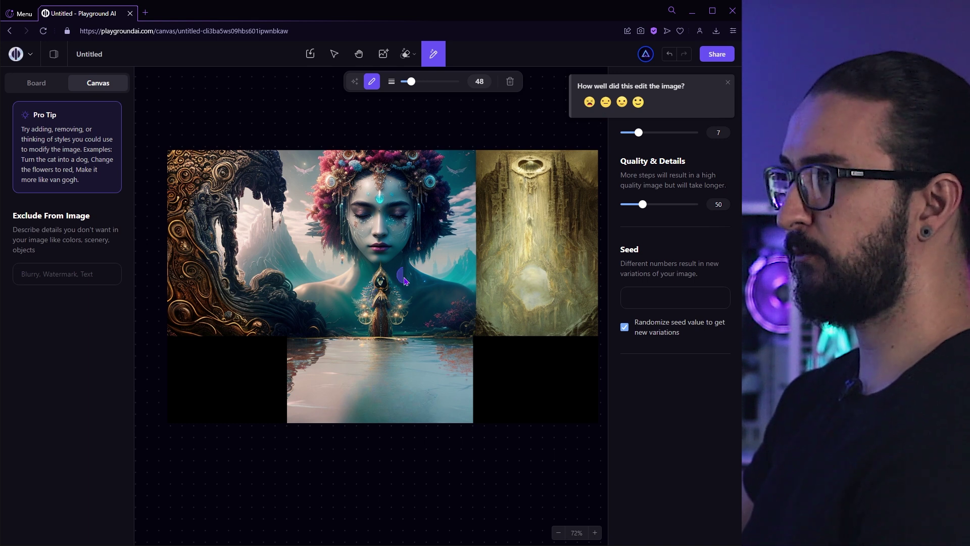
{"action": "mouse_move", "coordinate": [412, 272]}
{"action": "left_mouse_down"}
{"action": "mouse_move", "coordinate": [423, 258]}
{"action": "mouse_move", "coordinate": [410, 293]}
{"action": "left_mouse_up"}
{"action": "mouse_move", "coordinate": [364, 370]}
{"action": "left_mouse_down"}
{"action": "mouse_move", "coordinate": [384, 373]}
{"action": "mouse_move", "coordinate": [373, 383]}
{"action": "mouse_move", "coordinate": [387, 389]}
{"action": "mouse_move", "coordinate": [373, 398]}
{"action": "mouse_move", "coordinate": [380, 425]}
{"action": "mouse_move", "coordinate": [387, 391]}
{"action": "left_mouse_up"}
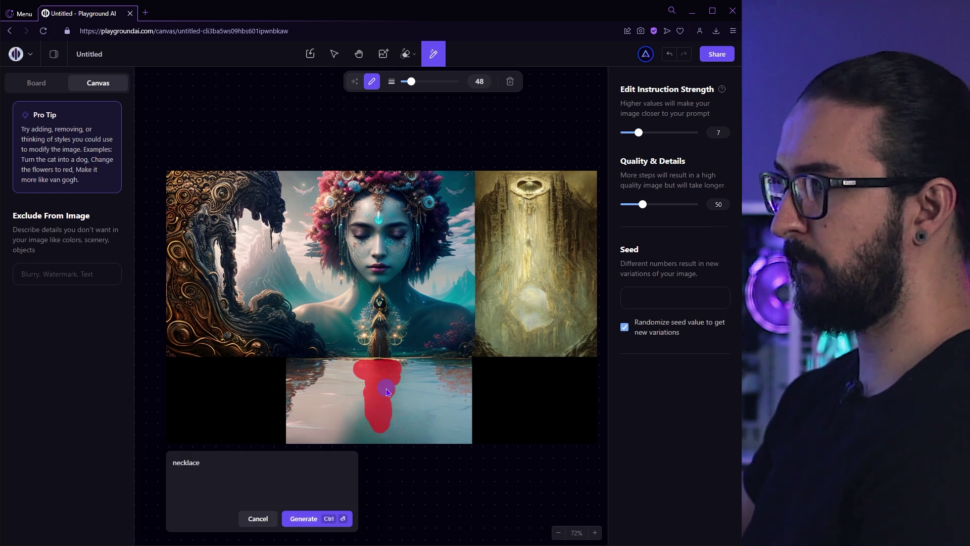
{"action": "key", "text": "Escape"}
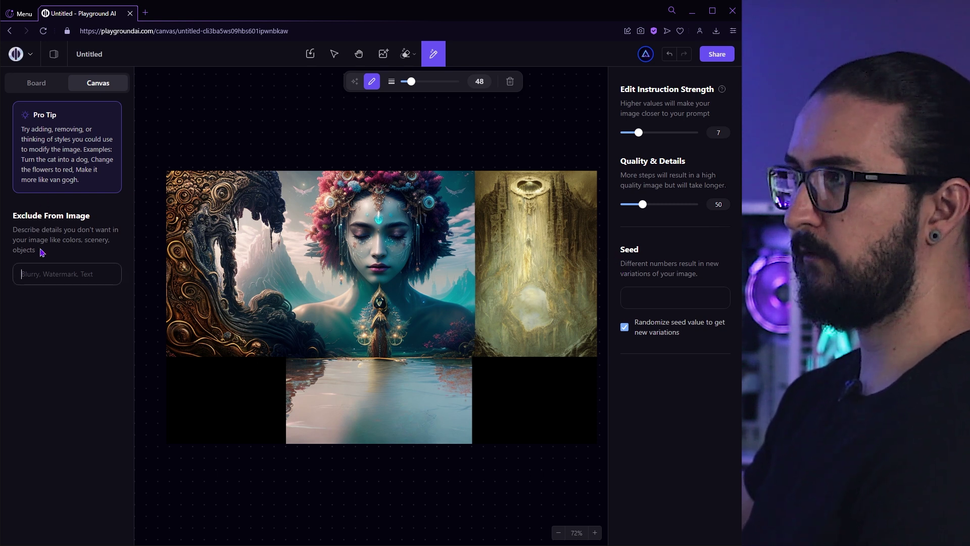
- Leave the canvas and switch to the Board image creation page
{"action": "left_click", "coordinate": [37, 87]}
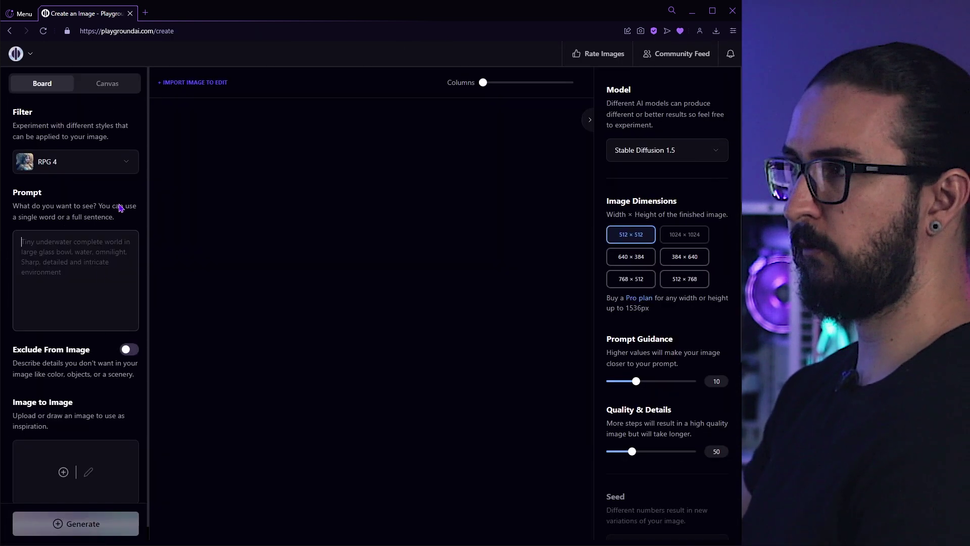
- Add the black walking-woman silhouette picture as the Image to Image source
{"action": "scroll", "coordinate": [74, 404], "scroll_direction": "down", "scroll_amount": 1}
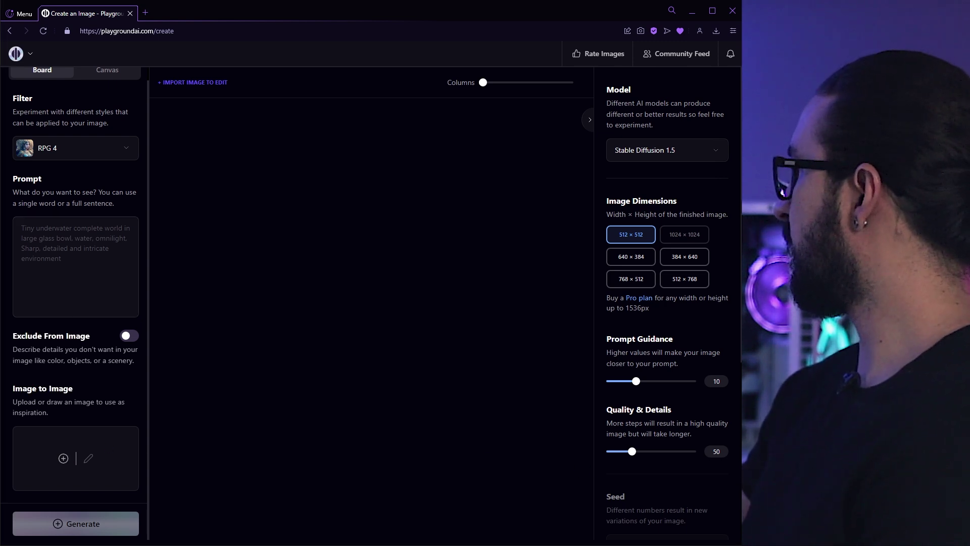
{"action": "left_click_drag", "start_coordinate": [0, 475], "coordinate": [67, 464]}
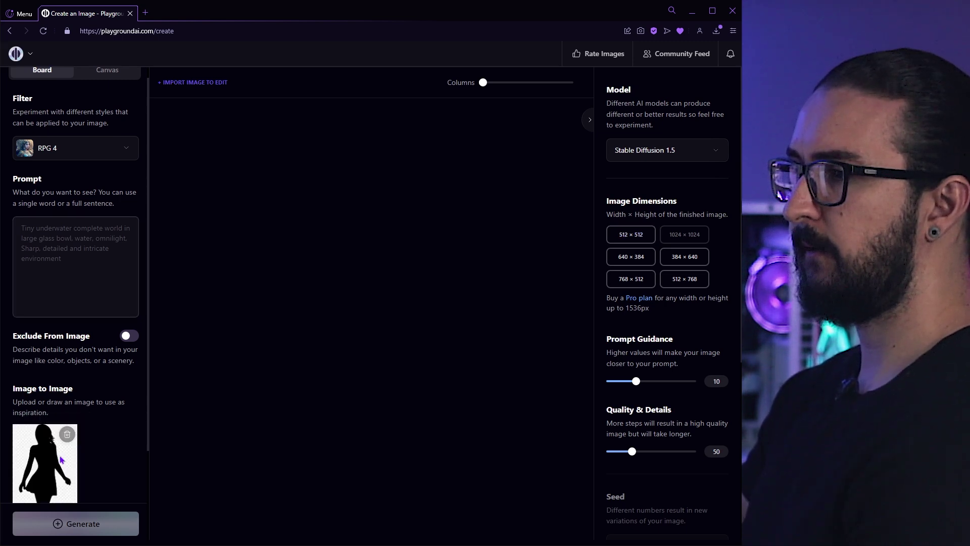
{"action": "scroll", "coordinate": [63, 457], "scroll_direction": "down", "scroll_amount": 2}
{"action": "left_click", "coordinate": [76, 152]}
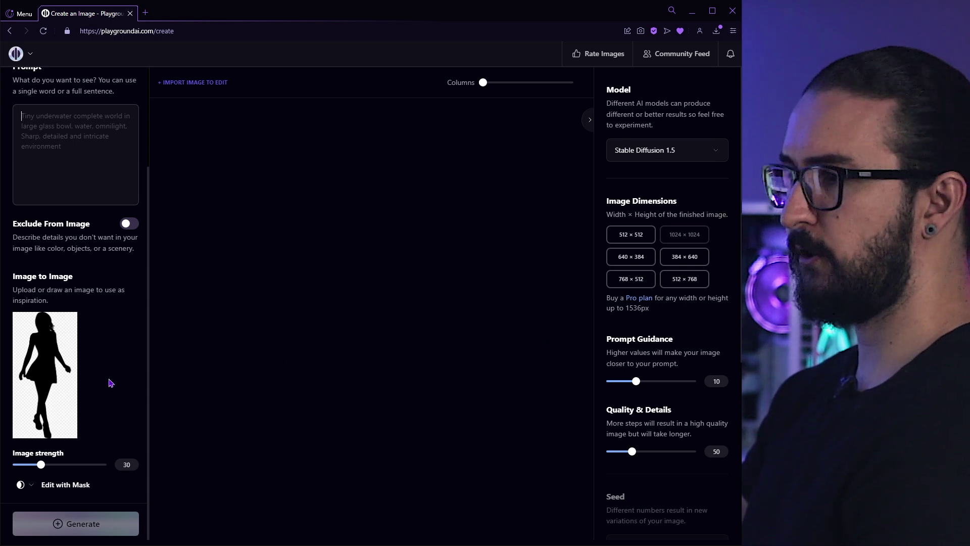
{"action": "left_click", "coordinate": [50, 483]}
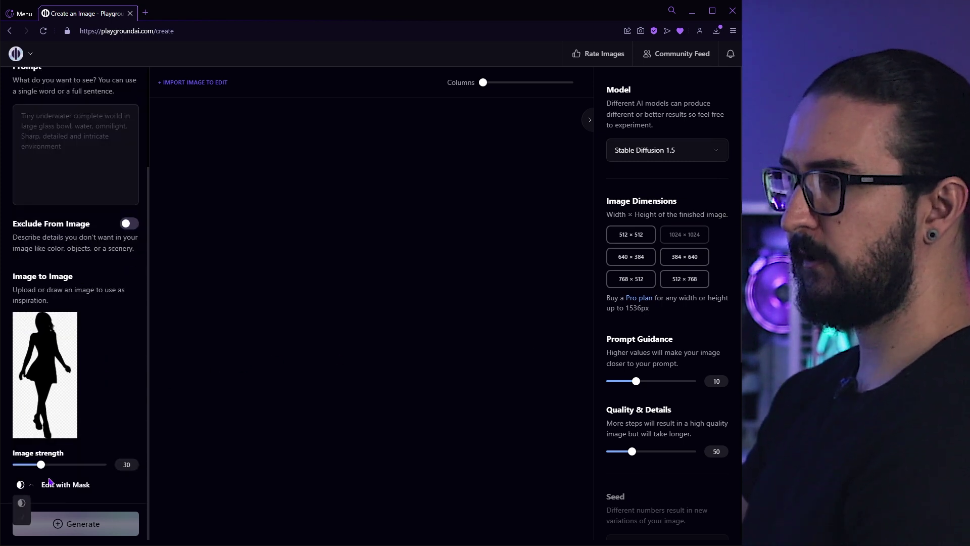
{"action": "left_click", "coordinate": [56, 487]}
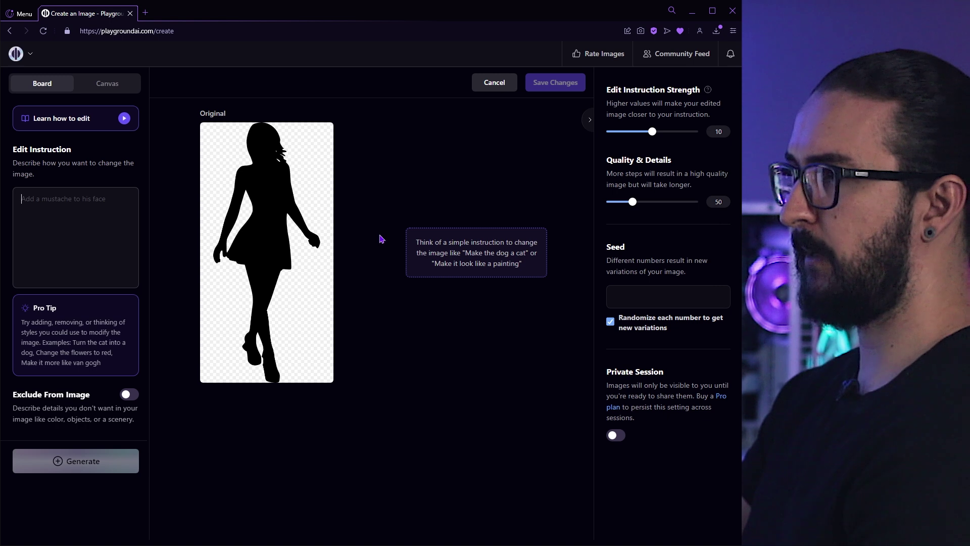
{"action": "key", "text": "Escape"}
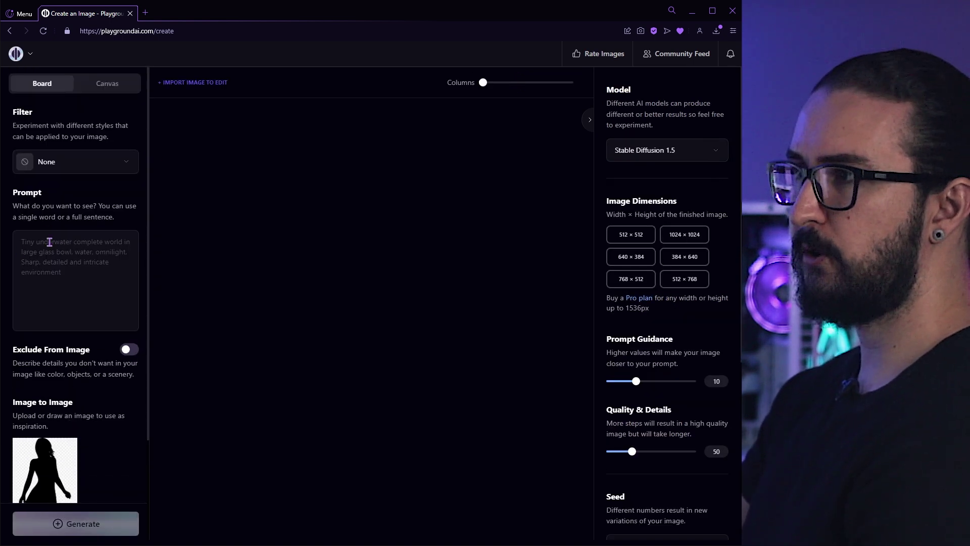
- Choose the RPG 4 filter and enter the prompt "beautiful woman walking throgh shopping center"
{"action": "scroll", "coordinate": [71, 263], "scroll_direction": "down", "scroll_amount": 1}
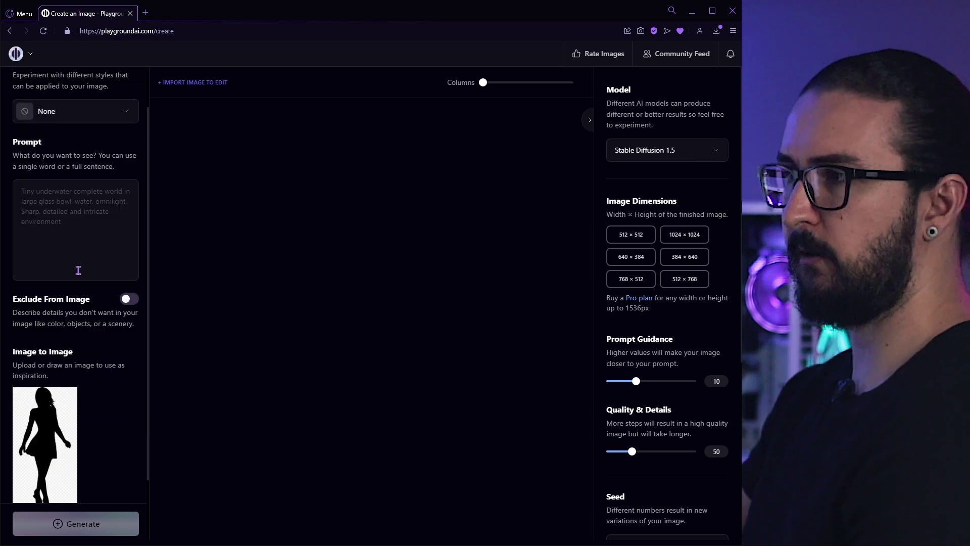
{"action": "scroll", "coordinate": [75, 265], "scroll_direction": "up", "scroll_amount": 1}
{"action": "left_click", "coordinate": [79, 168]}
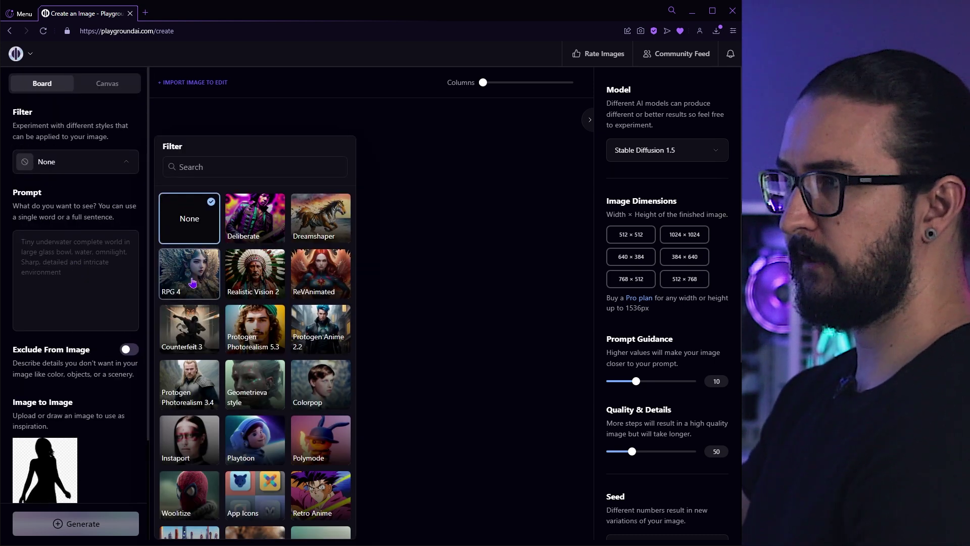
{"action": "left_click", "coordinate": [192, 282]}
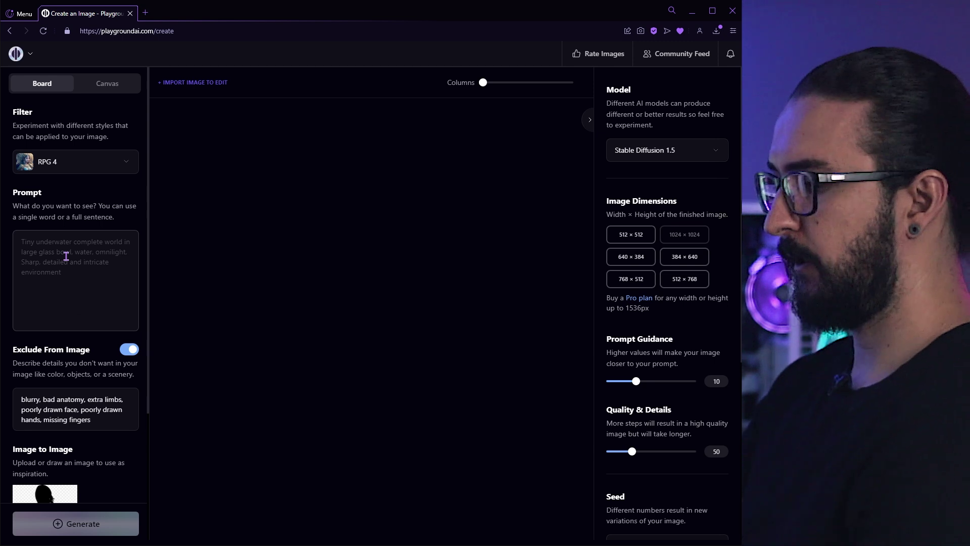
{"action": "type", "text": "beautiful woman walking throgh shopping center"}
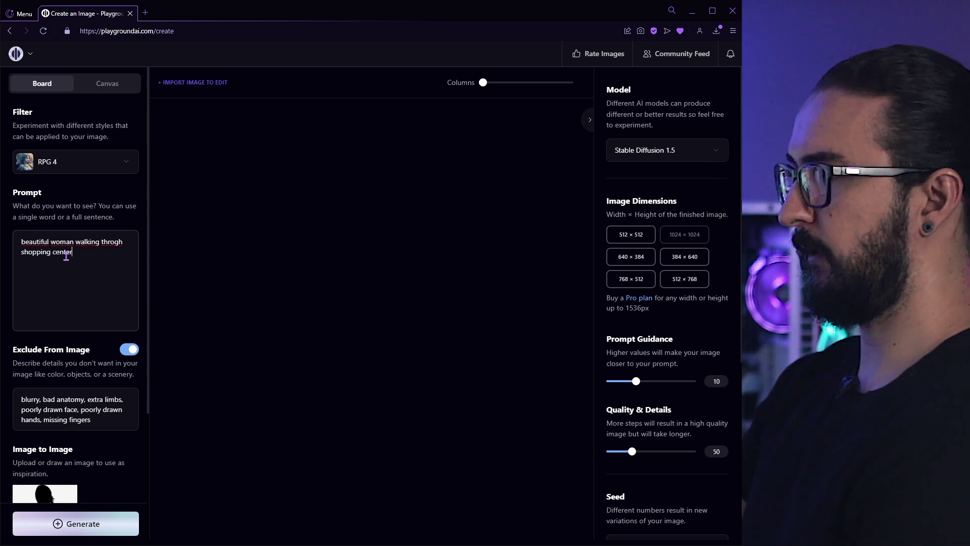
- Set the number of images to 4 and turn on Private Session
{"action": "scroll", "coordinate": [76, 263], "scroll_direction": "down", "scroll_amount": 2}
{"action": "scroll", "coordinate": [76, 262], "scroll_direction": "up", "scroll_amount": 2}
{"action": "scroll", "coordinate": [677, 316], "scroll_direction": "down", "scroll_amount": 5}
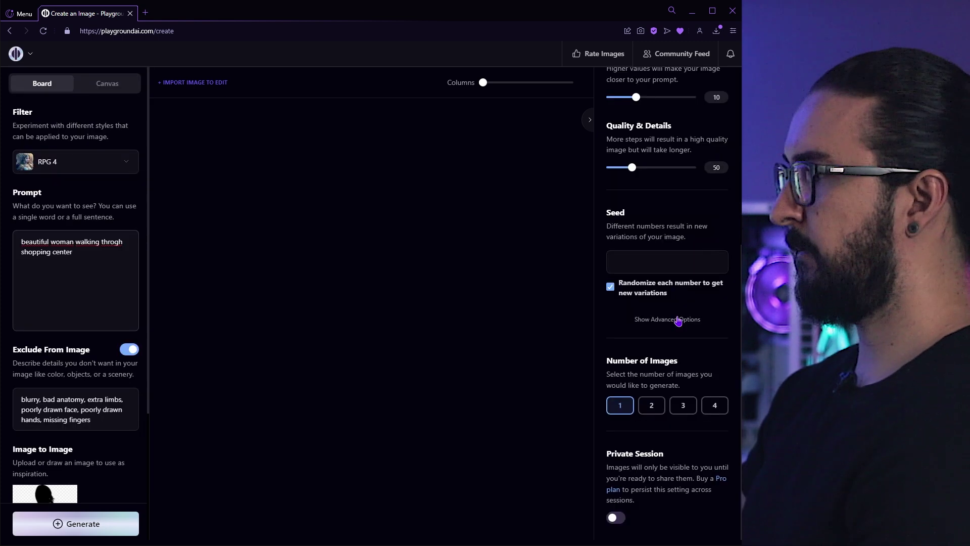
{"action": "left_click", "coordinate": [712, 410]}
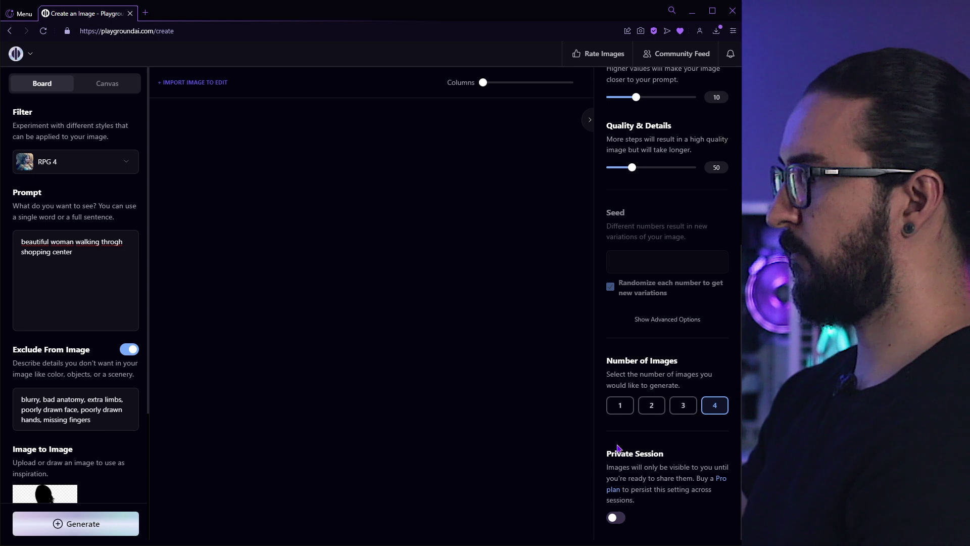
{"action": "left_click", "coordinate": [617, 518]}
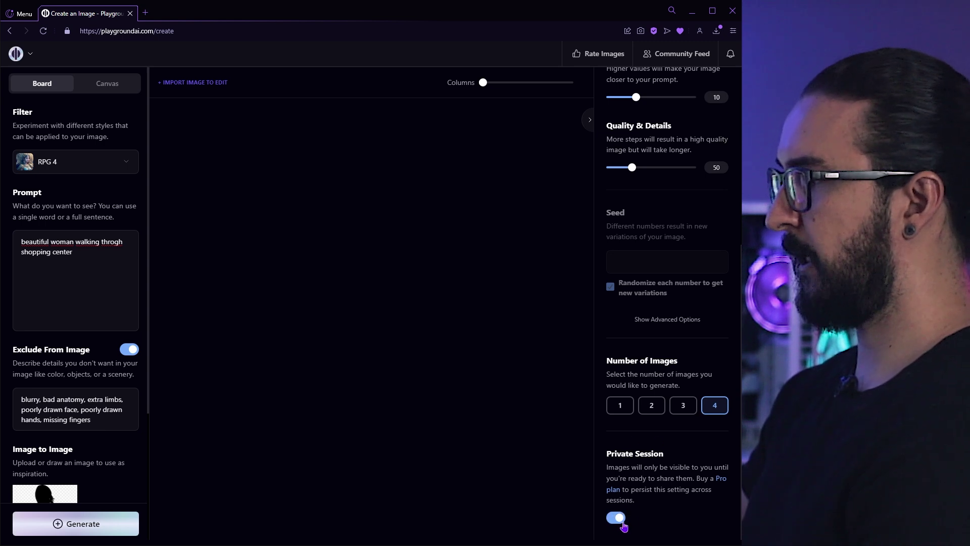
- Generate the images from the silhouette at image strength 30 and look over the results on the board
{"action": "scroll", "coordinate": [102, 396], "scroll_direction": "down", "scroll_amount": 3}
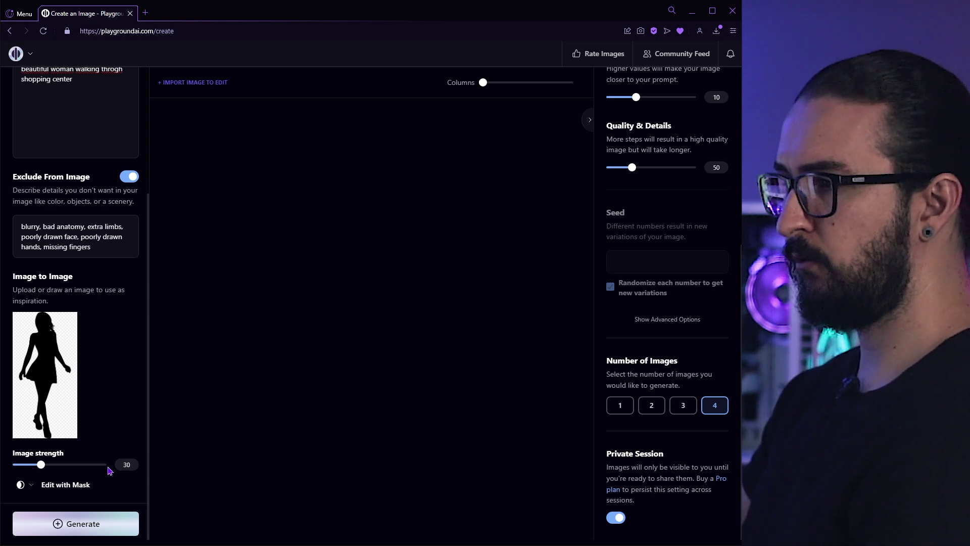
{"action": "mouse_move", "coordinate": [69, 417]}
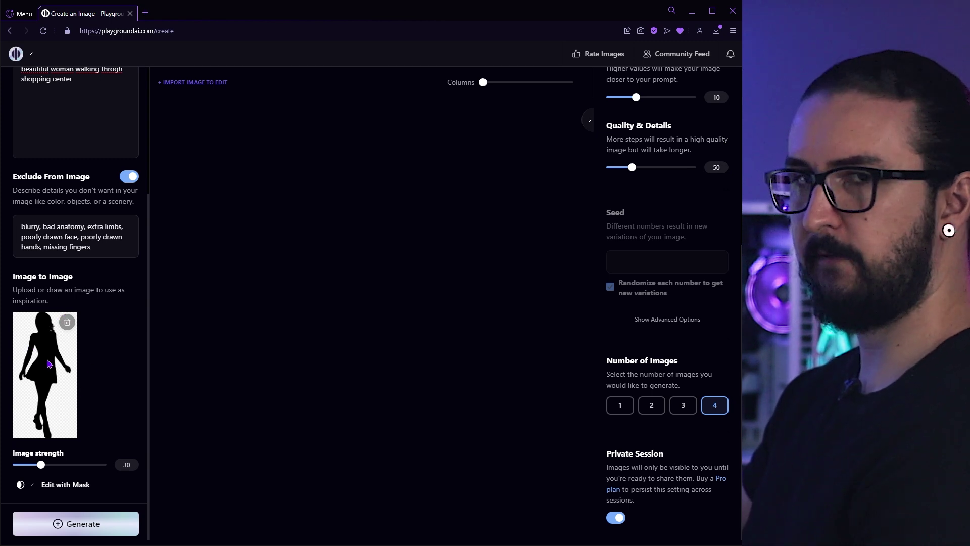
{"action": "mouse_move", "coordinate": [54, 371]}
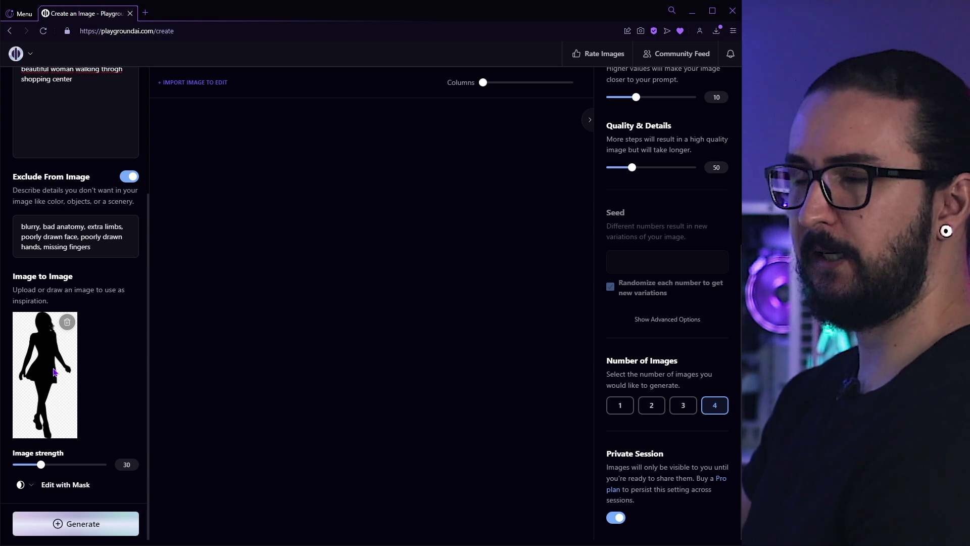
{"action": "left_click", "coordinate": [74, 530]}
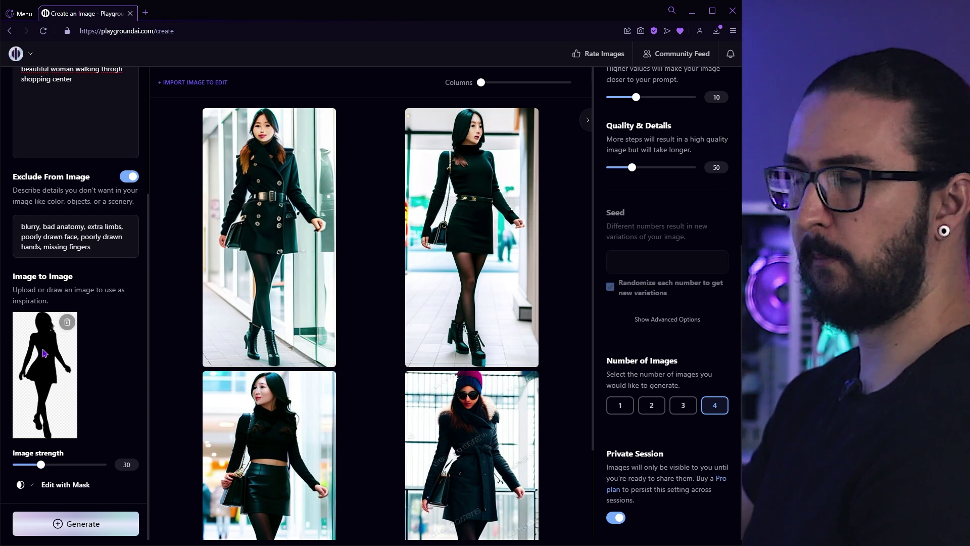
{"action": "scroll", "coordinate": [505, 283], "scroll_direction": "down", "scroll_amount": 1}
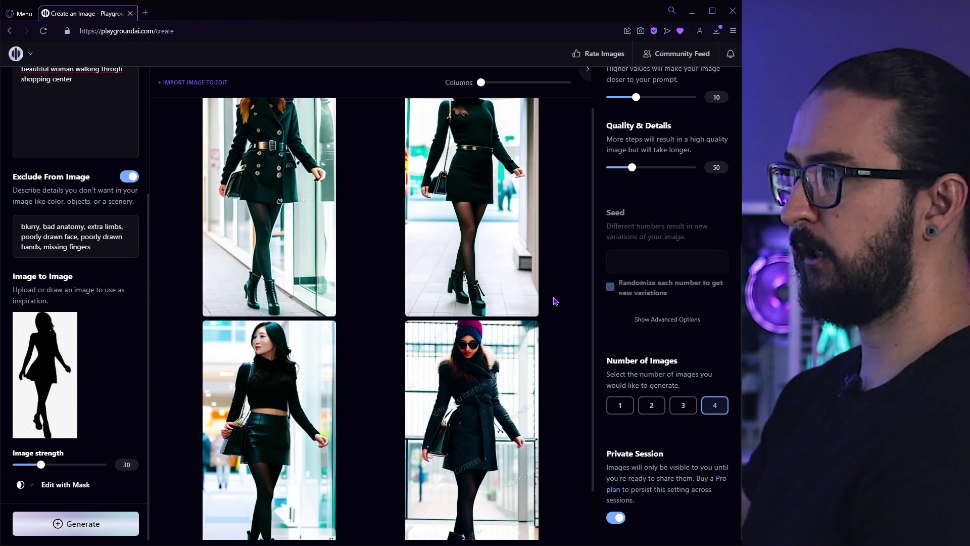
{"action": "scroll", "coordinate": [562, 313], "scroll_direction": "down", "scroll_amount": 1}
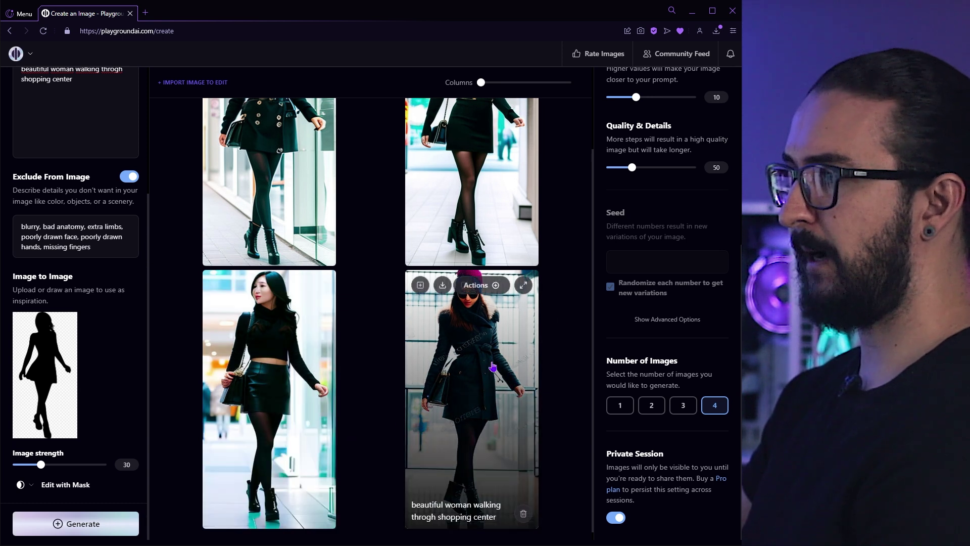
{"action": "scroll", "coordinate": [515, 429], "scroll_direction": "down", "scroll_amount": 1}
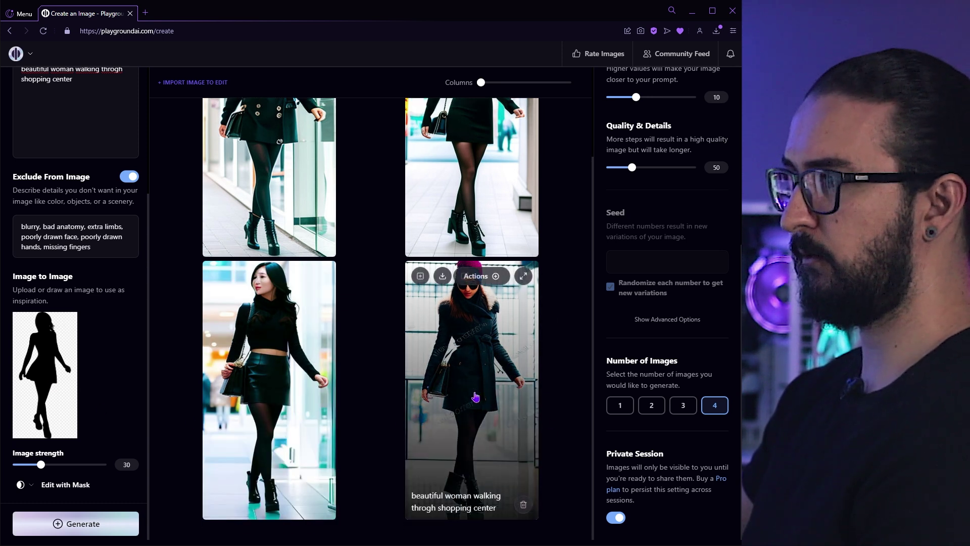
- Raise the image strength to 100, generate again and compare the new images with the earlier ones
{"action": "scroll", "coordinate": [322, 329], "scroll_direction": "up", "scroll_amount": 2}
{"action": "left_click_drag", "start_coordinate": [40, 464], "coordinate": [115, 470]}
{"action": "left_click", "coordinate": [101, 523]}
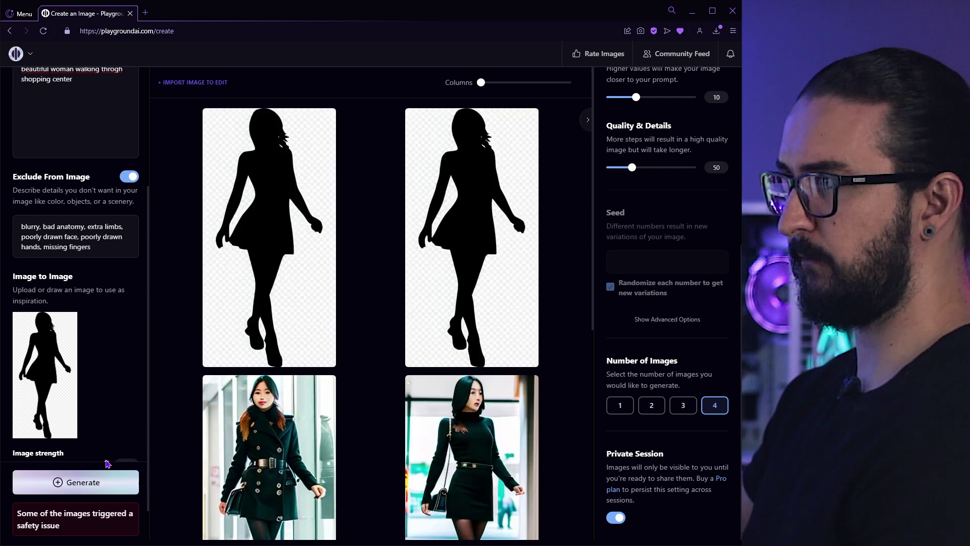
{"action": "scroll", "coordinate": [308, 246], "scroll_direction": "down", "scroll_amount": 7}
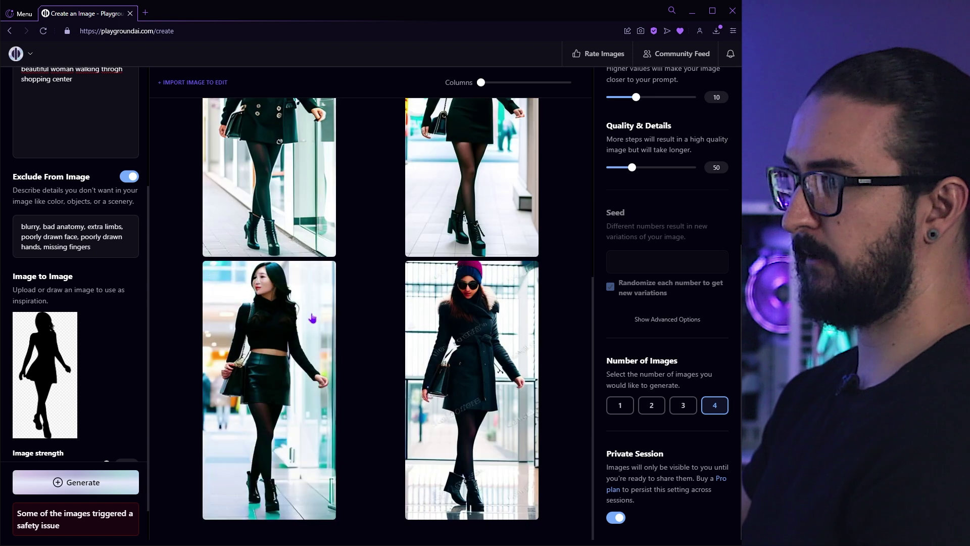
{"action": "scroll", "coordinate": [472, 275], "scroll_direction": "up", "scroll_amount": 7}
- Show the board in four columns and generate another set with the image strength lowered to 10
{"action": "left_click_drag", "start_coordinate": [481, 83], "coordinate": [526, 89]}
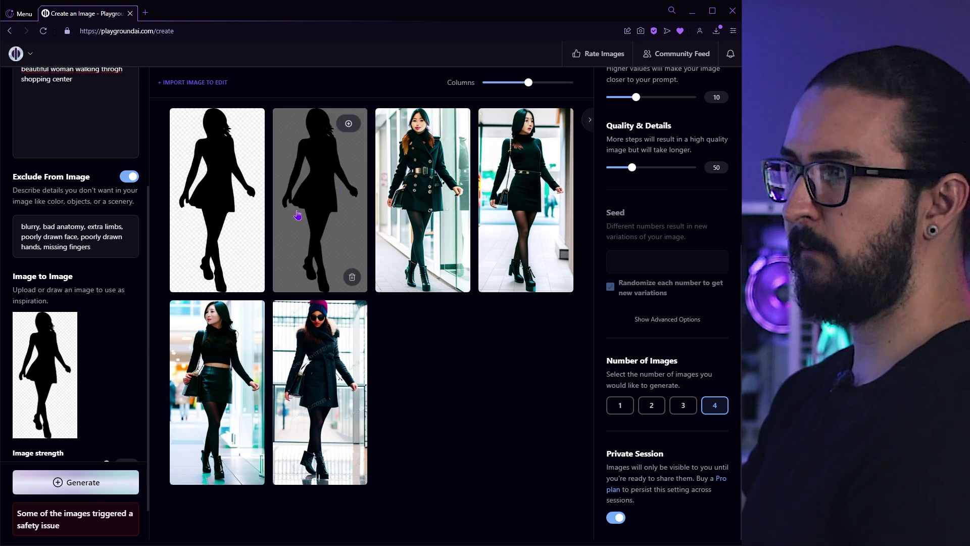
{"action": "scroll", "coordinate": [112, 459], "scroll_direction": "down", "scroll_amount": 1}
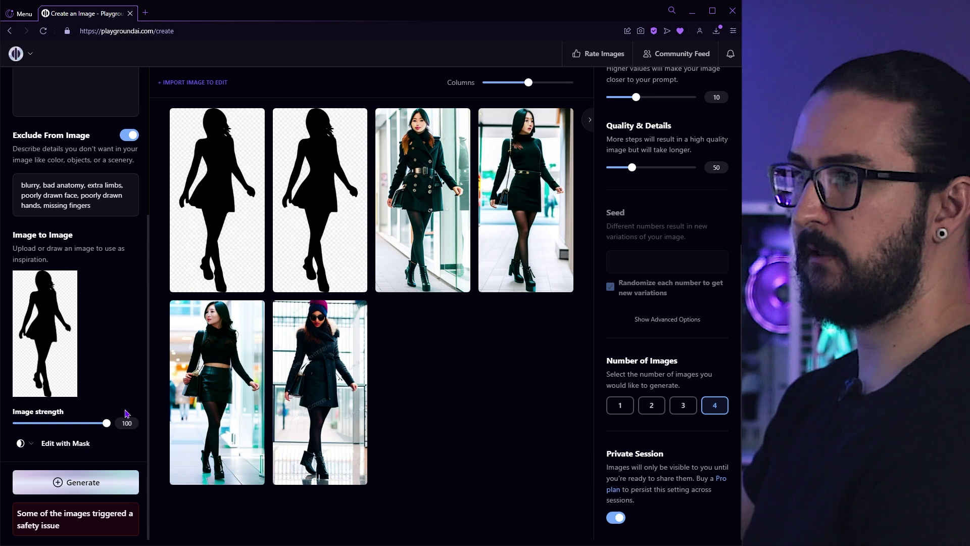
{"action": "left_click_drag", "start_coordinate": [105, 426], "coordinate": [29, 424]}
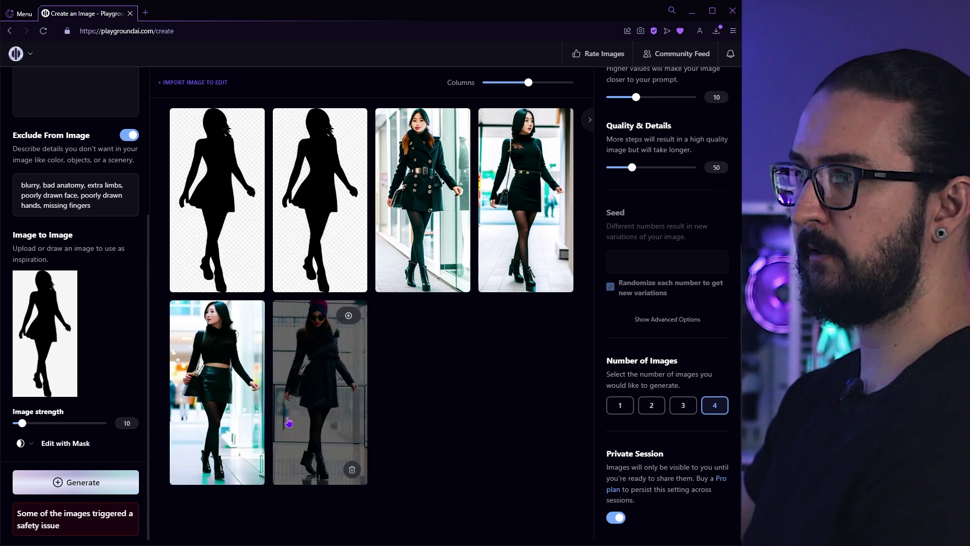
{"action": "left_click", "coordinate": [70, 482]}
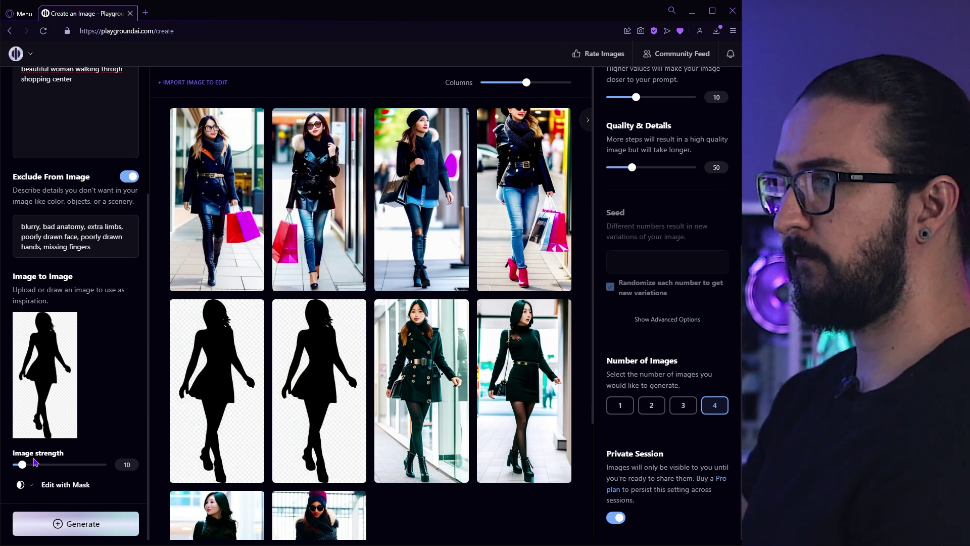
{"action": "mouse_move", "coordinate": [23, 343]}
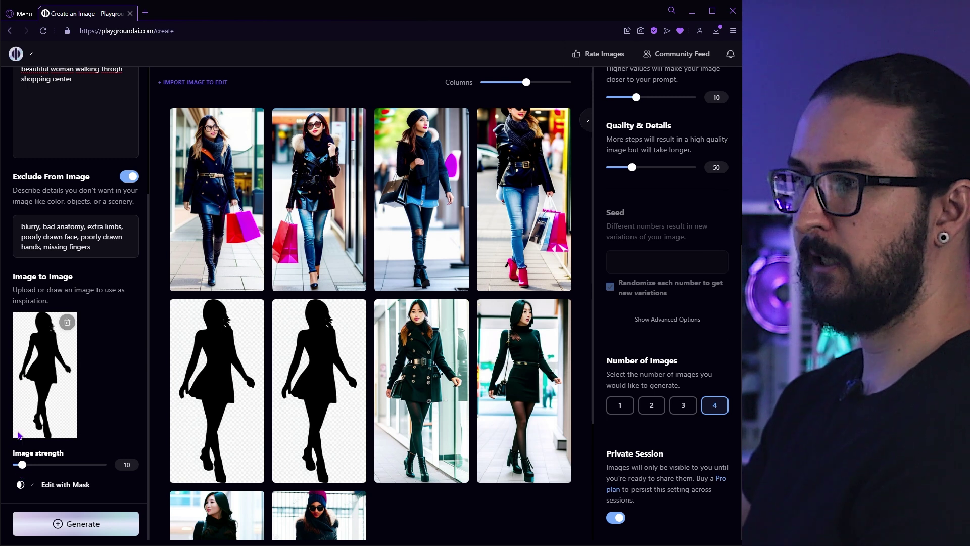
{"action": "left_click_drag", "start_coordinate": [25, 469], "coordinate": [32, 468]}
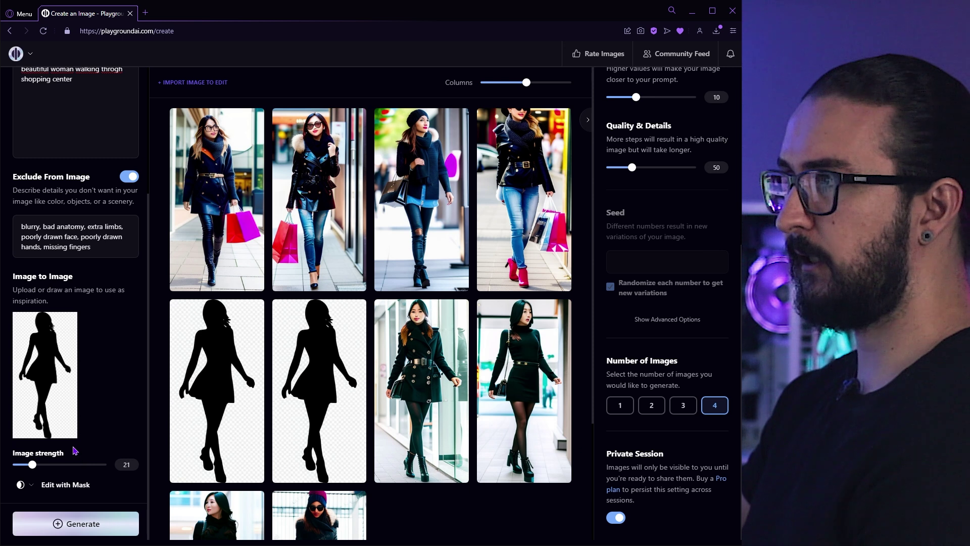
{"action": "left_click", "coordinate": [60, 486]}
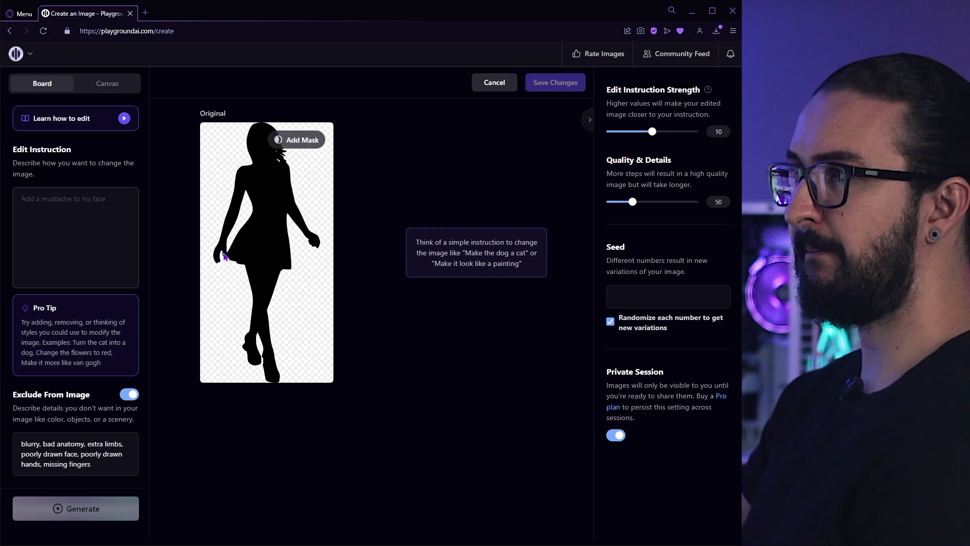
{"action": "key", "text": "Escape"}
- Copy the prompt into the silhouette's Edit with Mask view as the edit instruction and generate the edit
{"action": "left_click_drag", "start_coordinate": [73, 252], "coordinate": [17, 238]}
{"action": "key", "text": "ctrl+c"}
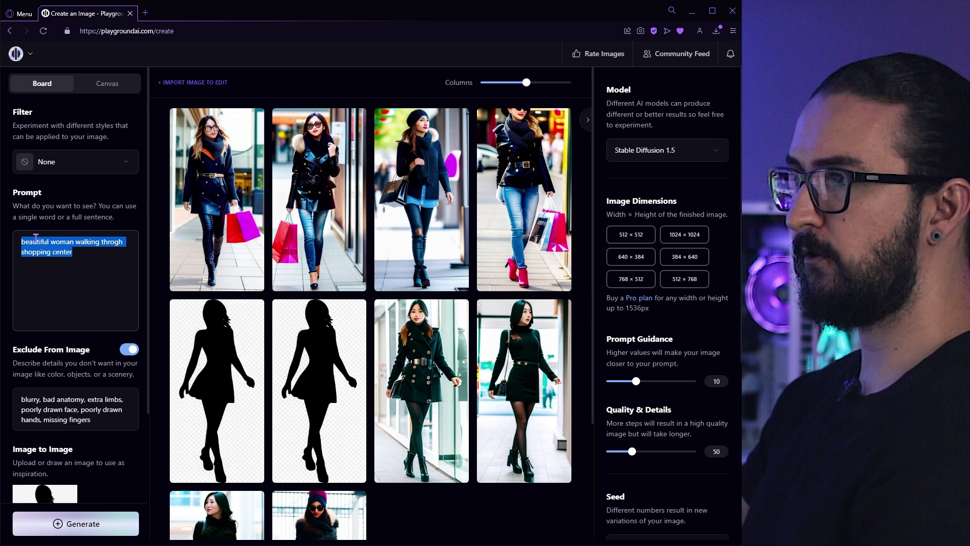
{"action": "scroll", "coordinate": [76, 296], "scroll_direction": "down", "scroll_amount": 3}
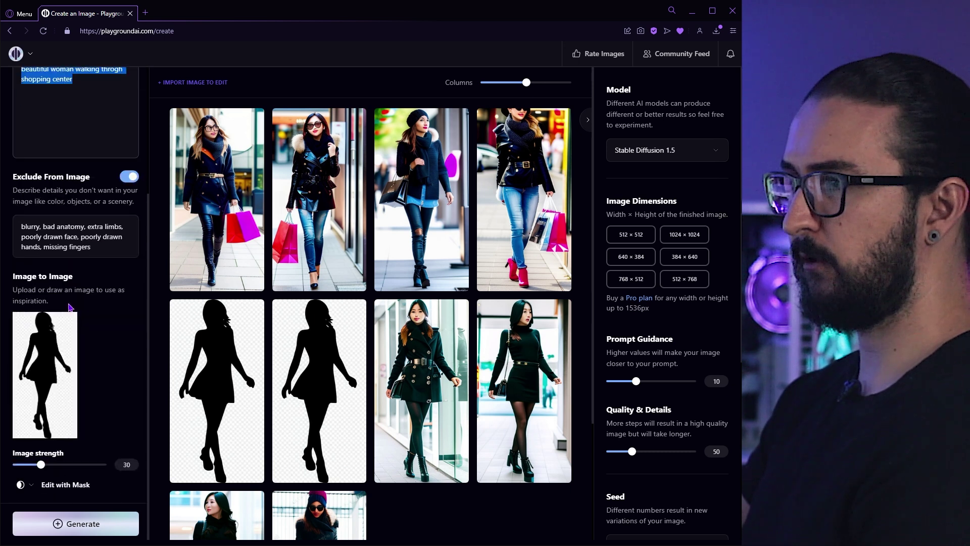
{"action": "left_click", "coordinate": [73, 485]}
{"action": "key", "text": "ctrl+v"}
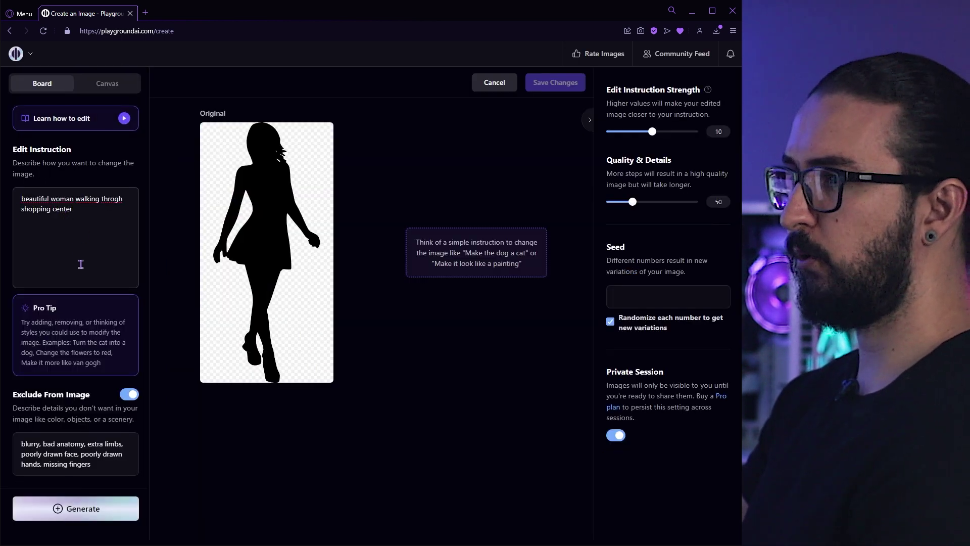
{"action": "left_click", "coordinate": [77, 508]}
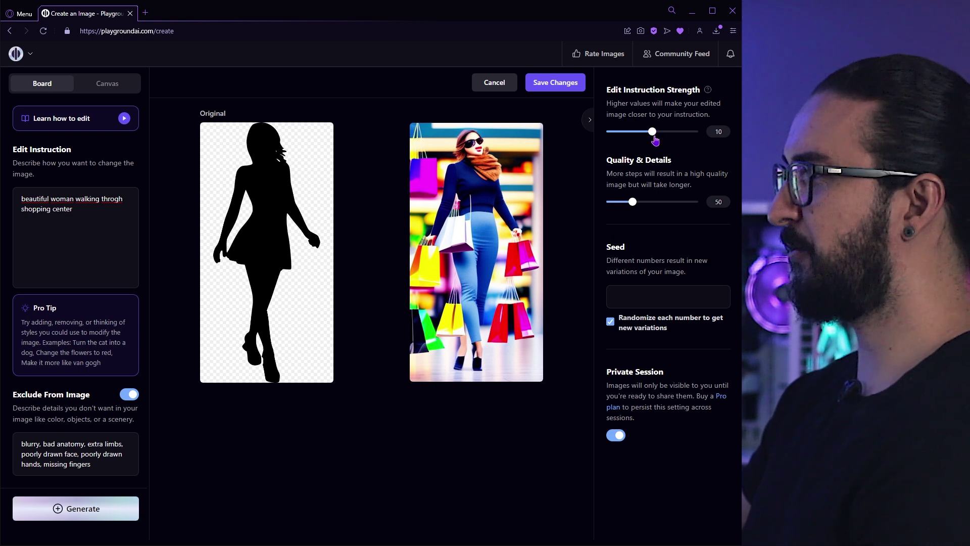
- Mask the silhouette's legs and generate the edit, and add the head to the mask and generate again
{"action": "mouse_move", "coordinate": [281, 140]}
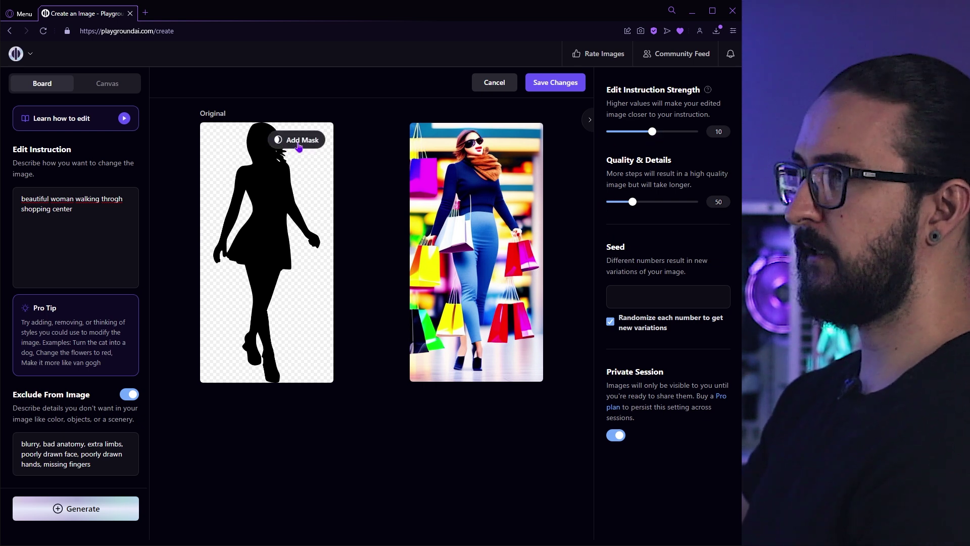
{"action": "left_click", "coordinate": [293, 144]}
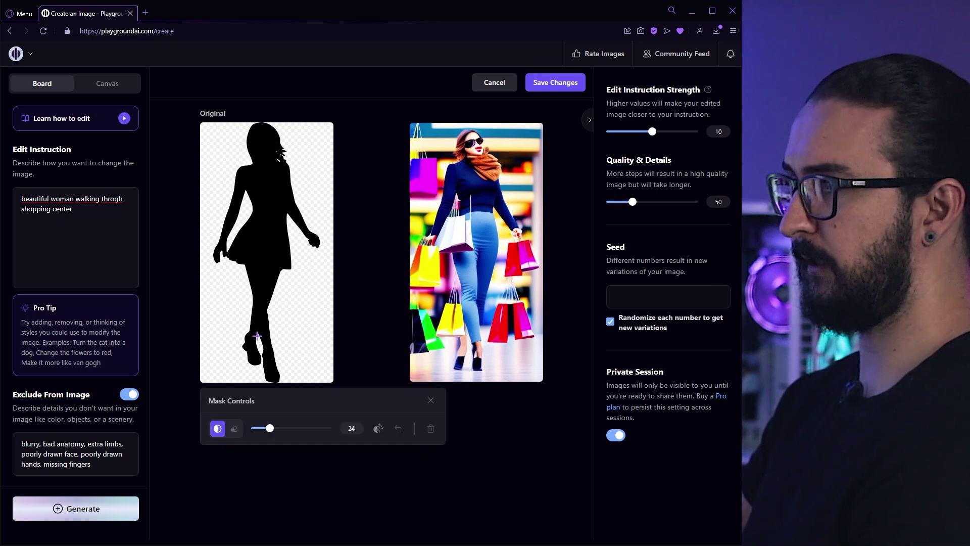
{"action": "mouse_move", "coordinate": [253, 361]}
{"action": "left_mouse_down"}
{"action": "mouse_move", "coordinate": [253, 336]}
{"action": "mouse_move", "coordinate": [251, 354]}
{"action": "mouse_move", "coordinate": [252, 336]}
{"action": "mouse_move", "coordinate": [266, 361]}
{"action": "mouse_move", "coordinate": [250, 326]}
{"action": "mouse_move", "coordinate": [268, 316]}
{"action": "mouse_move", "coordinate": [250, 306]}
{"action": "mouse_move", "coordinate": [267, 279]}
{"action": "left_mouse_up"}
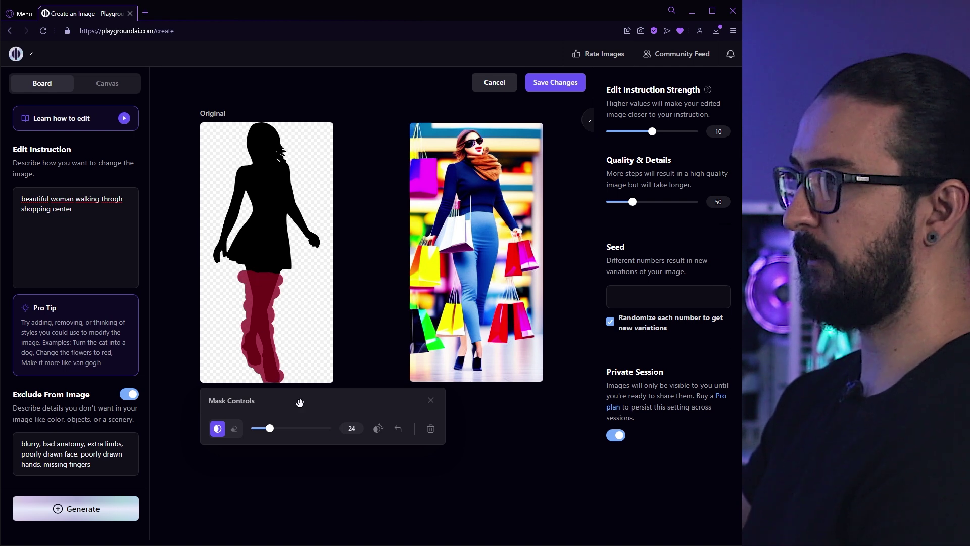
{"action": "key", "text": "ctrl+Return"}
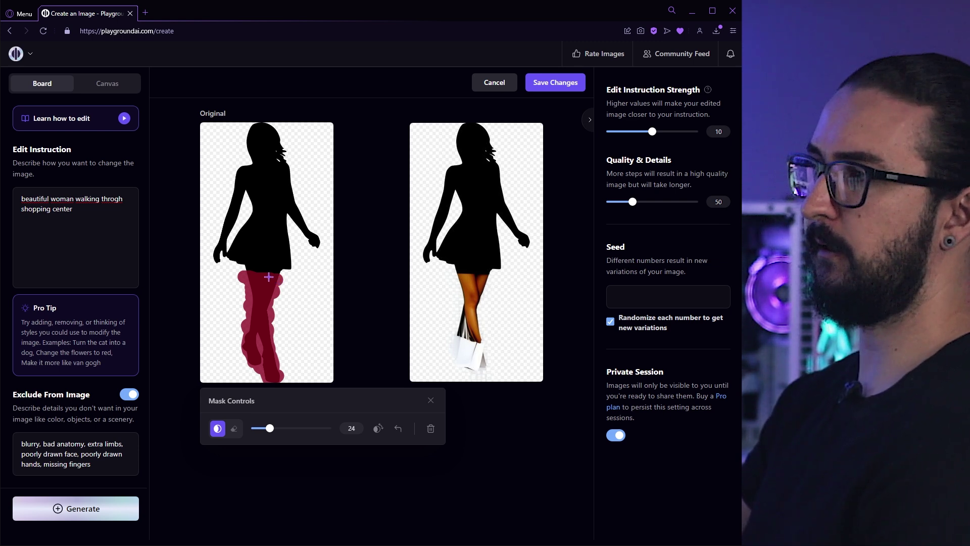
{"action": "mouse_move", "coordinate": [253, 140]}
{"action": "left_mouse_down"}
{"action": "mouse_move", "coordinate": [259, 160]}
{"action": "mouse_move", "coordinate": [280, 149]}
{"action": "mouse_move", "coordinate": [268, 130]}
{"action": "mouse_move", "coordinate": [247, 128]}
{"action": "mouse_move", "coordinate": [269, 147]}
{"action": "left_mouse_up"}
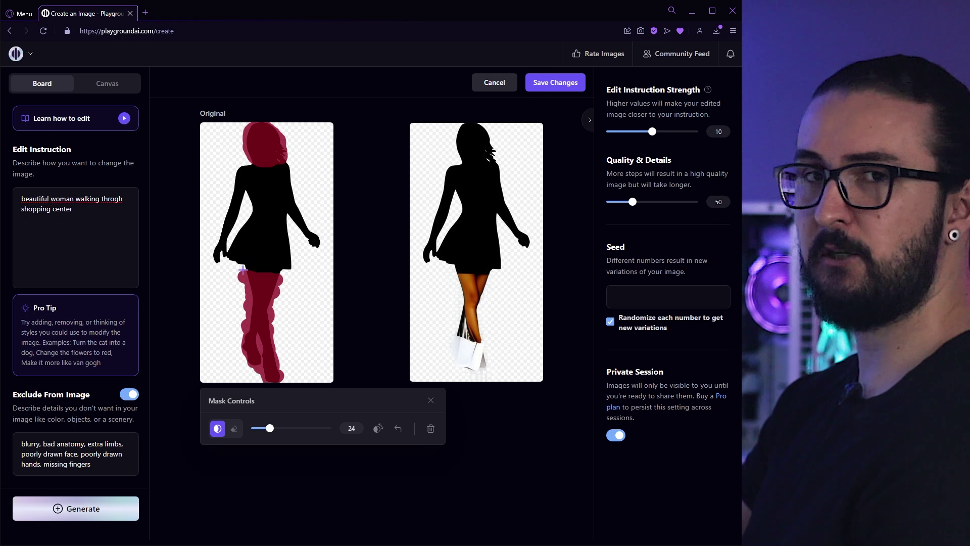
{"action": "left_click", "coordinate": [101, 508]}
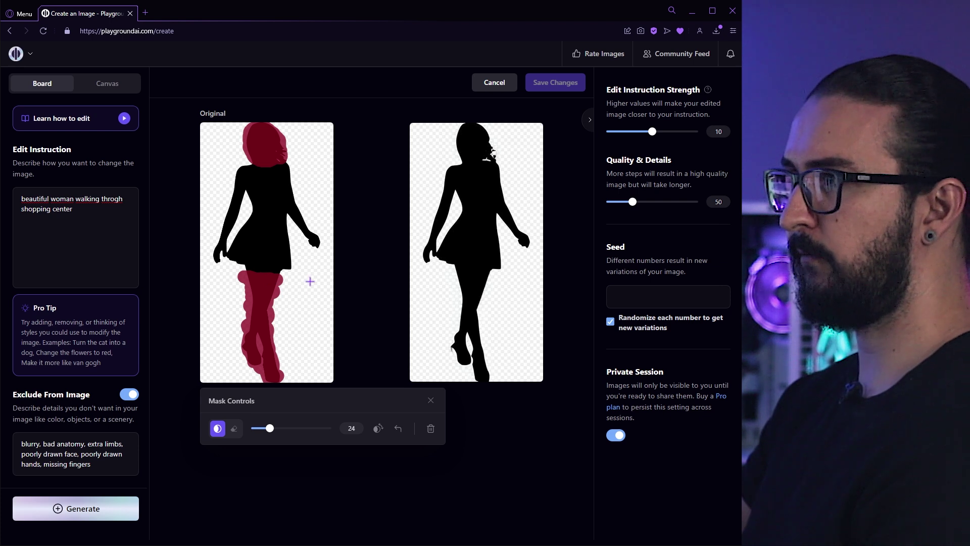
- Replace the mask with one over the silhouette's dress and generate with the edit instruction "red dress"
{"action": "left_click", "coordinate": [179, 411]}
{"action": "left_click", "coordinate": [289, 140]}
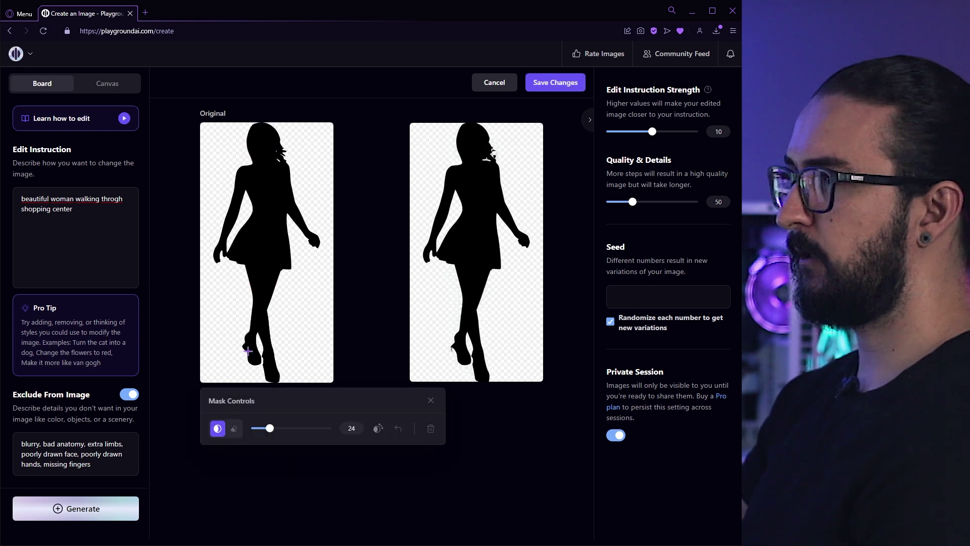
{"action": "mouse_move", "coordinate": [231, 261]}
{"action": "left_mouse_down"}
{"action": "mouse_move", "coordinate": [288, 266]}
{"action": "mouse_move", "coordinate": [281, 205]}
{"action": "mouse_move", "coordinate": [284, 257]}
{"action": "mouse_move", "coordinate": [251, 252]}
{"action": "mouse_move", "coordinate": [252, 192]}
{"action": "mouse_move", "coordinate": [242, 172]}
{"action": "mouse_move", "coordinate": [286, 166]}
{"action": "mouse_move", "coordinate": [269, 217]}
{"action": "mouse_move", "coordinate": [267, 183]}
{"action": "mouse_move", "coordinate": [261, 242]}
{"action": "mouse_move", "coordinate": [258, 214]}
{"action": "mouse_move", "coordinate": [245, 250]}
{"action": "mouse_move", "coordinate": [273, 243]}
{"action": "left_mouse_up"}
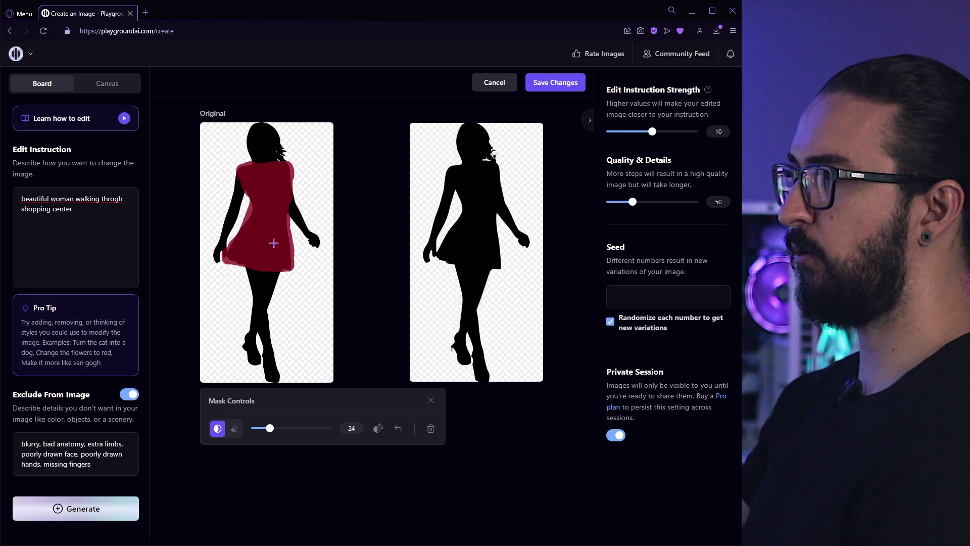
{"action": "left_click_drag", "start_coordinate": [76, 210], "coordinate": [7, 198]}
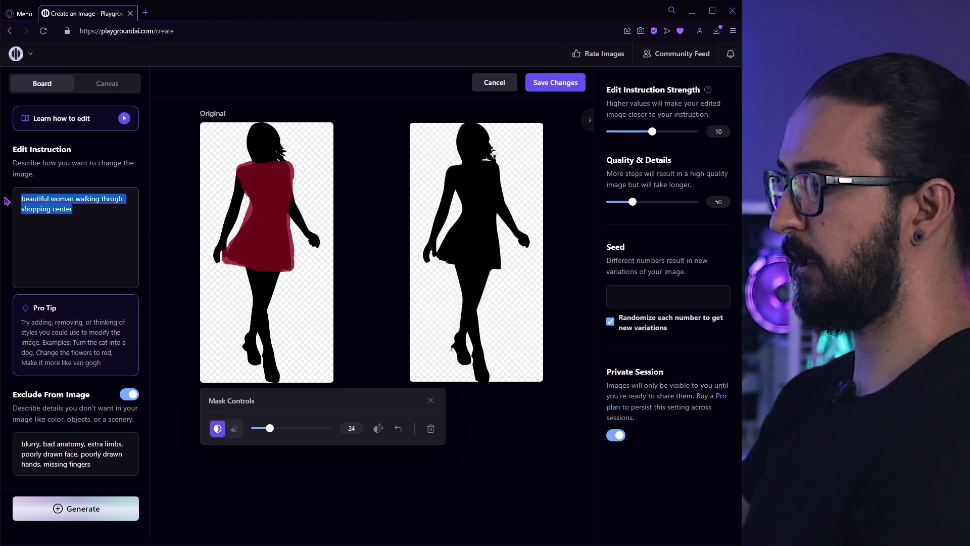
{"action": "type", "text": "red dress"}
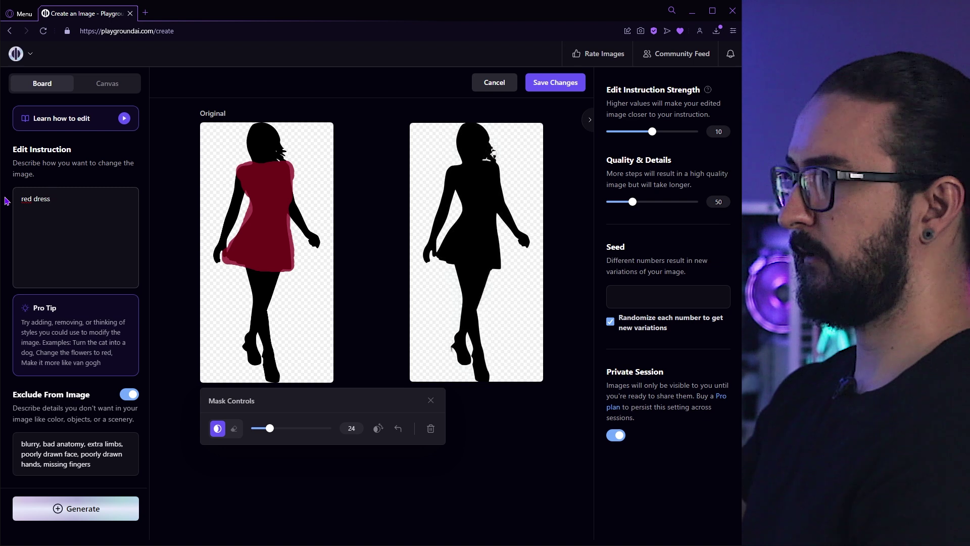
{"action": "left_click", "coordinate": [77, 508]}
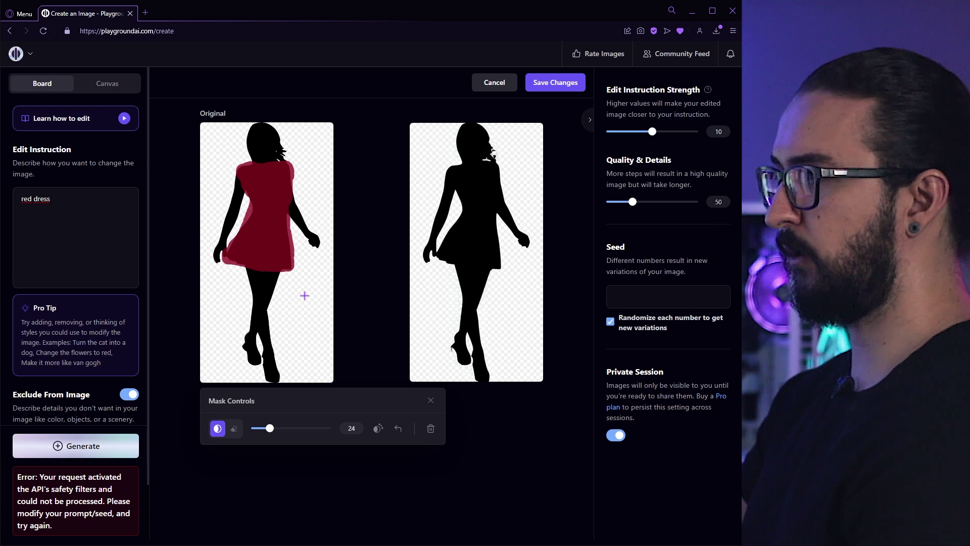
- Set the mask eraser to size 17, and extend the mask over the legs and feet with the brush enlarged up to 51
{"action": "scroll", "coordinate": [101, 354], "scroll_direction": "down", "scroll_amount": 2}
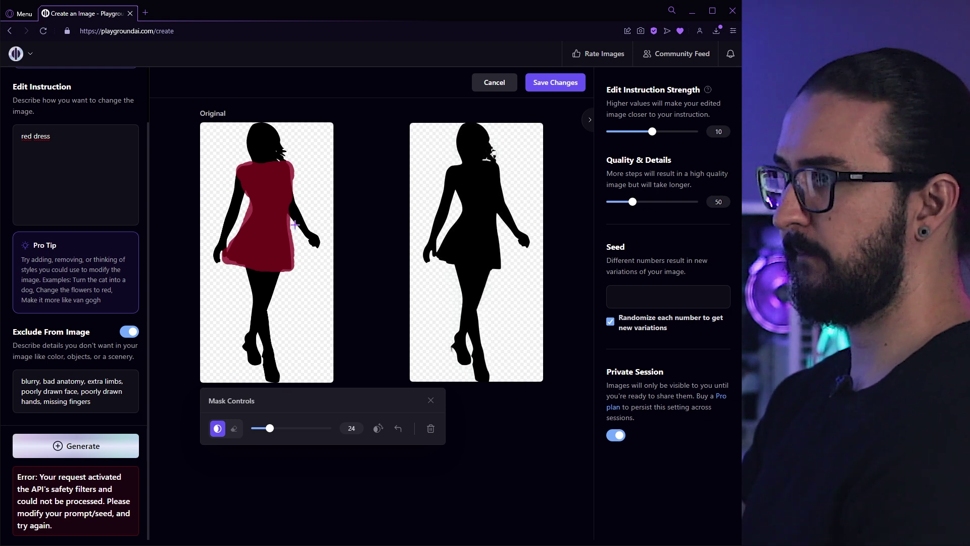
{"action": "left_click", "coordinate": [235, 429]}
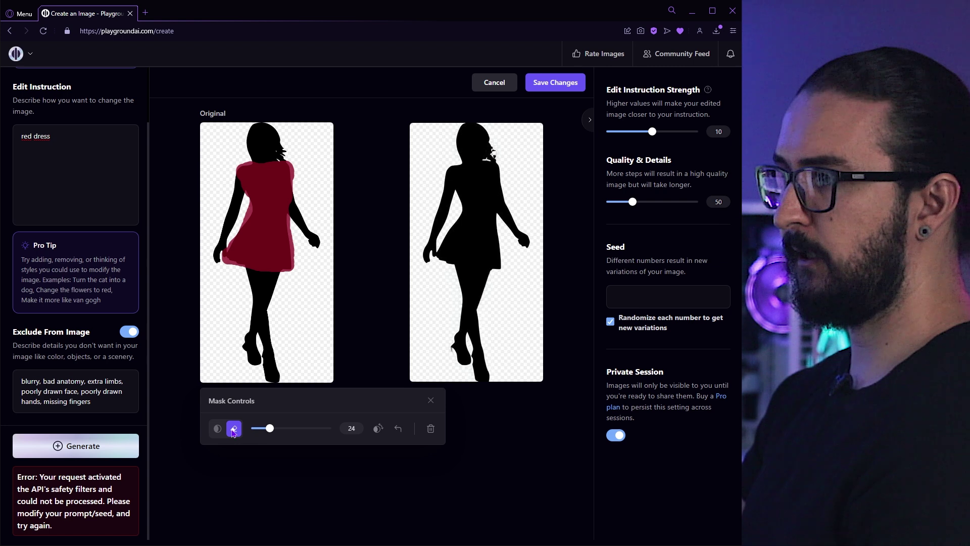
{"action": "mouse_move", "coordinate": [269, 428]}
{"action": "left_mouse_down"}
{"action": "mouse_move", "coordinate": [320, 428]}
{"action": "mouse_move", "coordinate": [264, 428]}
{"action": "left_mouse_up"}
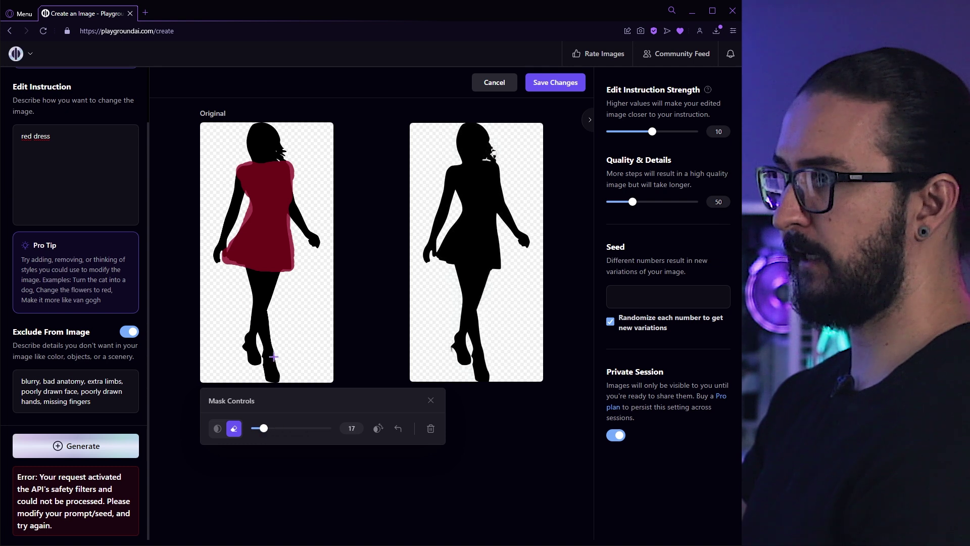
{"action": "left_click", "coordinate": [217, 427]}
{"action": "left_click", "coordinate": [259, 303]}
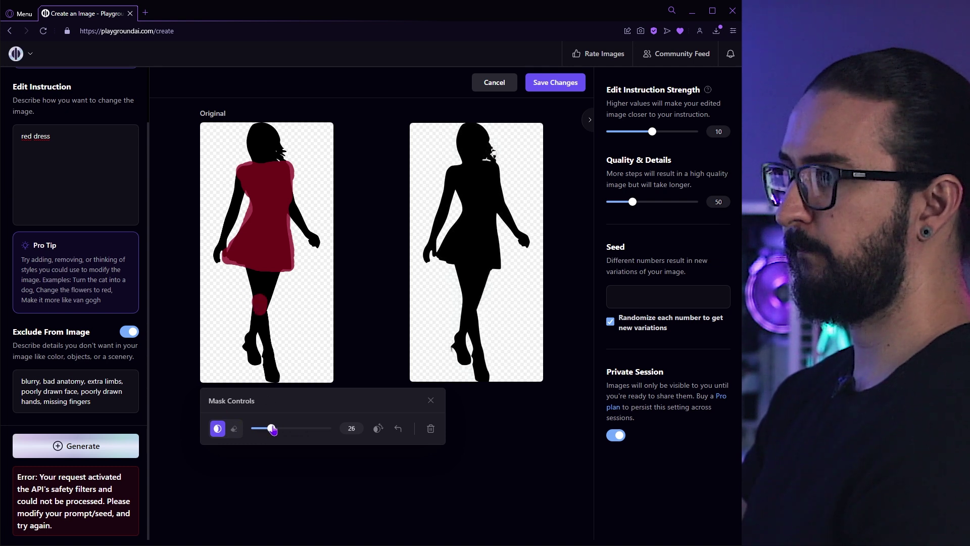
{"action": "mouse_move", "coordinate": [257, 332]}
{"action": "left_mouse_down"}
{"action": "mouse_move", "coordinate": [253, 282]}
{"action": "mouse_move", "coordinate": [269, 281]}
{"action": "mouse_move", "coordinate": [265, 377]}
{"action": "left_mouse_up"}
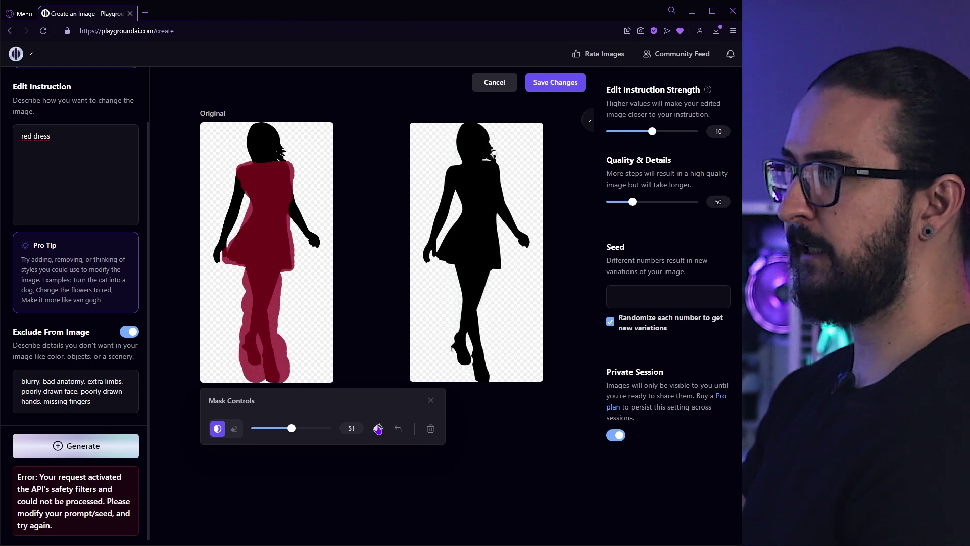
- Invert the mask, undo the mask strokes, and revert the inversion to leave the silhouette unmasked
{"action": "left_click", "coordinate": [378, 429]}
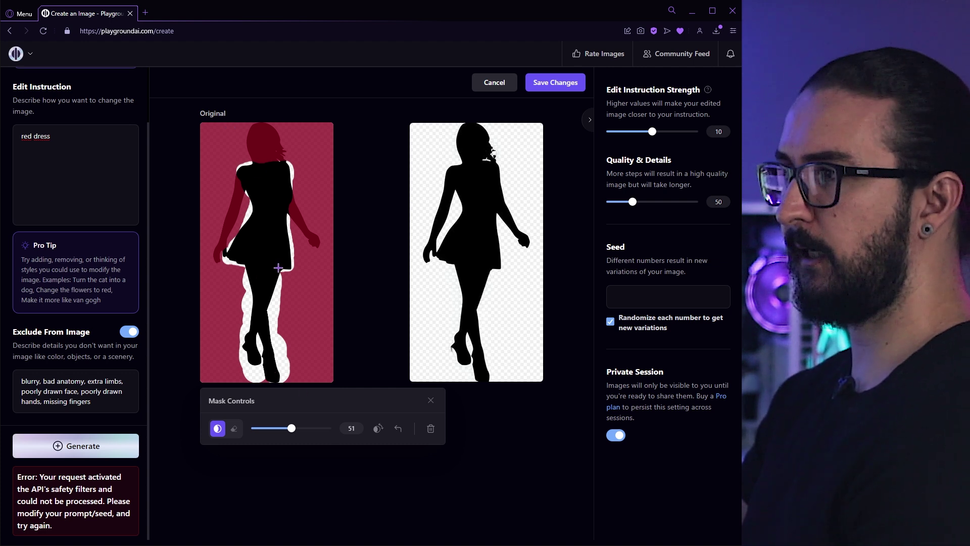
{"action": "left_click", "coordinate": [399, 429]}
{"action": "left_click", "coordinate": [400, 431]}
{"action": "left_click", "coordinate": [399, 430]}
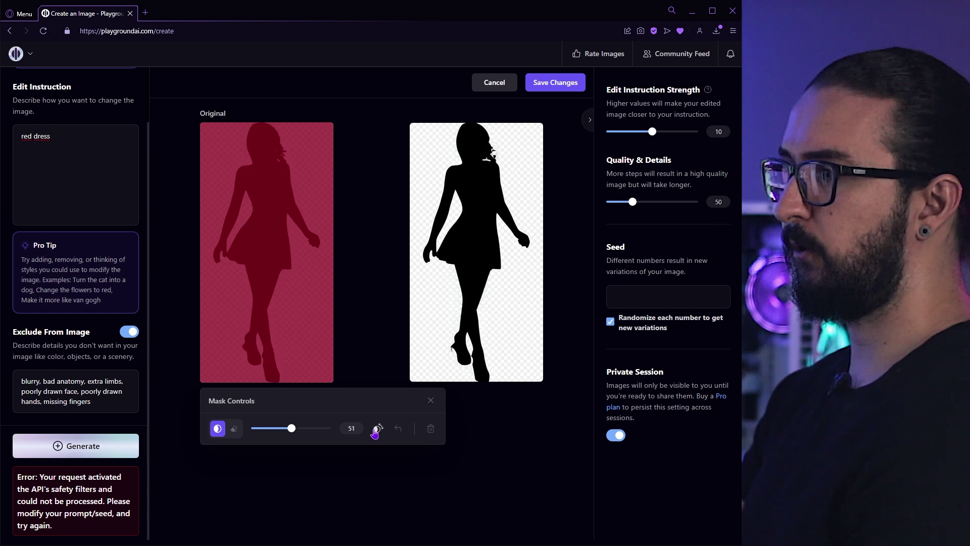
{"action": "left_click", "coordinate": [399, 430]}
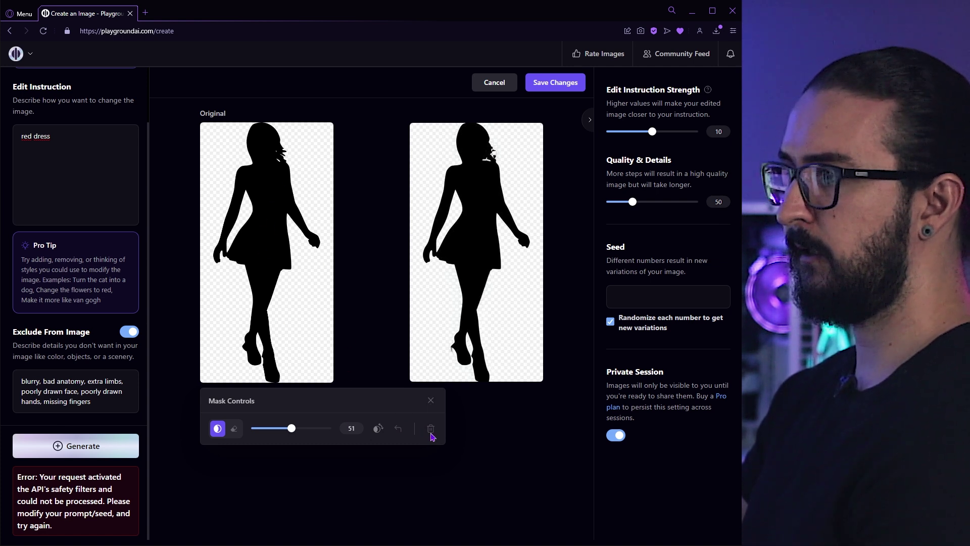
- Close the mask controls and cancel the silhouette edit without saving to return to the board
{"action": "left_click", "coordinate": [431, 402]}
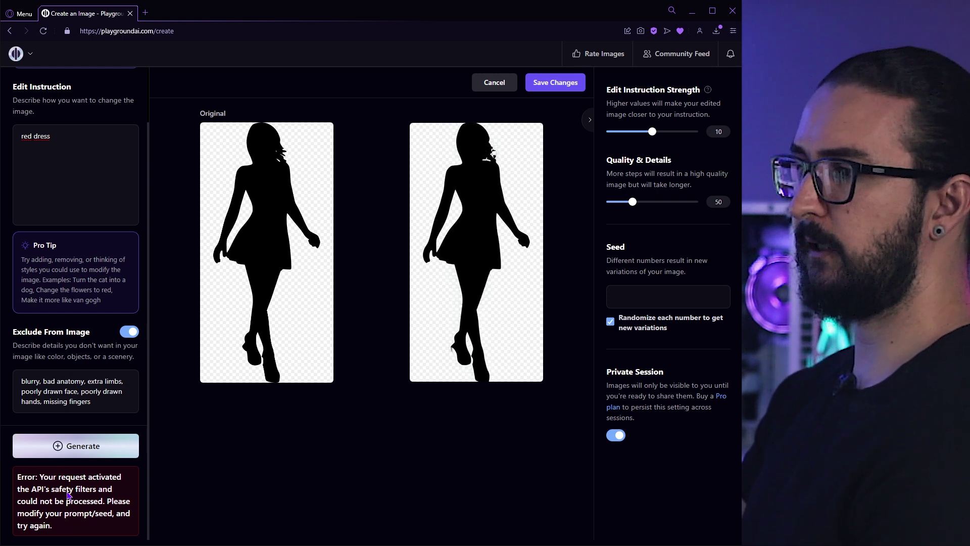
{"action": "mouse_move", "coordinate": [305, 254]}
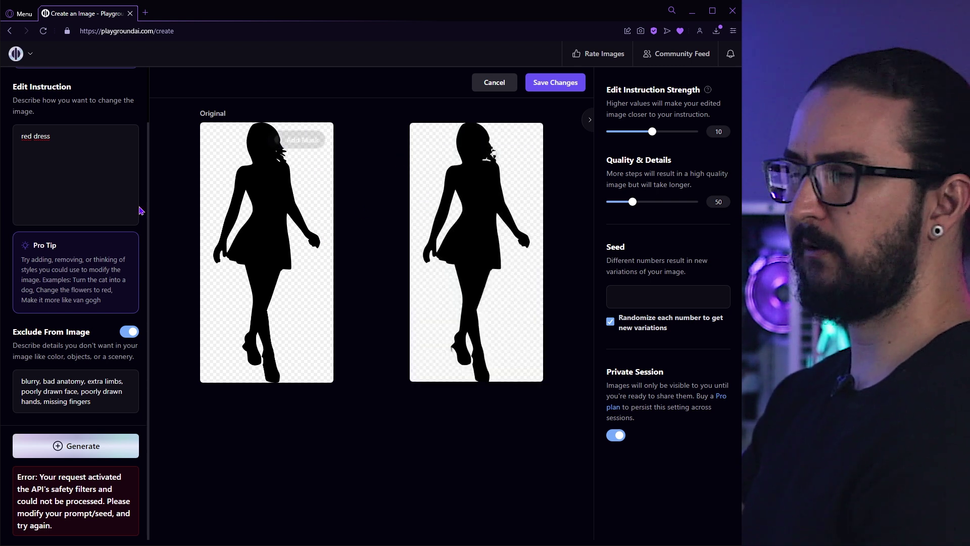
{"action": "scroll", "coordinate": [56, 228], "scroll_direction": "up", "scroll_amount": 2}
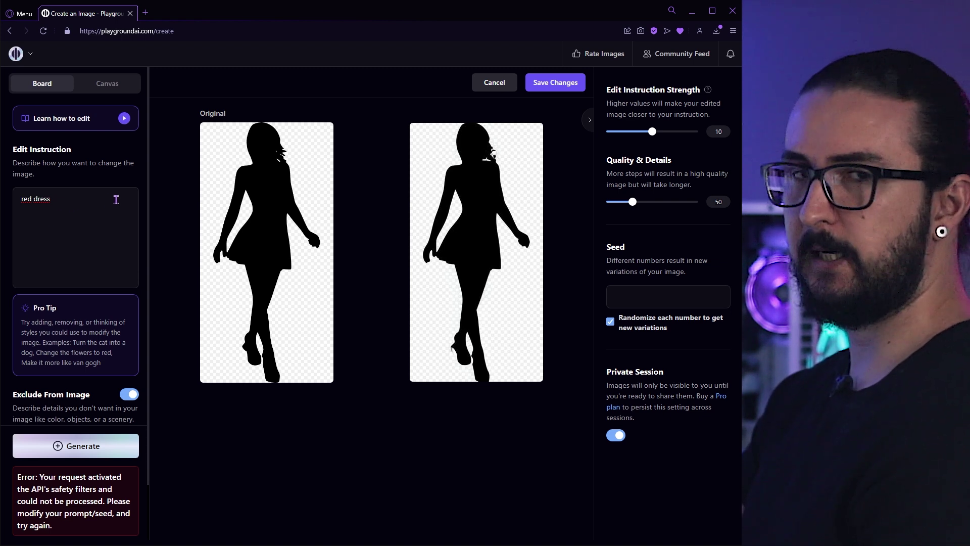
{"action": "mouse_move", "coordinate": [263, 247]}
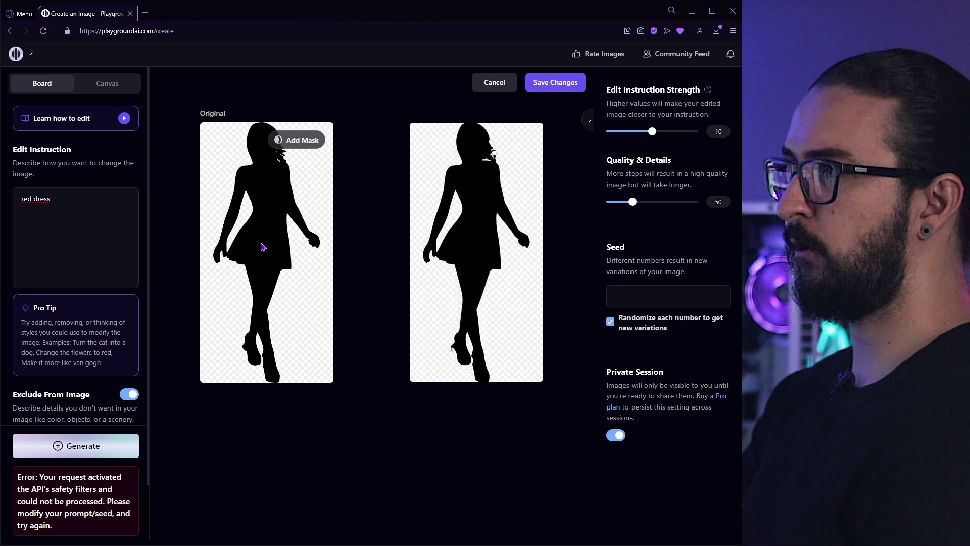
{"action": "left_click", "coordinate": [494, 82]}
- Look through the Account and Preferences sections of the settings and close them without changes
{"action": "left_click", "coordinate": [19, 54]}
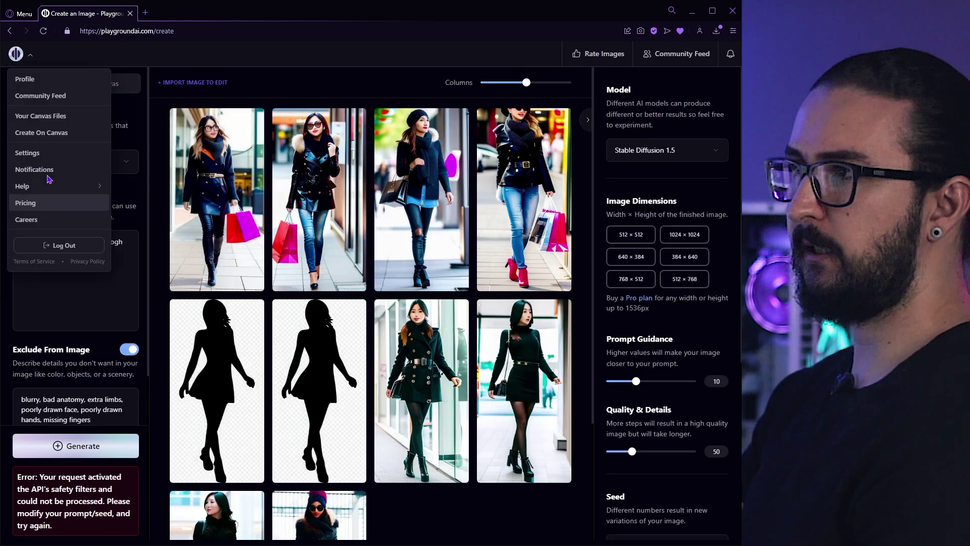
{"action": "left_click", "coordinate": [44, 158]}
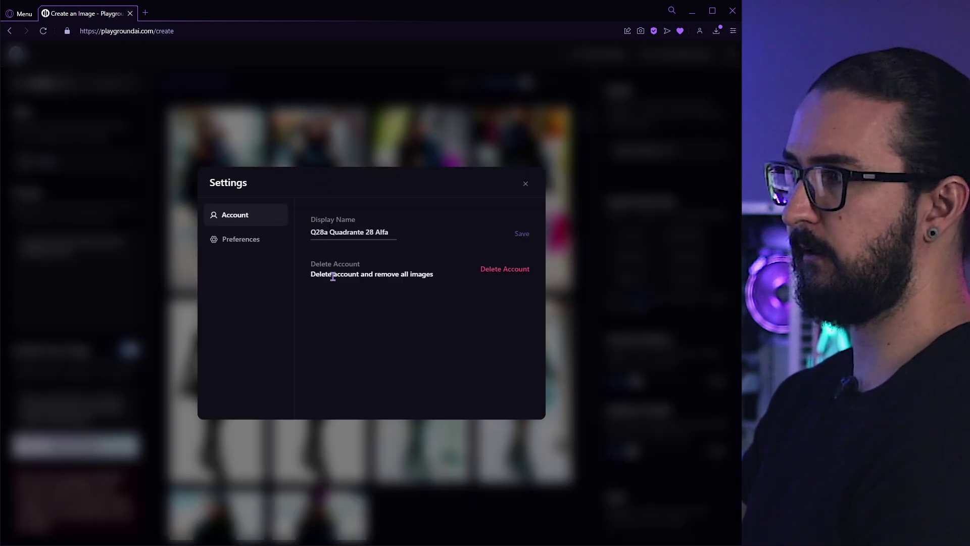
{"action": "left_click", "coordinate": [238, 244]}
{"action": "key", "text": "Escape"}
- Open the list of account and site pages
{"action": "left_click", "coordinate": [28, 54]}
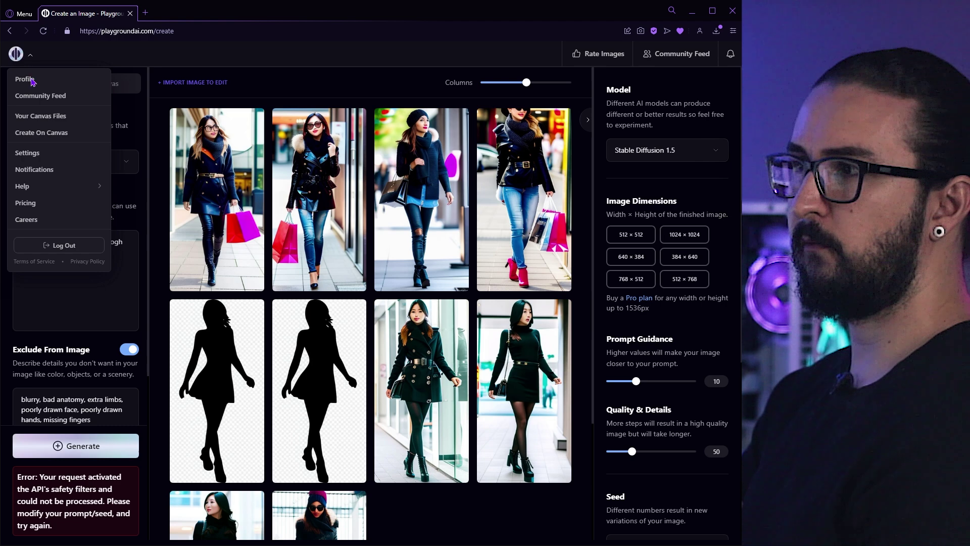